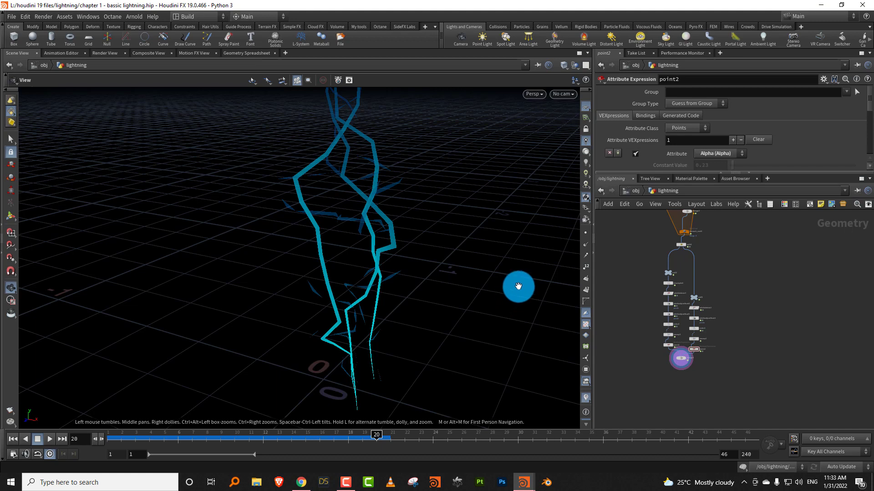
- Review the lightning bolt animation by orbiting around the bolts and scrubbing to frame 11
{"action": "left_click_drag", "start_coordinate": [415, 326], "coordinate": [233, 364]}
{"action": "left_click_drag", "start_coordinate": [109, 438], "coordinate": [249, 436]}
{"action": "left_click", "coordinate": [618, 281]}
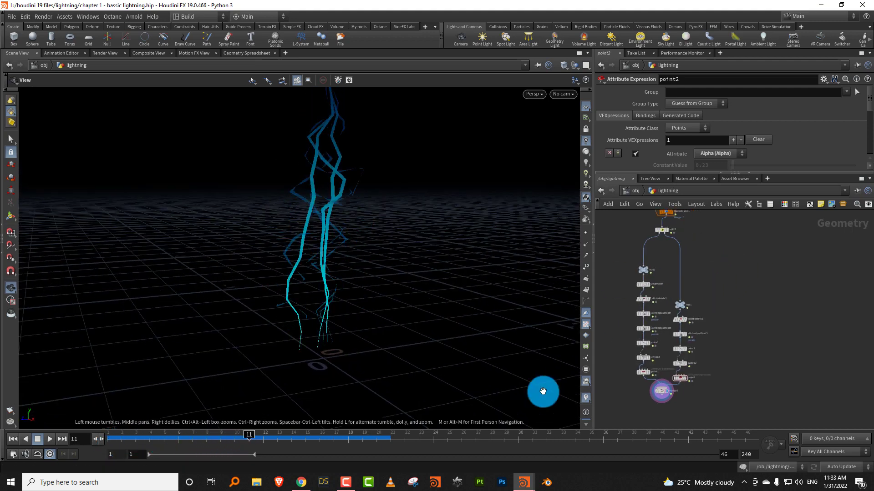
- Switch to the lightning hit.hip scene, scrub it to frame 7 and look over its node network
{"action": "mouse_move", "coordinate": [524, 482]}
{"action": "left_click", "coordinate": [487, 438]}
{"action": "left_click_drag", "start_coordinate": [122, 437], "coordinate": [146, 437]}
{"action": "left_click", "coordinate": [711, 330]}
{"action": "key", "text": "h"}
{"action": "scroll", "coordinate": [714, 319], "scroll_direction": "up", "scroll_amount": 5}
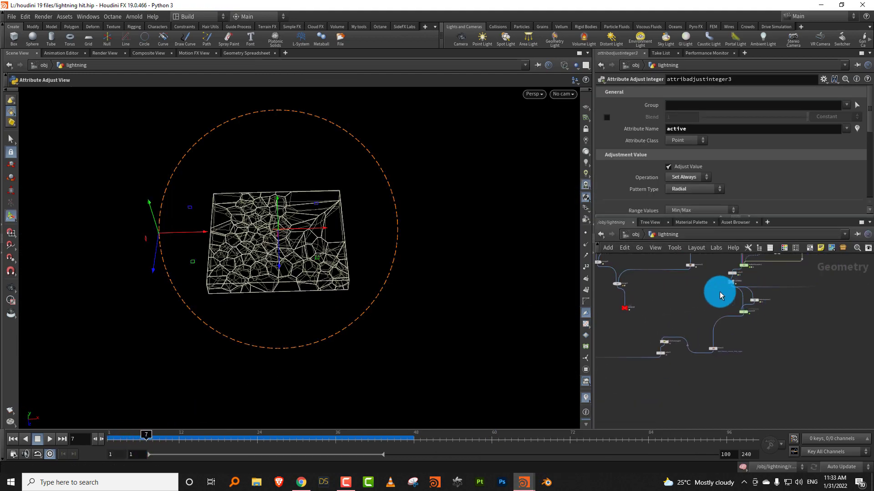
- Look through the reference network's particle branch, shifting the OUT_particles nodes down, and return to the basic lightning scene
{"action": "left_click", "coordinate": [701, 310]}
{"action": "left_click_drag", "start_coordinate": [700, 311], "coordinate": [744, 294]}
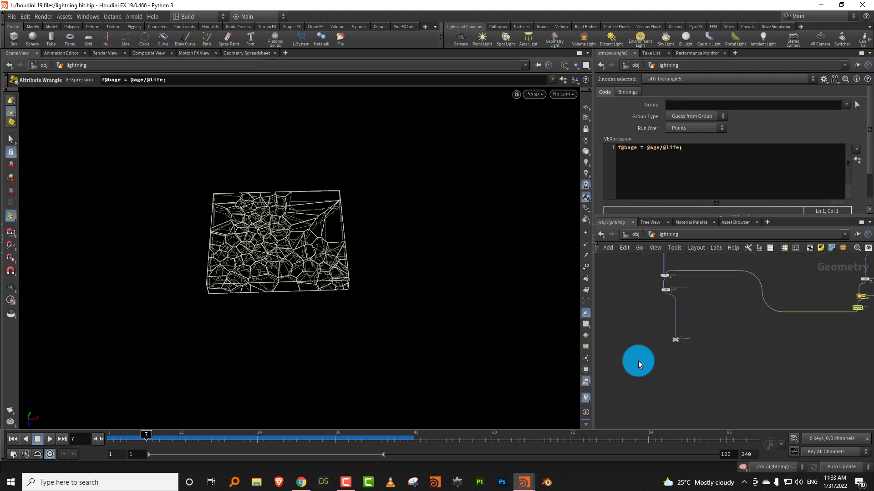
{"action": "left_click_drag", "start_coordinate": [638, 361], "coordinate": [706, 263]}
{"action": "left_click_drag", "start_coordinate": [667, 289], "coordinate": [676, 368]}
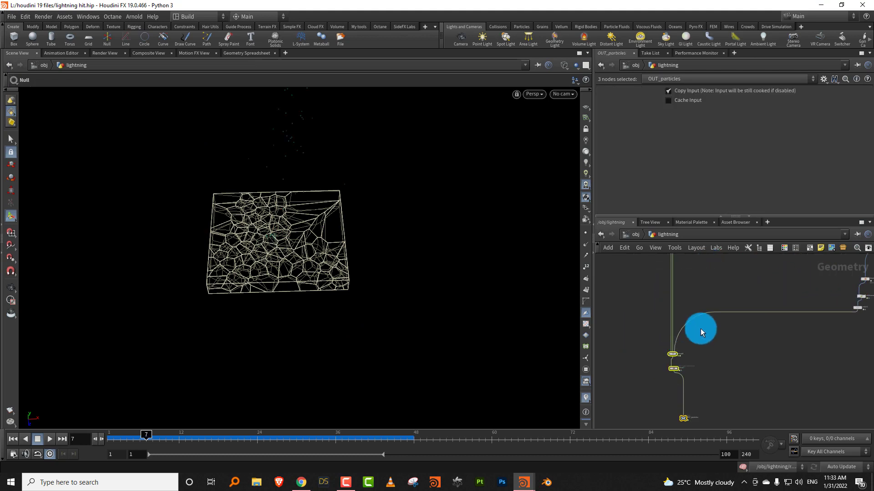
{"action": "scroll", "coordinate": [703, 337], "scroll_direction": "up", "scroll_amount": 2}
{"action": "left_click", "coordinate": [715, 344]}
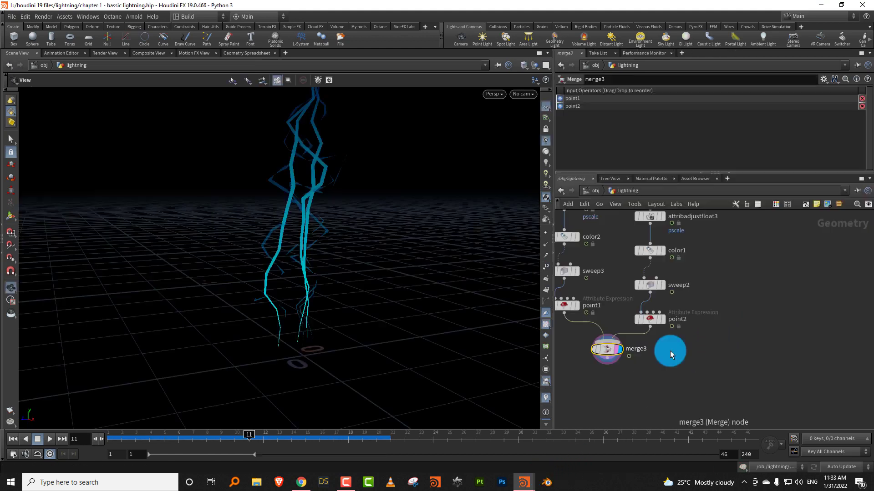
- Display the point2 node so only the main lightning bolts are shown
{"action": "left_click", "coordinate": [368, 280]}
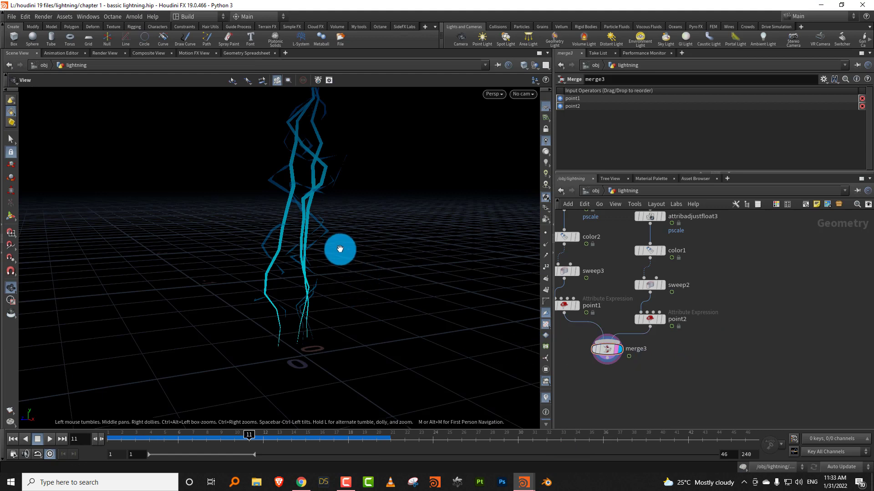
{"action": "left_click", "coordinate": [664, 319]}
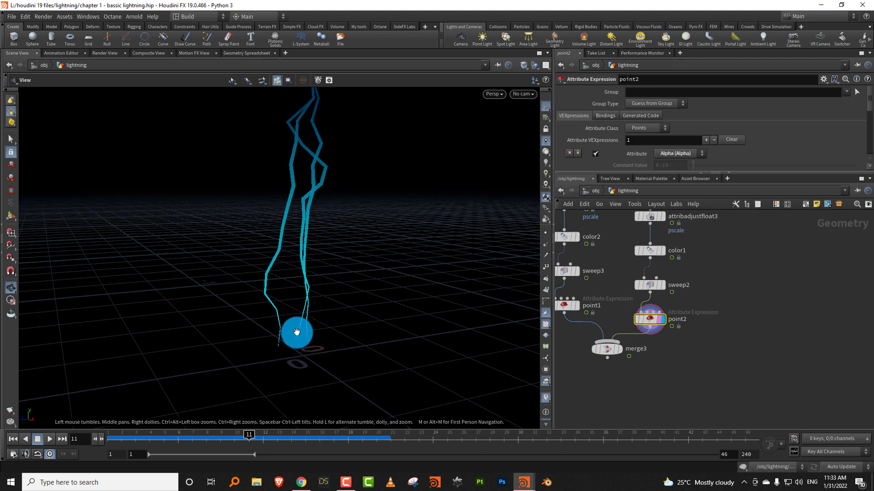
- Enclose the existing lightning nodes, from null2 through merge3, in a network box
{"action": "scroll", "coordinate": [717, 308], "scroll_direction": "down", "scroll_amount": 6}
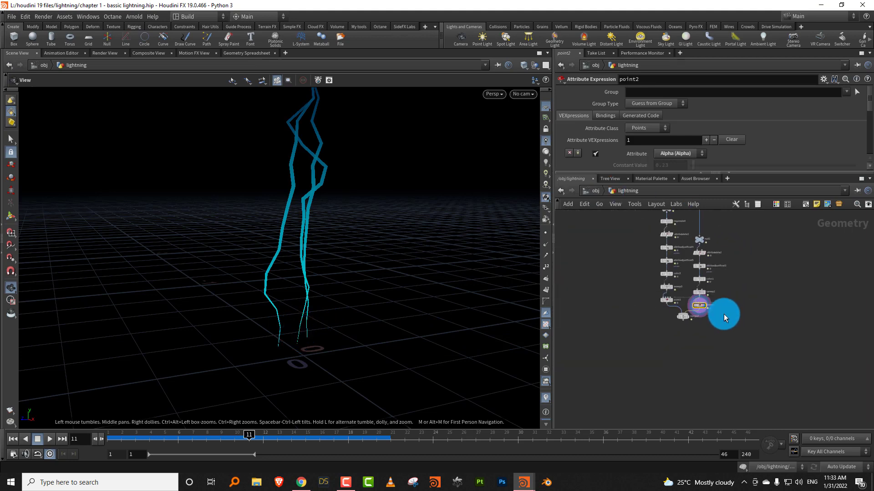
{"action": "left_click_drag", "start_coordinate": [636, 234], "coordinate": [703, 356]}
{"action": "scroll", "coordinate": [716, 302], "scroll_direction": "up", "scroll_amount": 2}
{"action": "left_click", "coordinate": [715, 275]}
{"action": "left_click_drag", "start_coordinate": [681, 259], "coordinate": [661, 235]}
{"action": "scroll", "coordinate": [671, 245], "scroll_direction": "down", "scroll_amount": 3}
{"action": "left_click", "coordinate": [635, 323]}
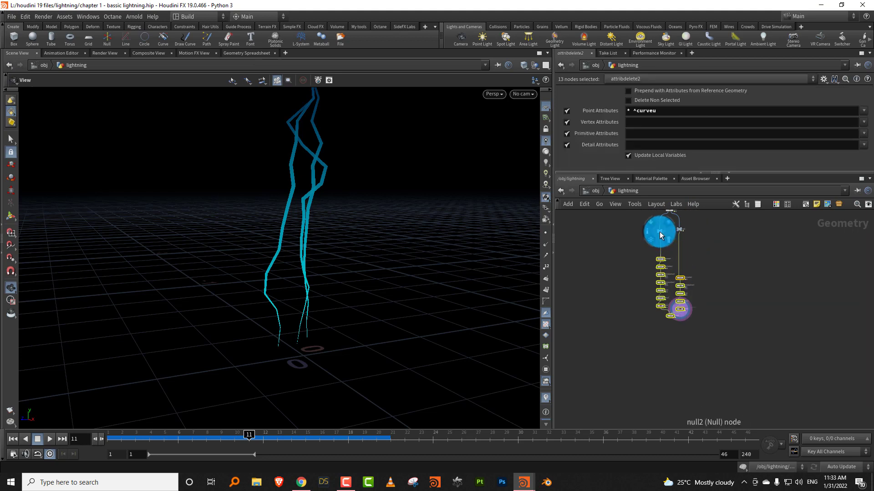
{"action": "left_click_drag", "start_coordinate": [699, 333], "coordinate": [703, 320]}
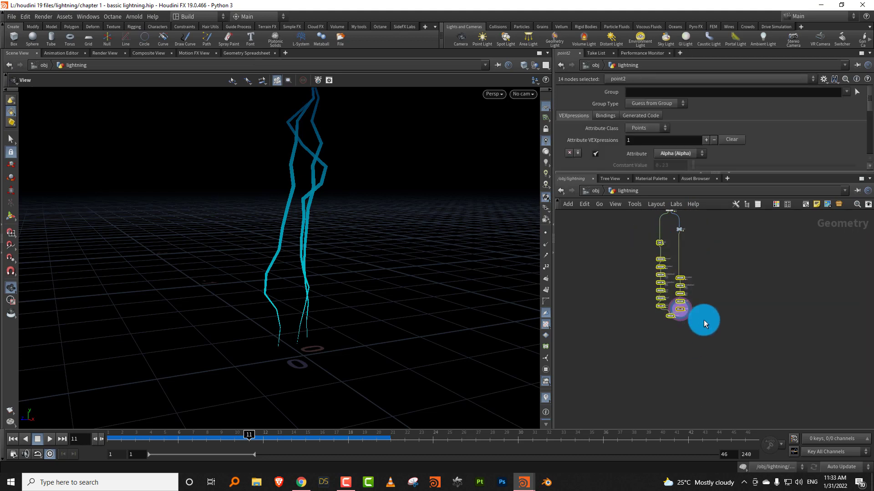
{"action": "left_click", "coordinate": [807, 204]}
- Title the new network box LIGHTNING
{"action": "scroll", "coordinate": [720, 244], "scroll_direction": "up", "scroll_amount": 3}
{"action": "left_click", "coordinate": [635, 263]}
{"action": "scroll", "coordinate": [635, 263], "scroll_direction": "up", "scroll_amount": 2}
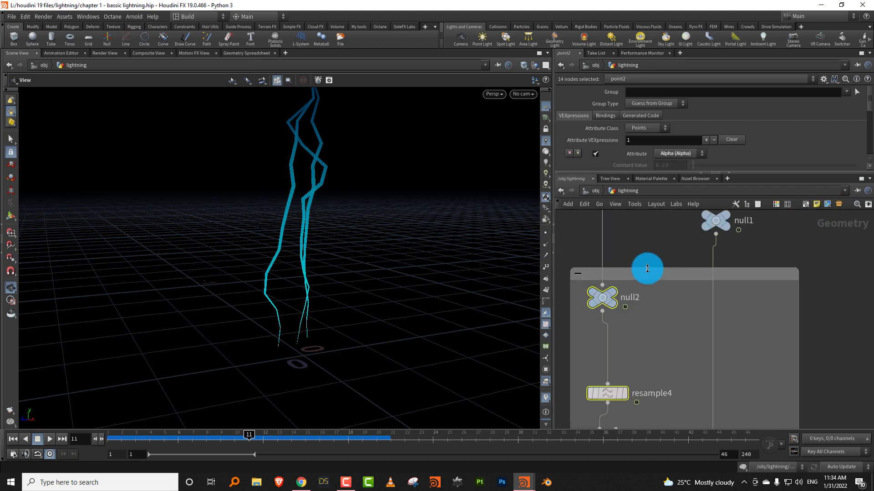
{"action": "double_click", "coordinate": [641, 274]}
{"action": "type", "text": "LIGHTNING"}
{"action": "key", "text": "Return"}
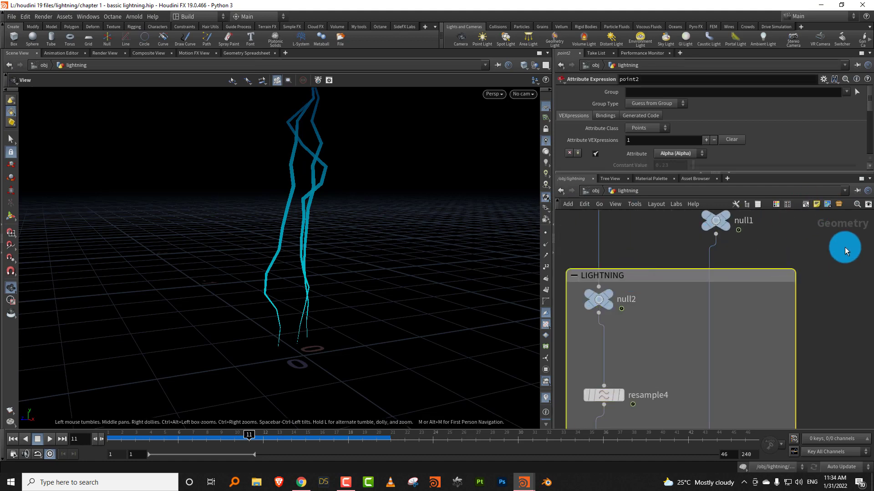
- Duplicate the attribdelete2, attribadjustfloat3, color1 and sweep2 chain as a separate branch beside the LIGHTNING box
{"action": "scroll", "coordinate": [780, 254], "scroll_direction": "down", "scroll_amount": 3}
{"action": "scroll", "coordinate": [774, 255], "scroll_direction": "down", "scroll_amount": 3}
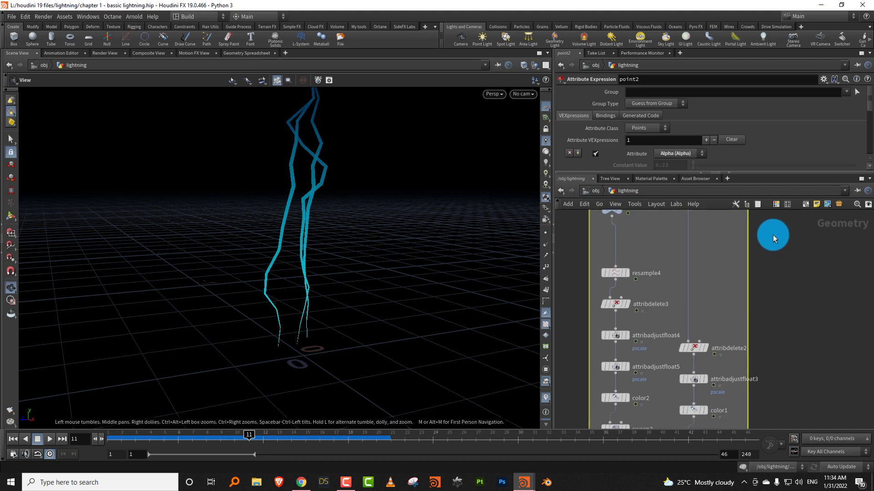
{"action": "left_click_drag", "start_coordinate": [722, 298], "coordinate": [677, 394]}
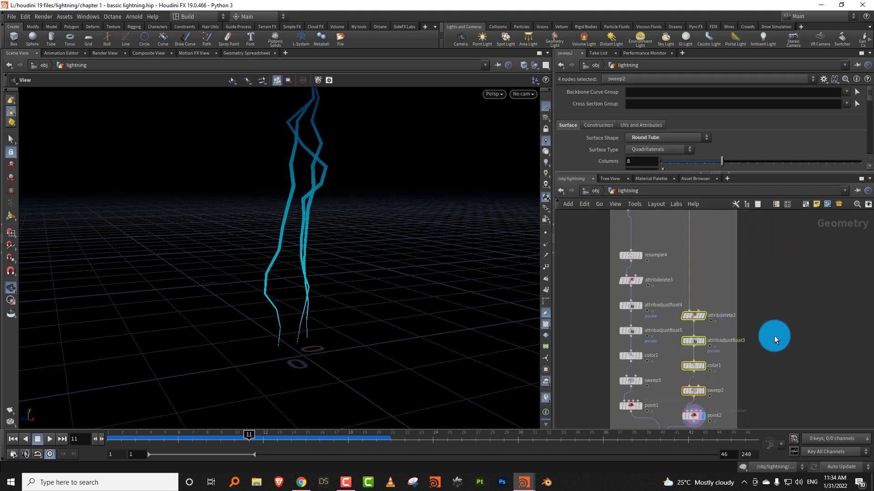
{"action": "key", "text": "ctrl+c"}
{"action": "key", "text": "ctrl+v"}
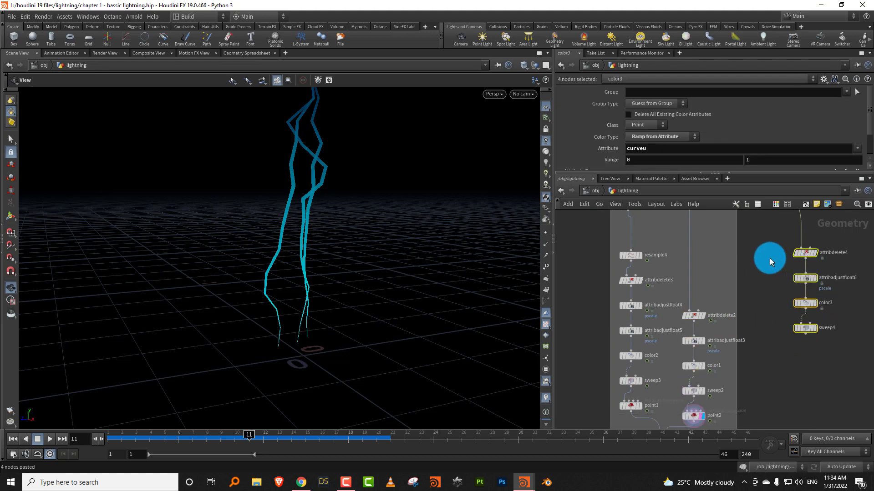
- Display the copied branch's output by activating the sweep4 node
{"action": "middle_click_drag", "start_coordinate": [769, 258], "coordinate": [731, 290]}
{"action": "scroll", "coordinate": [711, 273], "scroll_direction": "up", "scroll_amount": 2}
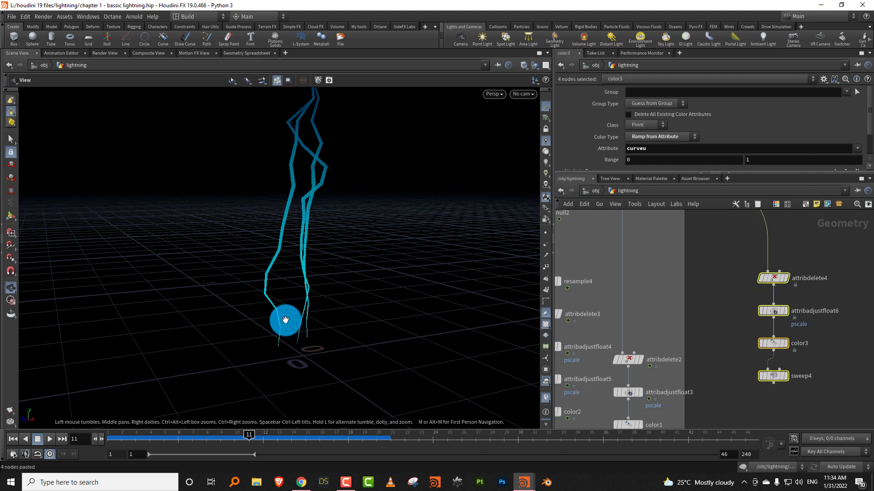
{"action": "middle_click_drag", "start_coordinate": [829, 347], "coordinate": [763, 304]}
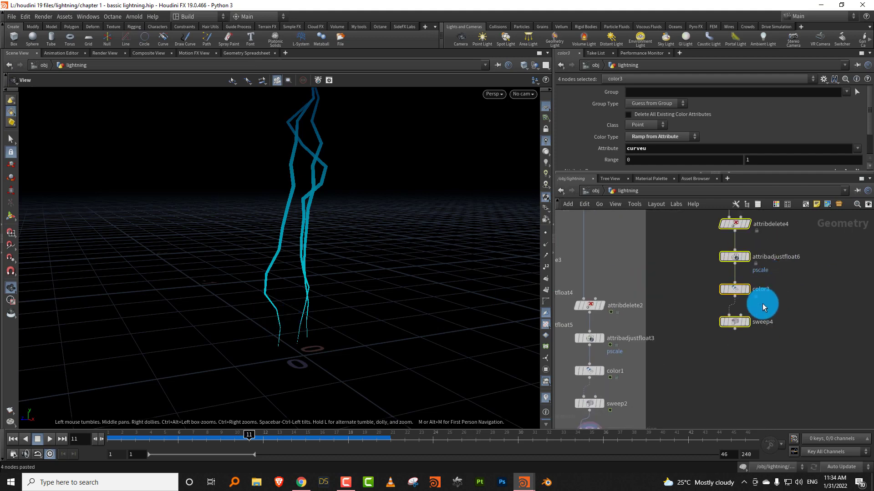
{"action": "scroll", "coordinate": [763, 304], "scroll_direction": "up", "scroll_amount": 2}
{"action": "left_click", "coordinate": [736, 326]}
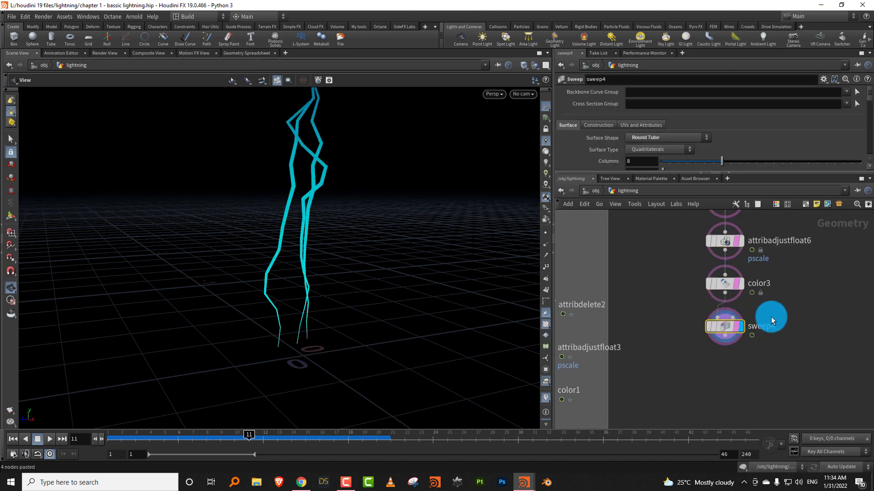
{"action": "middle_click_drag", "start_coordinate": [782, 299], "coordinate": [751, 361]}
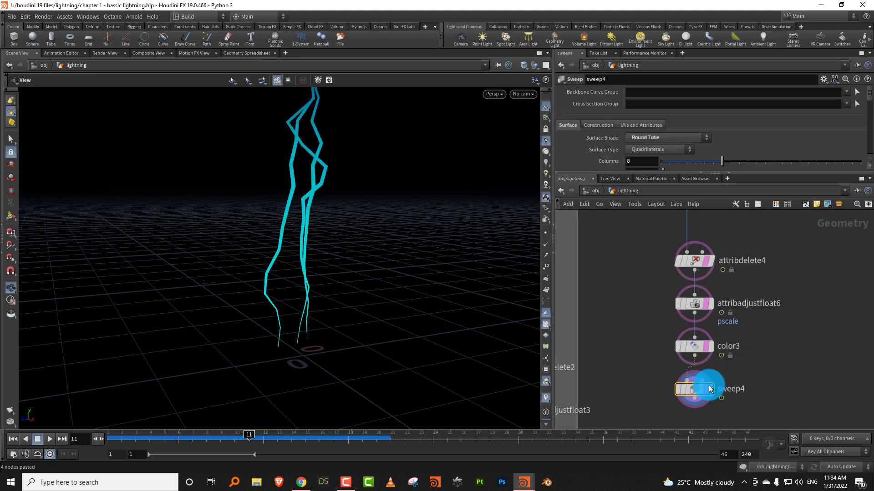
- Raise the end of attribadjustfloat6's remap ramp so the bolts stay thick down to their lower ends
{"action": "left_click", "coordinate": [646, 179]}
{"action": "left_click", "coordinate": [575, 179]}
{"action": "left_click_drag", "start_coordinate": [583, 174], "coordinate": [610, 208]}
{"action": "left_click_drag", "start_coordinate": [662, 172], "coordinate": [662, 172]}
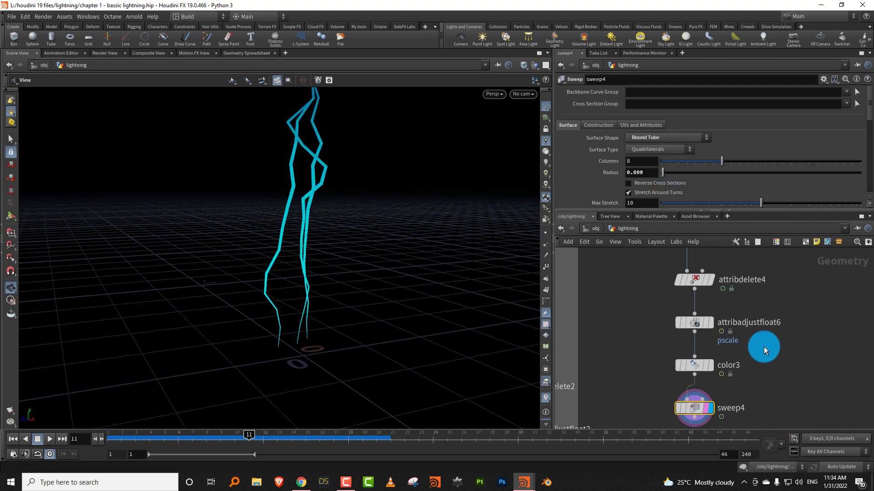
{"action": "left_click", "coordinate": [722, 323]}
{"action": "mouse_move", "coordinate": [866, 134]}
{"action": "left_mouse_down"}
{"action": "mouse_move", "coordinate": [861, 171]}
{"action": "mouse_move", "coordinate": [861, 136]}
{"action": "left_mouse_up"}
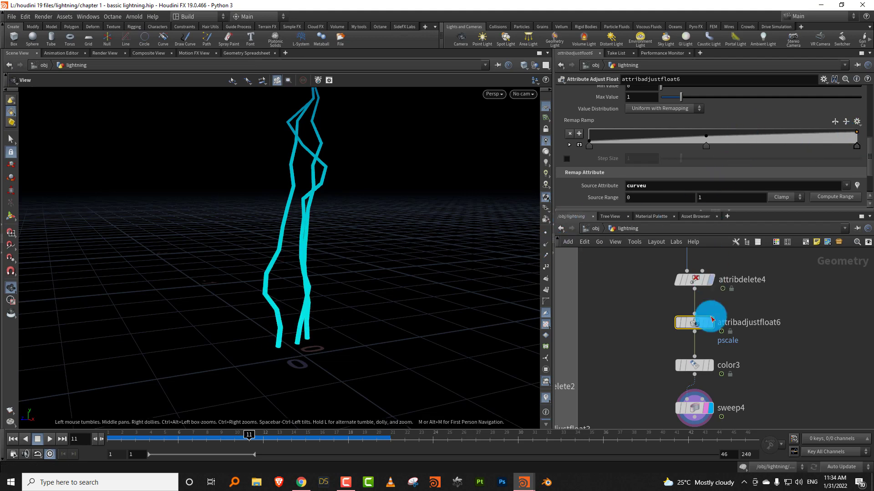
- Set sweep4's end cap type to Single Polygon and inspect the lower bolt ends
{"action": "left_click", "coordinate": [694, 408]}
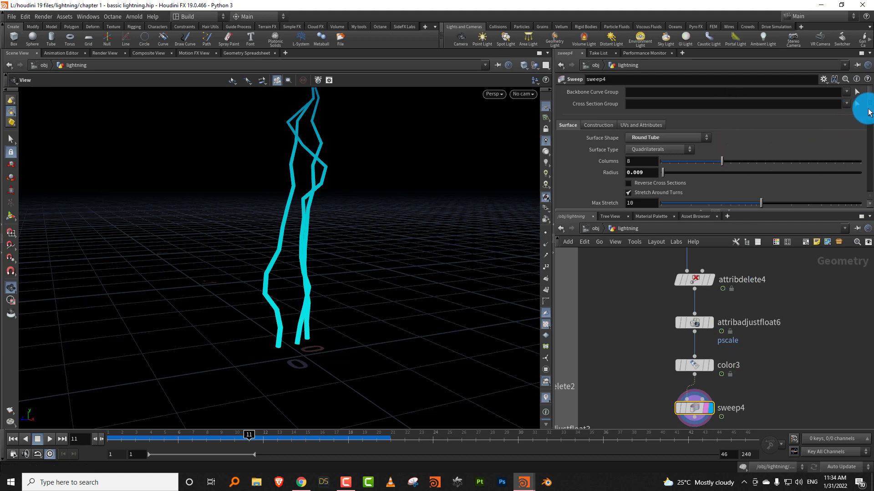
{"action": "left_click_drag", "start_coordinate": [868, 112], "coordinate": [864, 124]}
{"action": "left_click", "coordinate": [655, 166]}
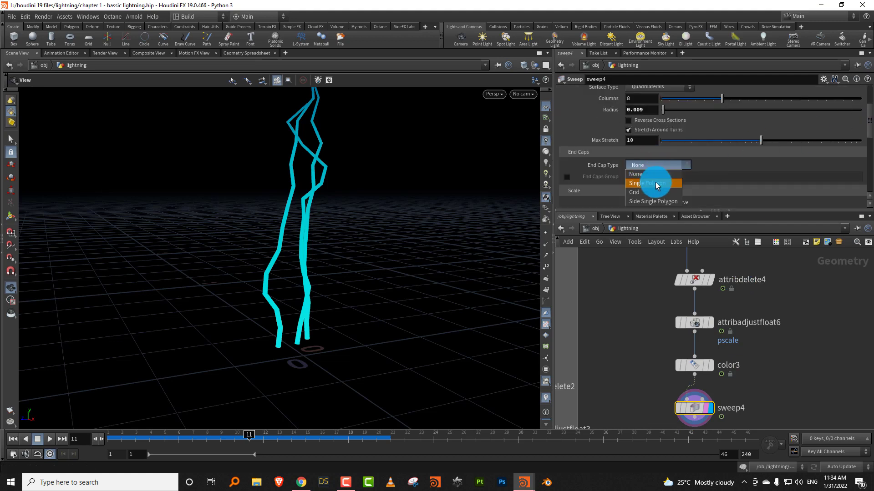
{"action": "left_click", "coordinate": [656, 185]}
{"action": "left_click_drag", "start_coordinate": [296, 356], "coordinate": [343, 320]}
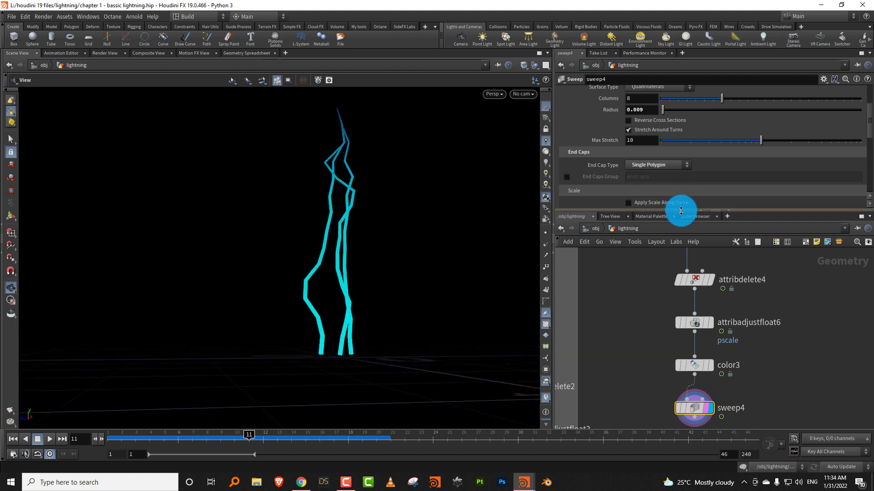
{"action": "left_click_drag", "start_coordinate": [681, 211], "coordinate": [657, 184]}
{"action": "left_click_drag", "start_coordinate": [554, 287], "coordinate": [492, 298]}
{"action": "left_click_drag", "start_coordinate": [308, 316], "coordinate": [526, 248]}
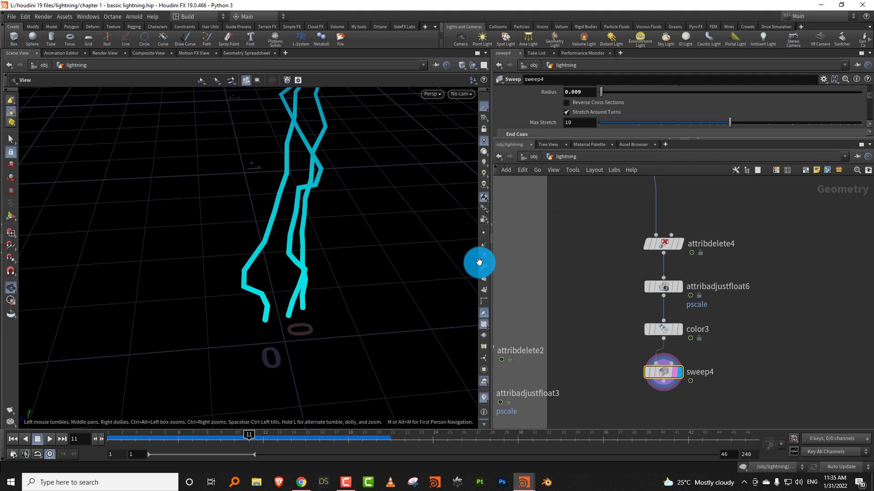
- Move the null1 node outward so it sits between the boxed branch and the copied branch
{"action": "middle_click_drag", "start_coordinate": [593, 266], "coordinate": [572, 290]}
{"action": "scroll", "coordinate": [571, 290], "scroll_direction": "down", "scroll_amount": 5}
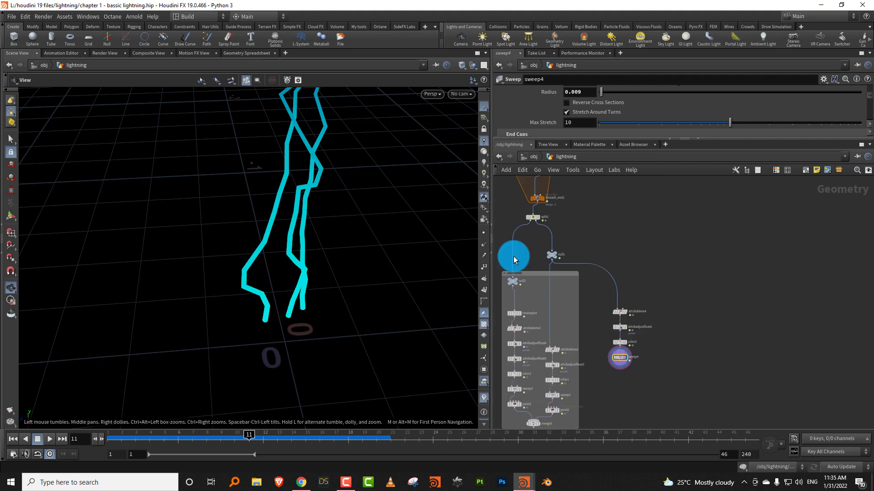
{"action": "left_click_drag", "start_coordinate": [553, 252], "coordinate": [591, 253]}
{"action": "scroll", "coordinate": [602, 285], "scroll_direction": "up", "scroll_amount": 4}
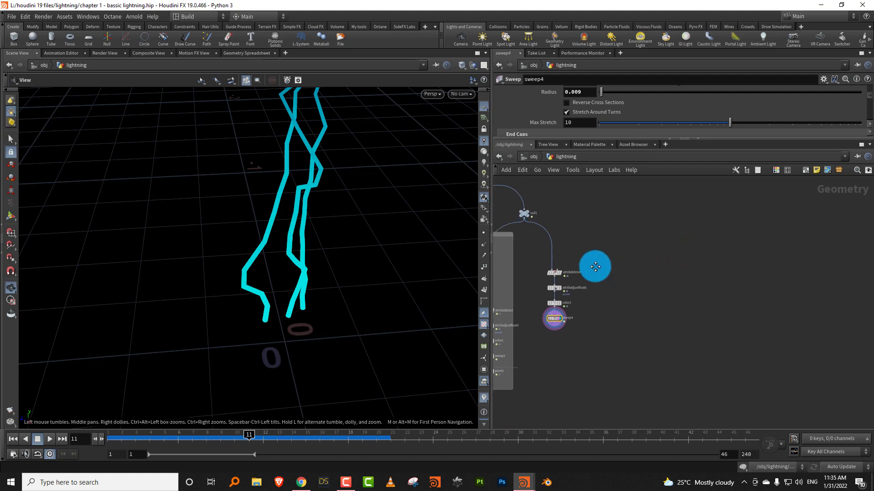
- Add a Grid node beside the copied branch and display it
{"action": "key", "text": "Tab"}
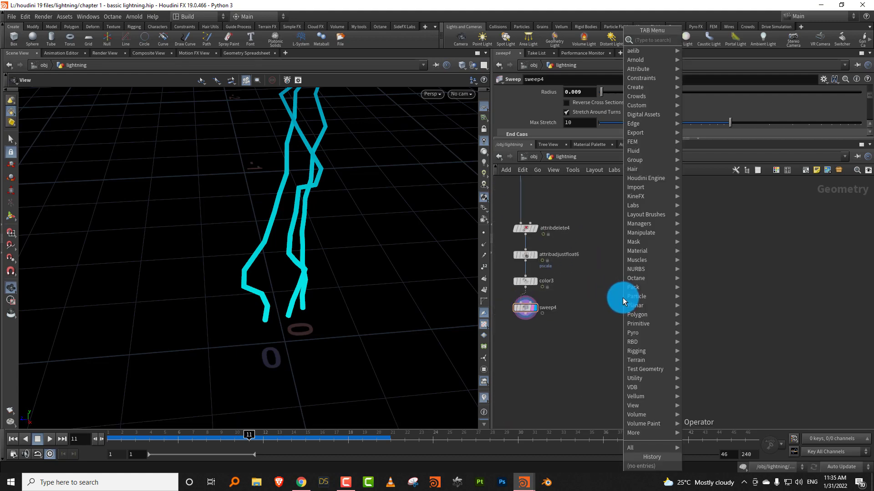
{"action": "type", "text": "grid"}
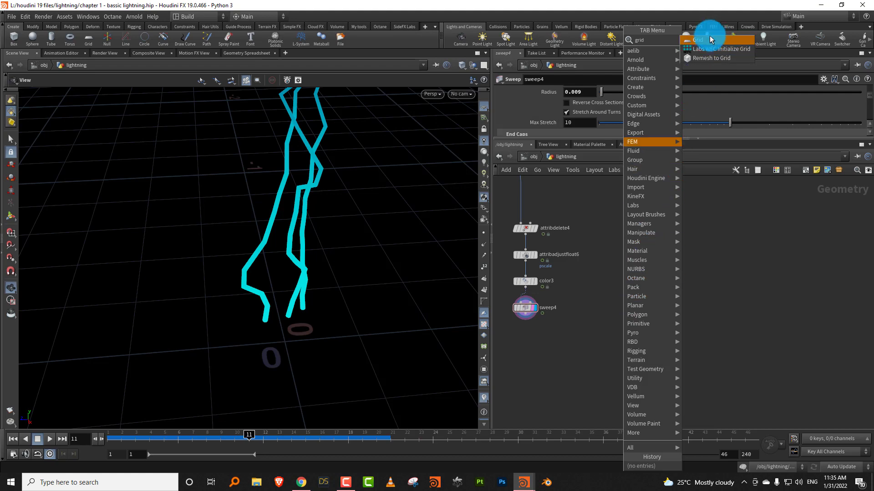
{"action": "left_click", "coordinate": [703, 40]}
{"action": "left_click", "coordinate": [682, 308]}
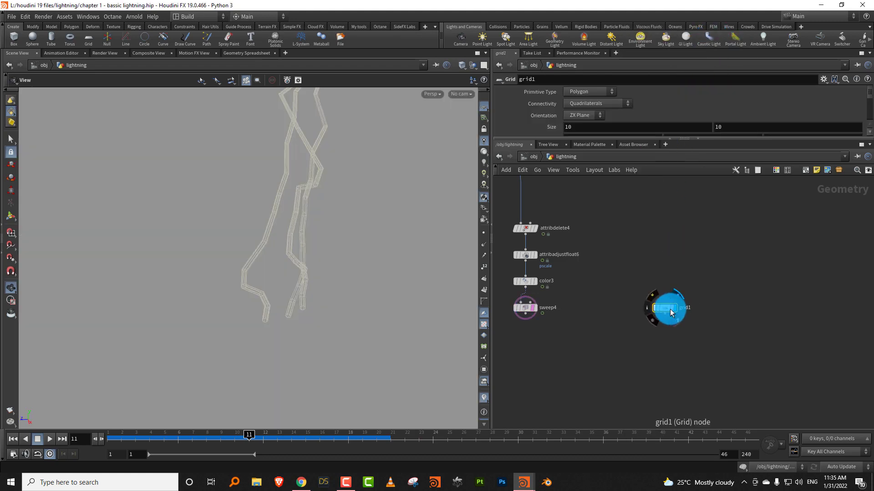
- Set the size of grid1 to 0.6 by 0.6
{"action": "left_click", "coordinate": [567, 128]}
{"action": "type", "text": "1"}
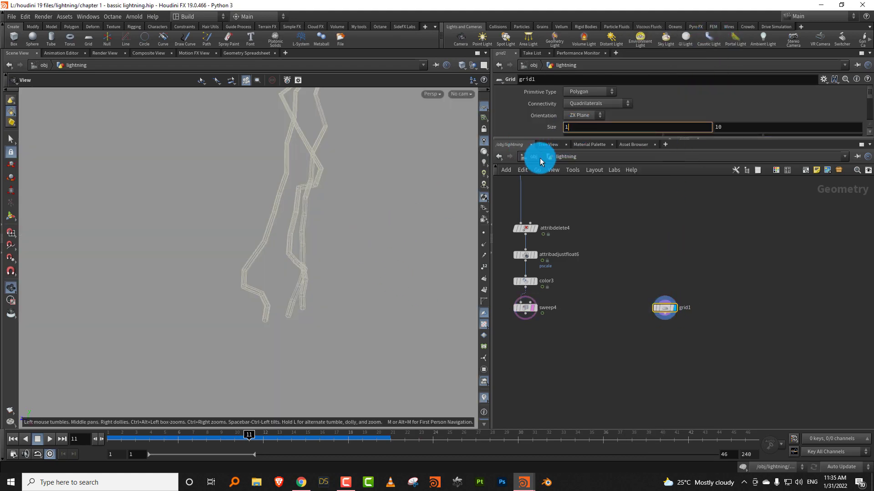
{"action": "key", "text": "Tab"}
{"action": "type", "text": "1"}
{"action": "right_click_drag", "start_coordinate": [328, 238], "coordinate": [361, 230]}
{"action": "middle_click_drag", "start_coordinate": [564, 129], "coordinate": [523, 132]}
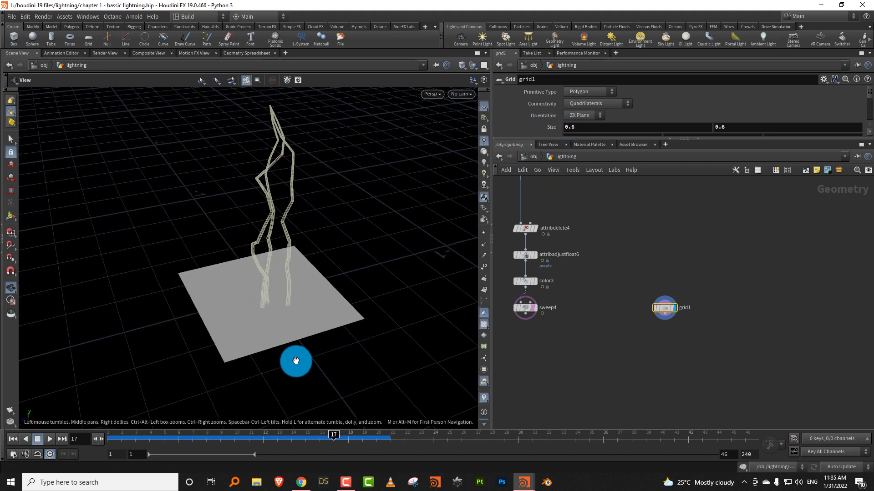
- Add a Labs Thicken node below grid1, fed by the grid
{"action": "right_click_drag", "start_coordinate": [296, 361], "coordinate": [322, 269]}
{"action": "left_click_drag", "start_coordinate": [322, 269], "coordinate": [271, 269]}
{"action": "scroll", "coordinate": [611, 318], "scroll_direction": "up", "scroll_amount": 3}
{"action": "key", "text": "Tab"}
{"action": "type", "text": "thick"}
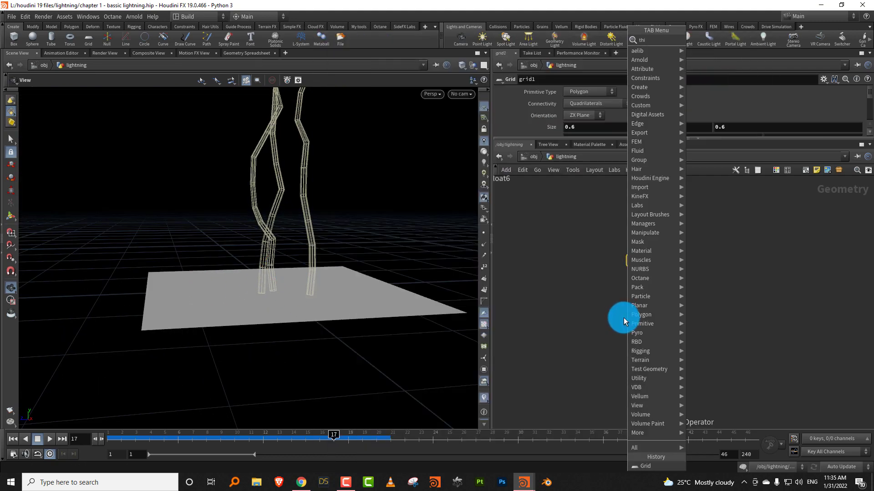
{"action": "left_click", "coordinate": [718, 51]}
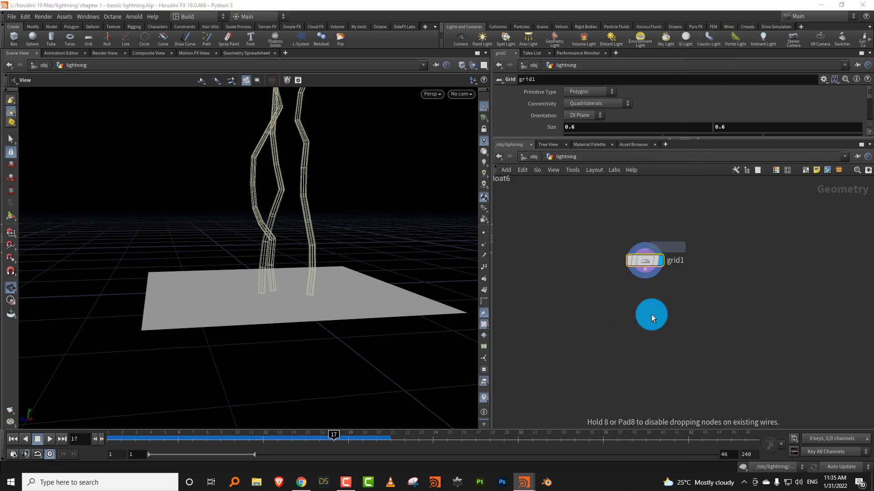
{"action": "left_click", "coordinate": [651, 315]}
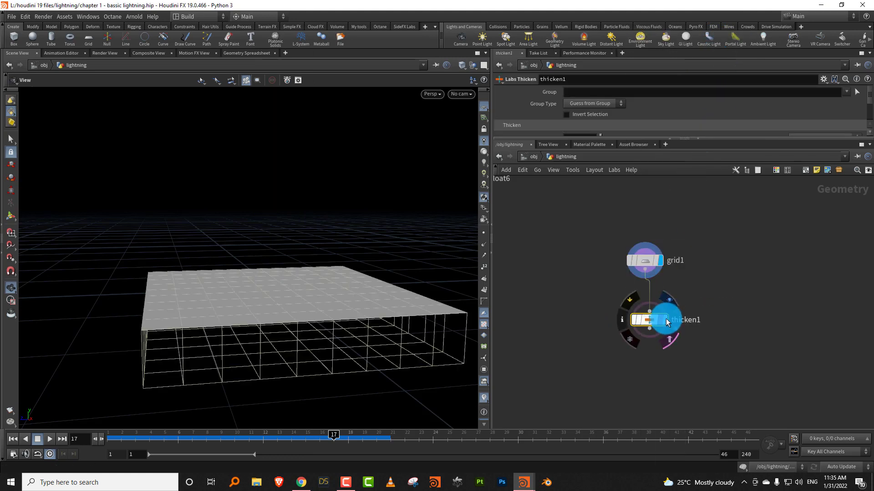
- Insert a Reverse node between grid1 and thicken1, spacing the nodes apart with the thickened result displayed
{"action": "key", "text": "Tab"}
{"action": "type", "text": "re"}
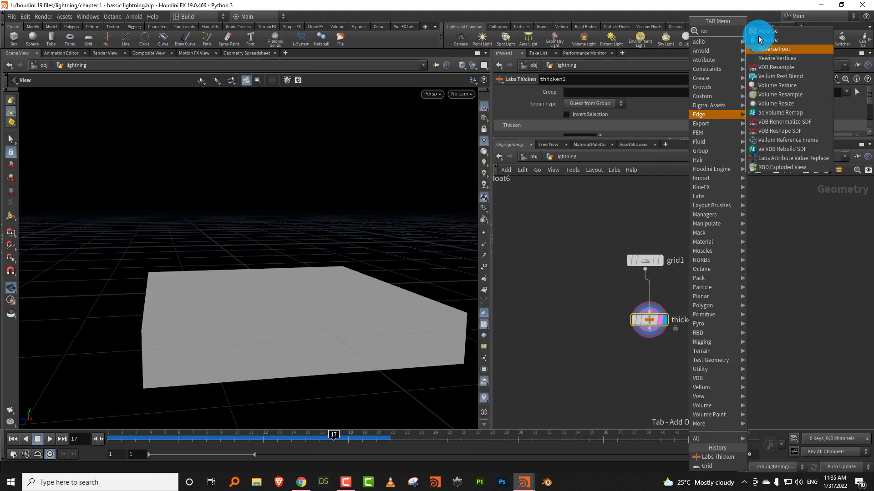
{"action": "key", "text": "Escape"}
{"action": "left_click", "coordinate": [652, 295]}
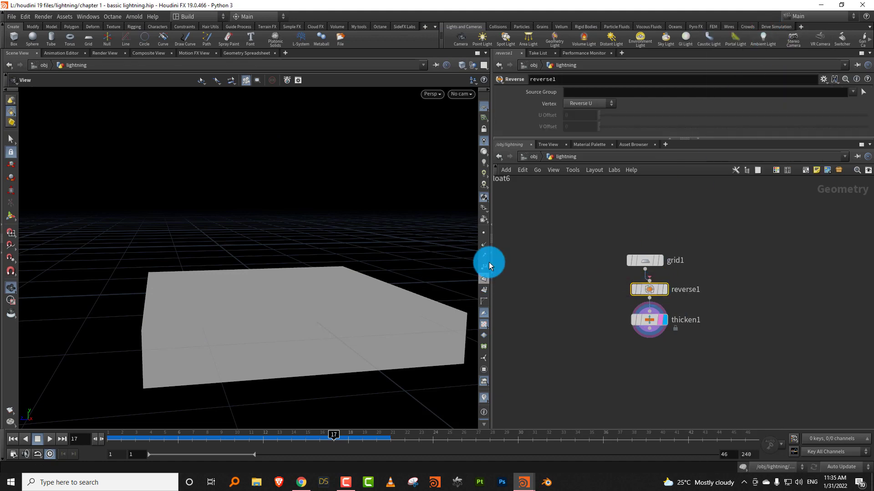
{"action": "left_click_drag", "start_coordinate": [624, 356], "coordinate": [623, 356]}
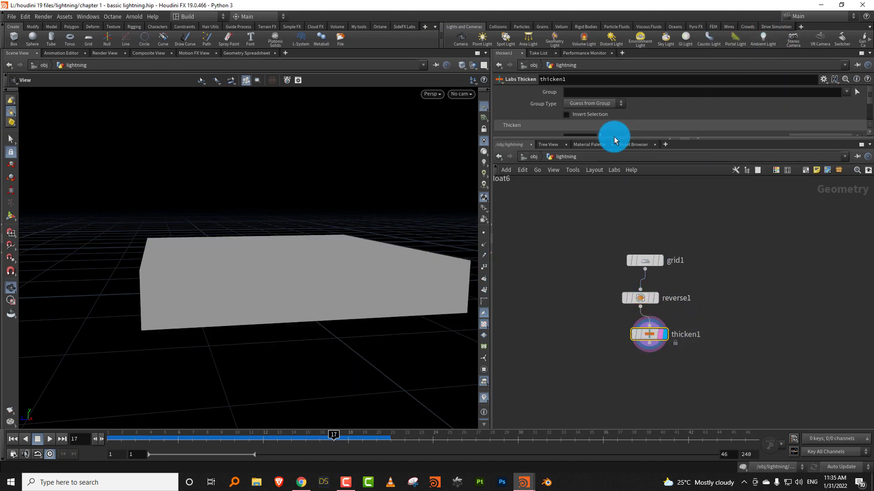
- Set the depth of thicken1 to 0.02 and switch the viewport to wireframe
{"action": "left_click_drag", "start_coordinate": [615, 140], "coordinate": [590, 139]}
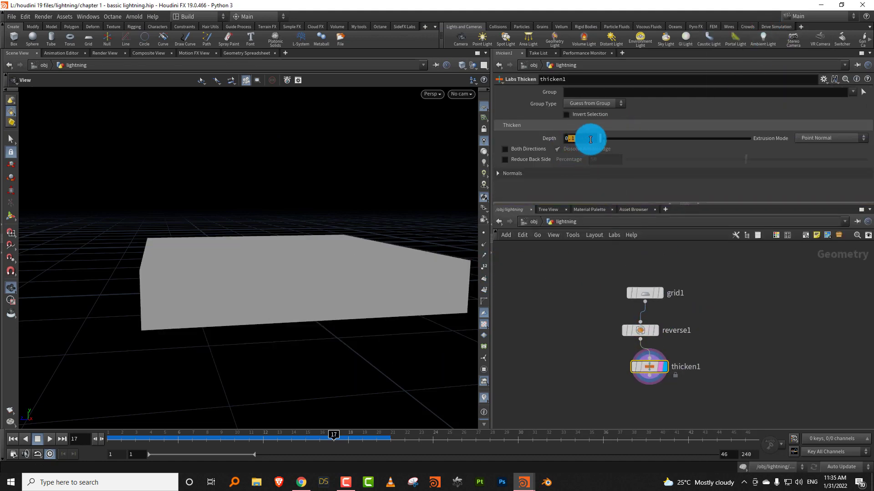
{"action": "type", "text": ".02"}
{"action": "key", "text": "Return"}
{"action": "key", "text": "w"}
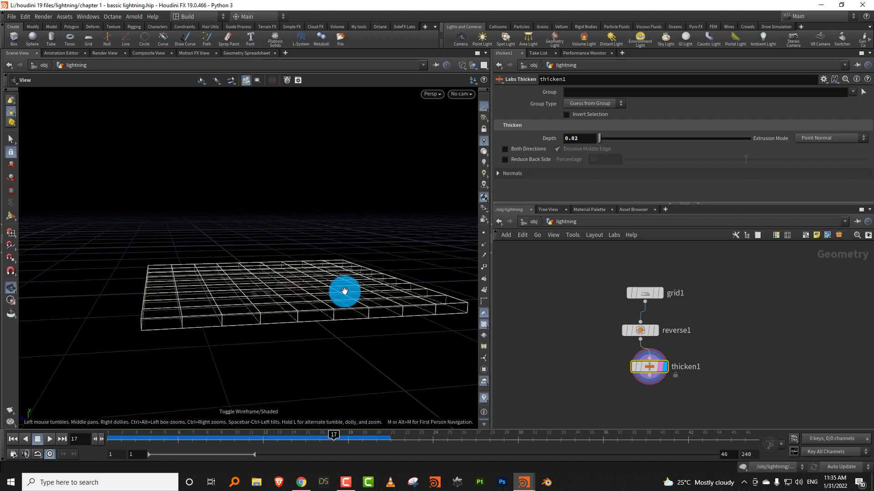
- Show the copied bolt's sweep4 together with the thickened ground and scrub the timeline to frame 12
{"action": "middle_click_drag", "start_coordinate": [610, 258], "coordinate": [708, 288]}
{"action": "left_click", "coordinate": [528, 324]}
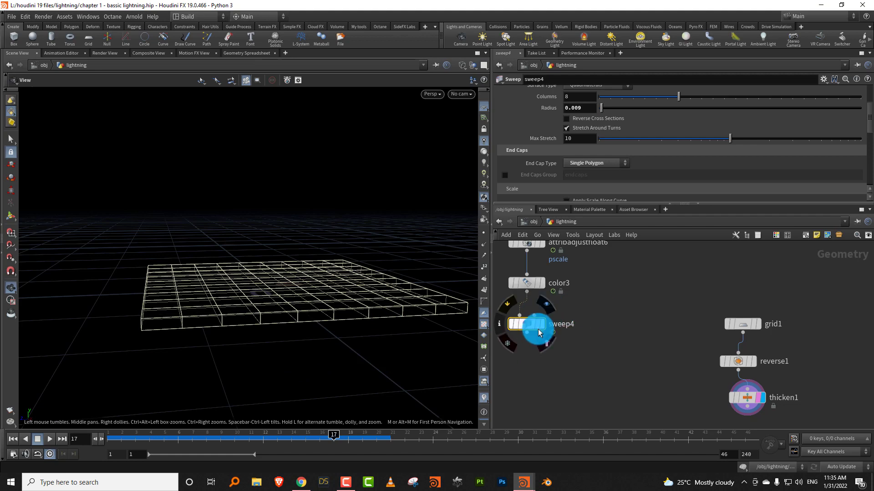
{"action": "left_click", "coordinate": [538, 332]}
{"action": "left_click", "coordinate": [759, 402]}
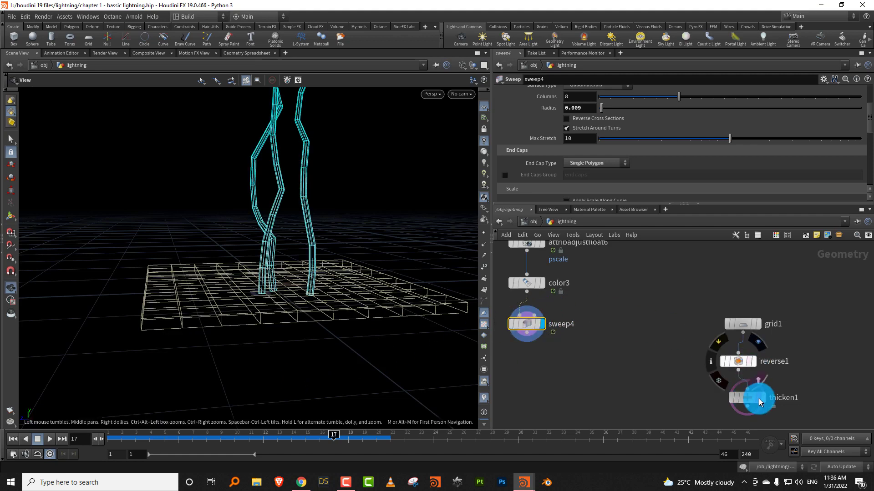
{"action": "left_click", "coordinate": [540, 324]}
{"action": "left_click_drag", "start_coordinate": [132, 442], "coordinate": [263, 434]}
- Arrange the grid1, reverse1 and thicken1 nodes in a tidy vertical layout
{"action": "left_click_drag", "start_coordinate": [644, 313], "coordinate": [782, 414]}
{"action": "key", "text": "shift+l"}
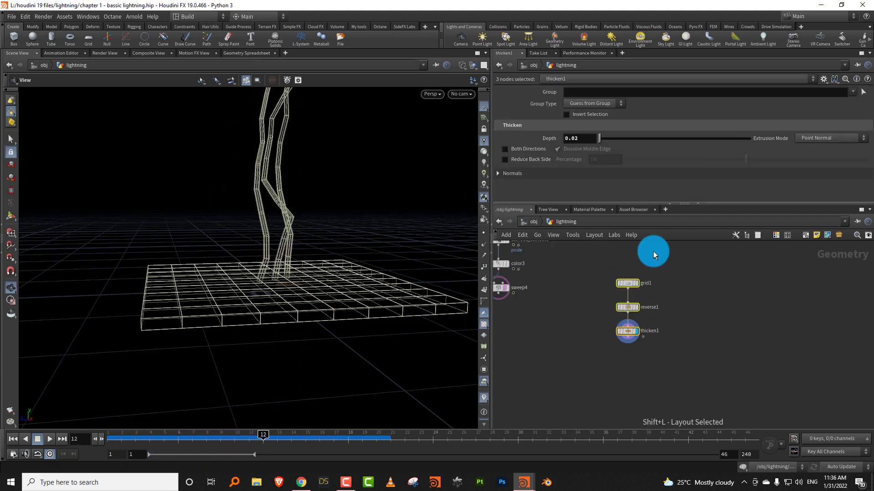
{"action": "left_click", "coordinate": [703, 312]}
- Set the rows and columns of grid1 to 2 each
{"action": "left_click_drag", "start_coordinate": [294, 259], "coordinate": [226, 238]}
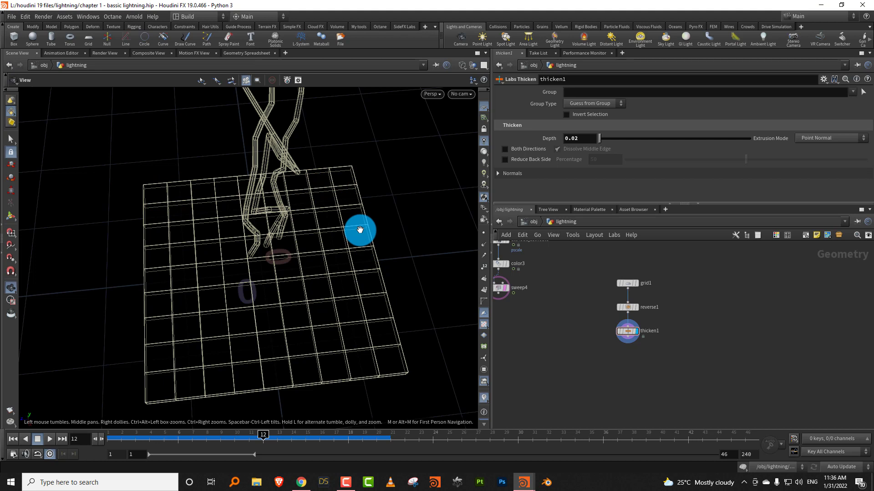
{"action": "scroll", "coordinate": [688, 286], "scroll_direction": "up", "scroll_amount": 3}
{"action": "left_click", "coordinate": [582, 275]}
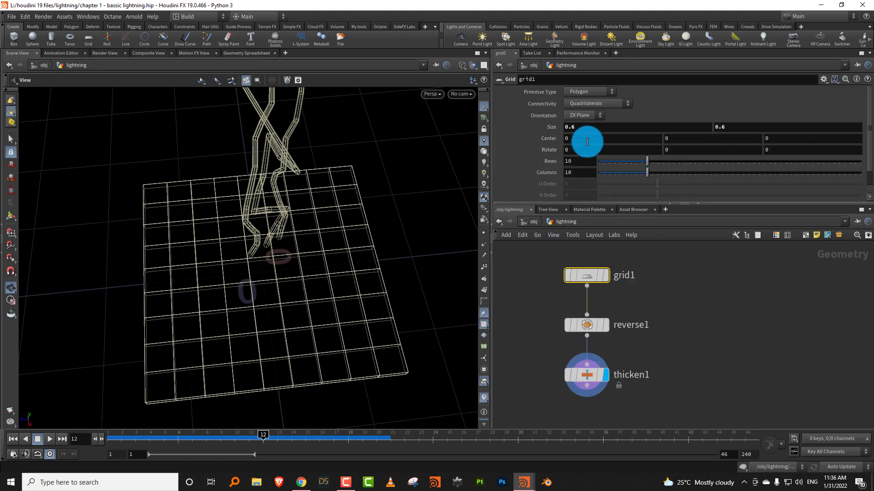
{"action": "left_click", "coordinate": [604, 162]}
{"action": "left_click", "coordinate": [605, 172]}
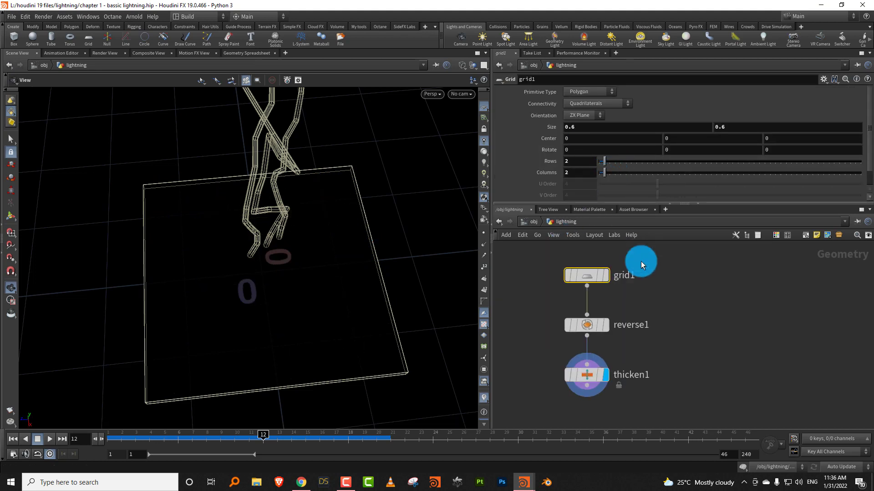
- Add an RBD Material Fracture node fed by thicken1, return to frame 1 and display the fractured ground
{"action": "scroll", "coordinate": [638, 306], "scroll_direction": "down", "scroll_amount": 3}
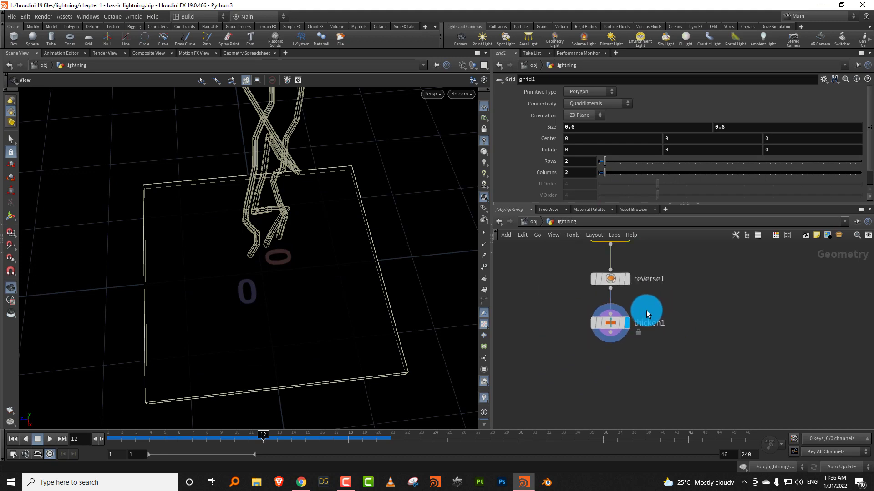
{"action": "key", "text": "Tab"}
{"action": "type", "text": "mater"}
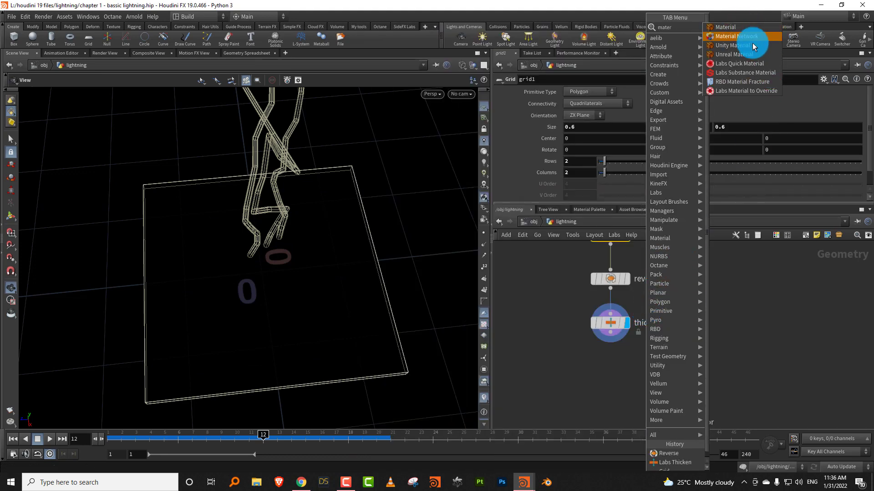
{"action": "left_click", "coordinate": [755, 85]}
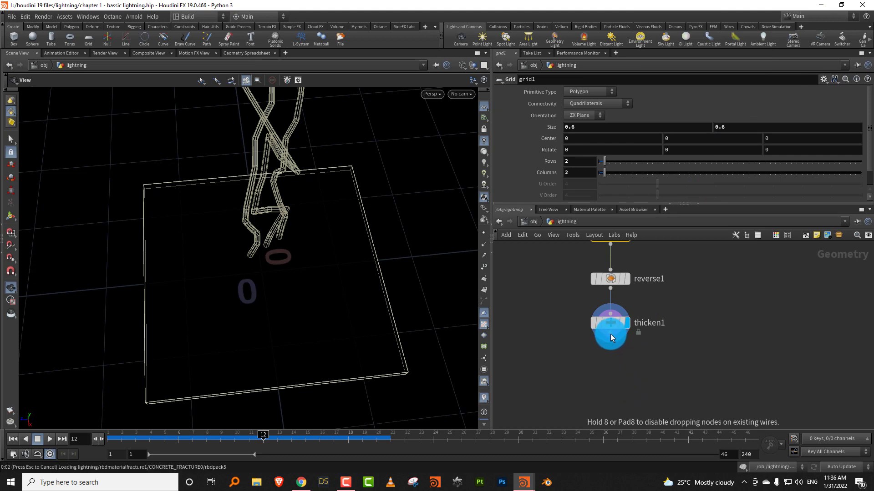
{"action": "left_click", "coordinate": [112, 437]}
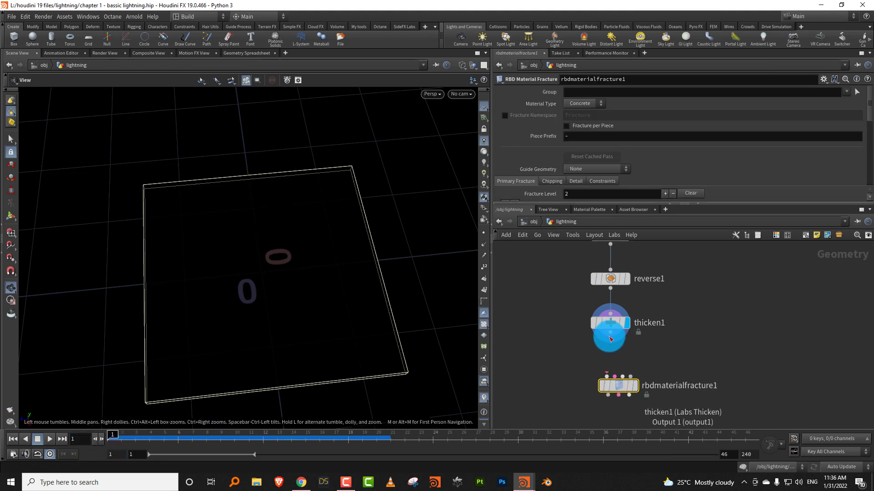
{"action": "left_click_drag", "start_coordinate": [610, 342], "coordinate": [629, 394]}
{"action": "left_click", "coordinate": [634, 386]}
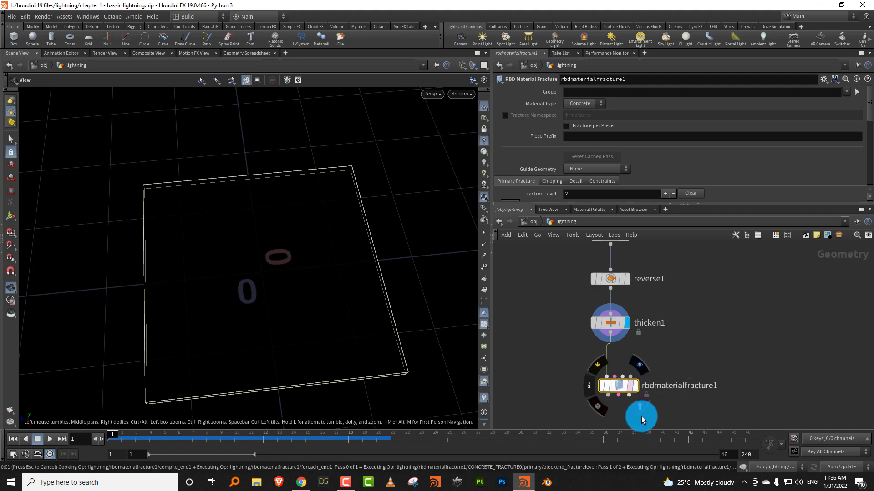
{"action": "left_click_drag", "start_coordinate": [255, 304], "coordinate": [273, 291]}
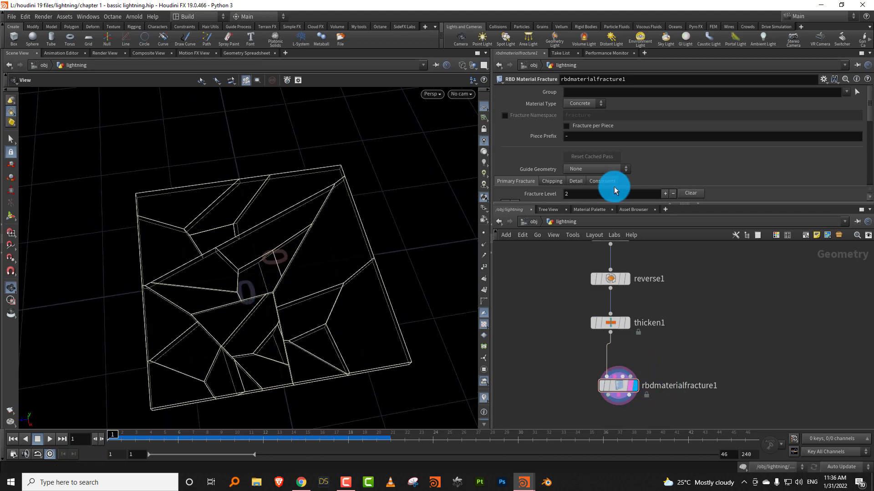
- Set the scatter points of the first concrete fracture level to 21
{"action": "left_click_drag", "start_coordinate": [600, 216], "coordinate": [603, 308]}
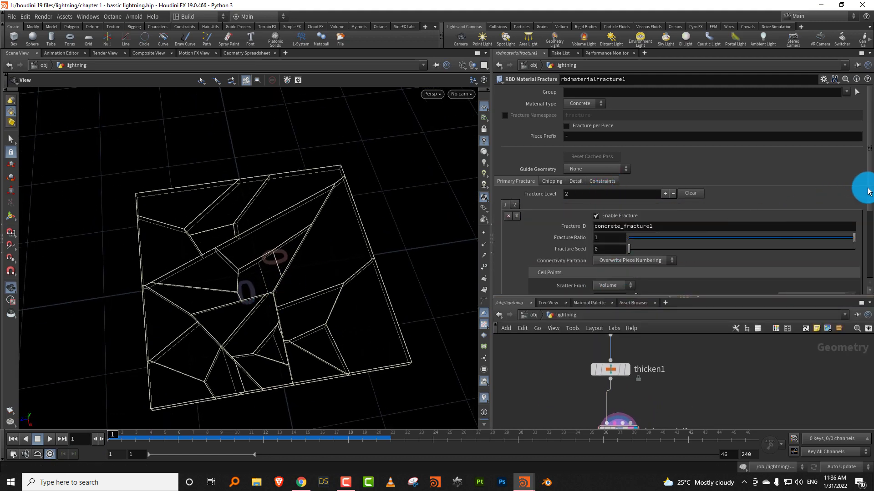
{"action": "left_click_drag", "start_coordinate": [867, 187], "coordinate": [867, 246]}
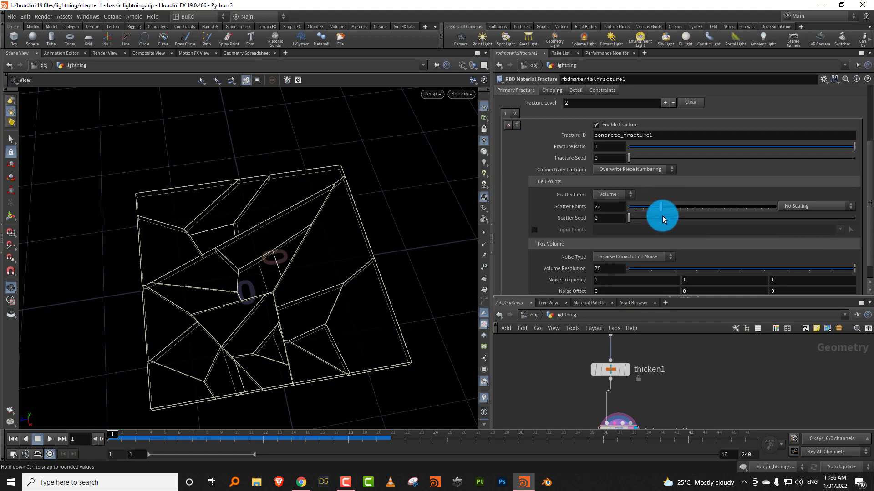
{"action": "left_click_drag", "start_coordinate": [662, 218], "coordinate": [659, 208]}
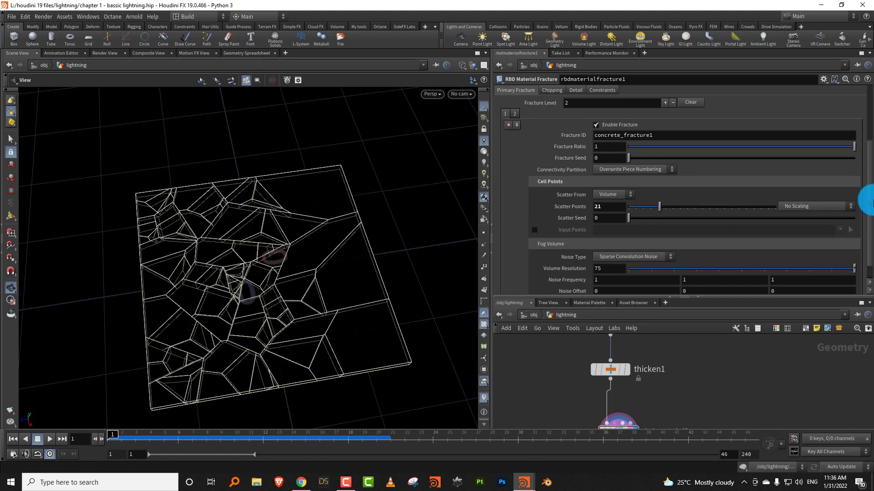
- Raise the fog volume's cutoff density for the first fracture level, and set its noise type to None
{"action": "scroll", "coordinate": [855, 254], "scroll_direction": "down", "scroll_amount": 1}
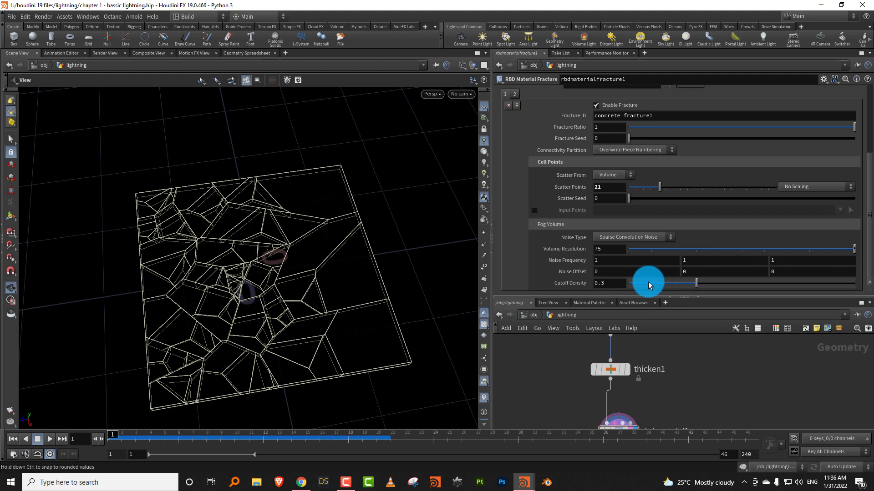
{"action": "left_click_drag", "start_coordinate": [644, 283], "coordinate": [692, 273]}
{"action": "middle_click_drag", "start_coordinate": [692, 273], "coordinate": [631, 248]}
{"action": "left_click", "coordinate": [653, 237]}
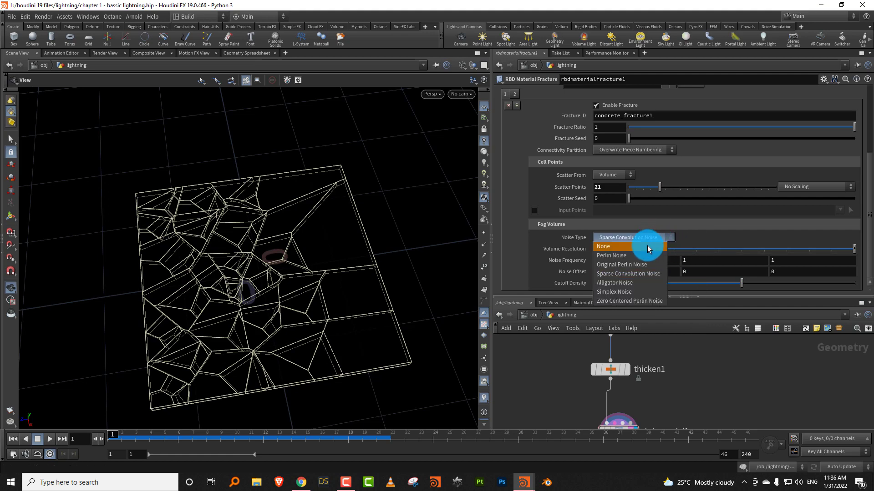
{"action": "left_click", "coordinate": [648, 249]}
{"action": "left_click_drag", "start_coordinate": [244, 224], "coordinate": [319, 260]}
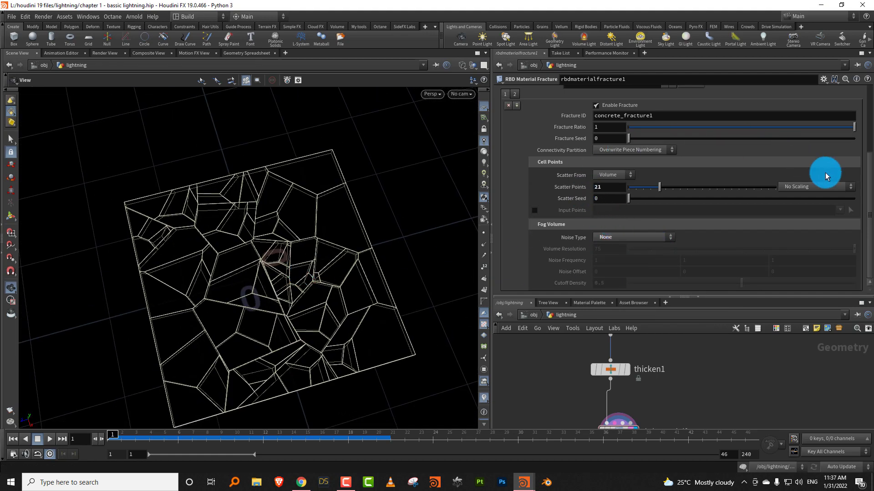
- Set the scatter points of the second concrete fracture level to 10
{"action": "scroll", "coordinate": [728, 150], "scroll_direction": "up", "scroll_amount": 2}
{"action": "left_click", "coordinate": [514, 123]}
{"action": "left_click", "coordinate": [609, 221]}
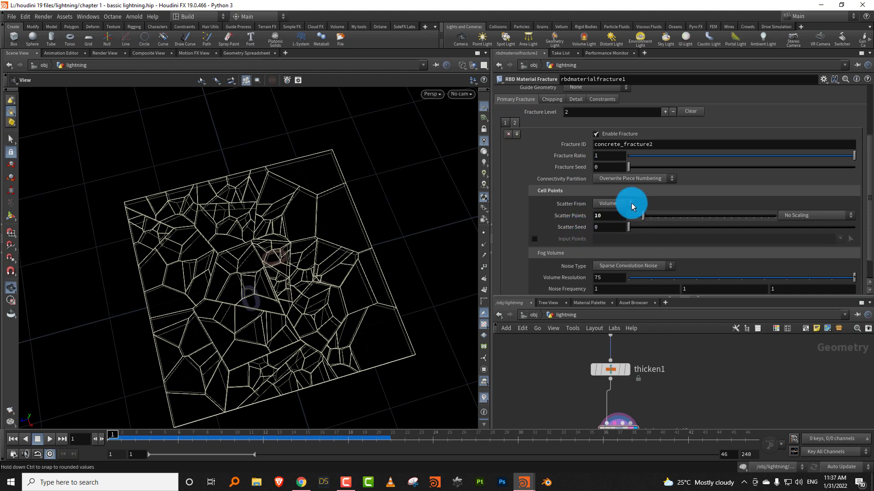
{"action": "left_click_drag", "start_coordinate": [869, 180], "coordinate": [866, 155]}
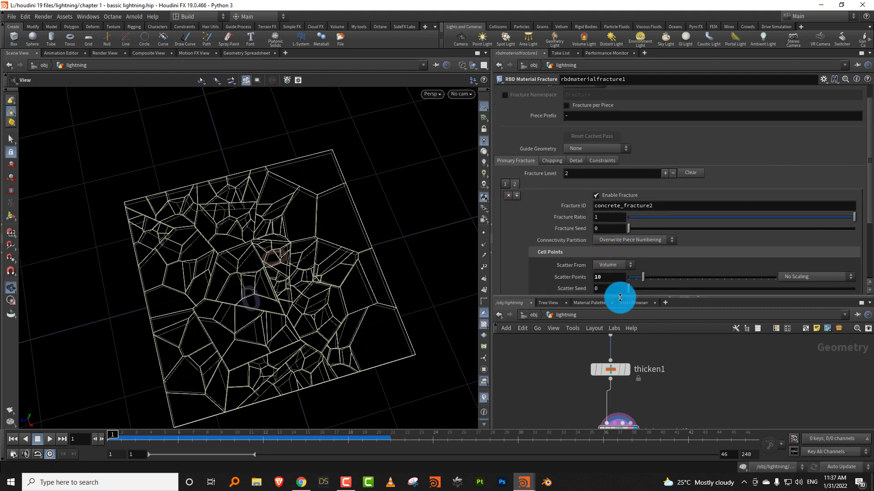
{"action": "left_click_drag", "start_coordinate": [312, 306], "coordinate": [291, 273]}
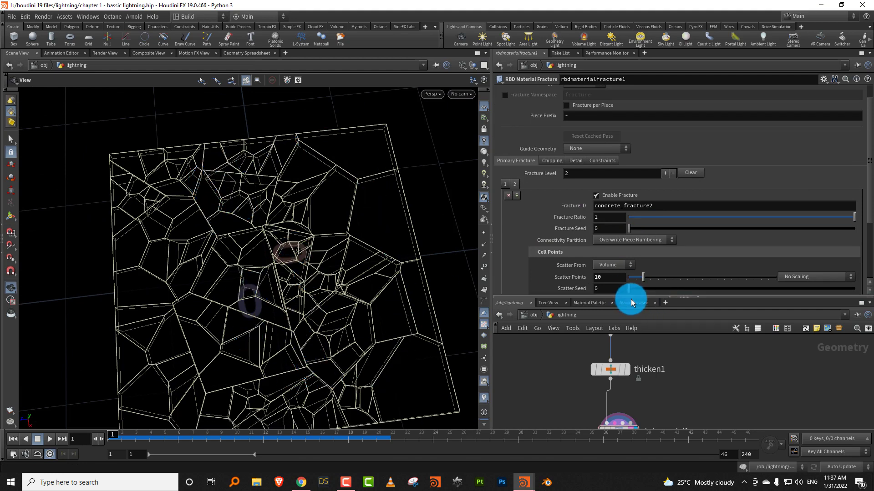
- Add a Null node below rbdmaterialfracture1
{"action": "left_click_drag", "start_coordinate": [636, 298], "coordinate": [637, 212]}
{"action": "scroll", "coordinate": [673, 273], "scroll_direction": "down", "scroll_amount": 3}
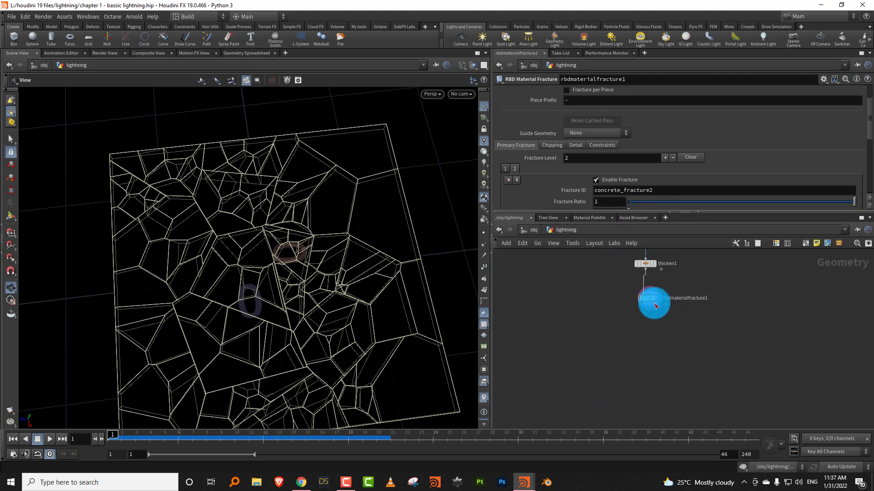
{"action": "scroll", "coordinate": [643, 323], "scroll_direction": "up", "scroll_amount": 4}
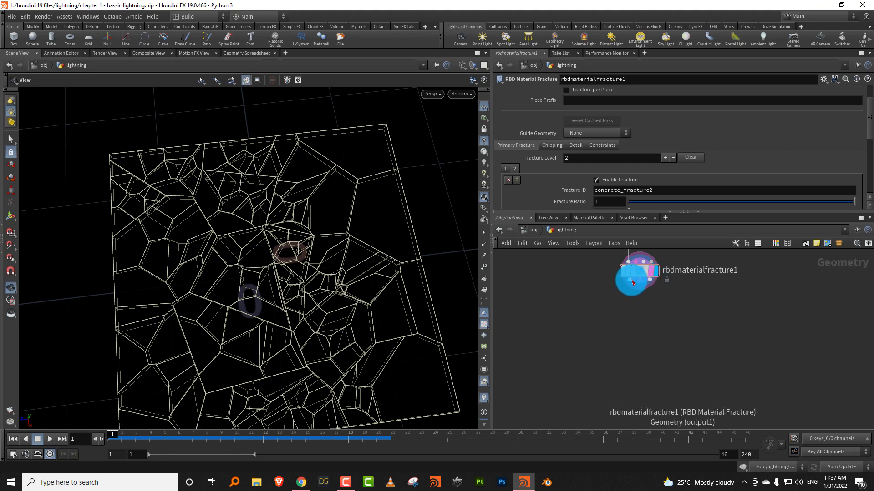
{"action": "key", "text": "Tab"}
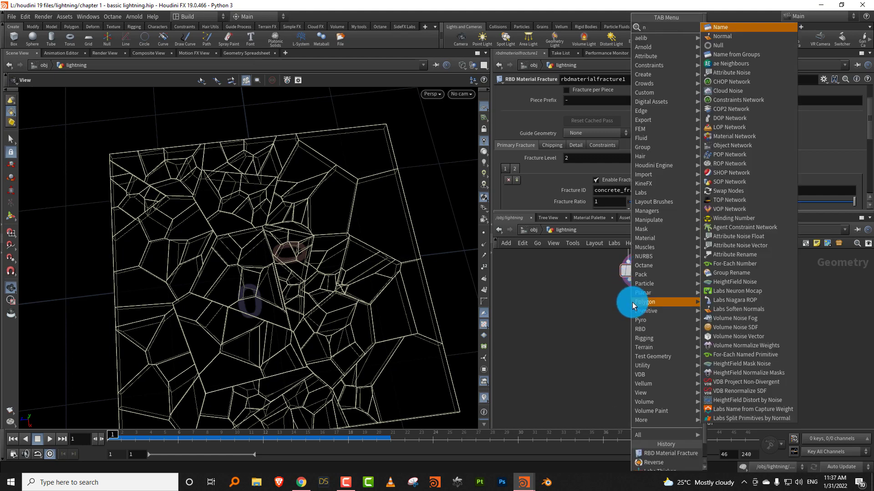
{"action": "type", "text": "nul"}
{"action": "left_click", "coordinate": [709, 28]}
{"action": "left_click", "coordinate": [617, 322]}
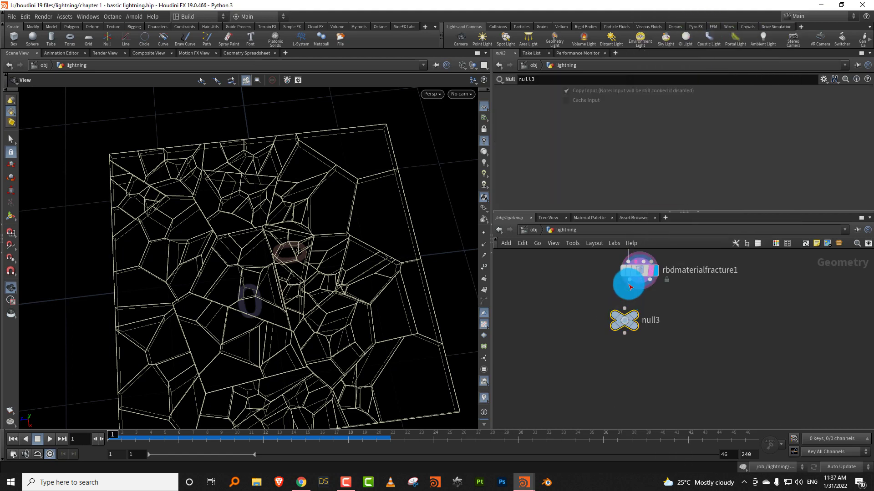
- Feed null3 from the second and third outputs of rbdmaterialfracture1 in turn to examine them
{"action": "left_click", "coordinate": [624, 309]}
{"action": "left_click", "coordinate": [639, 280]}
{"action": "left_click_drag", "start_coordinate": [355, 306], "coordinate": [353, 261]}
{"action": "left_click", "coordinate": [650, 279]}
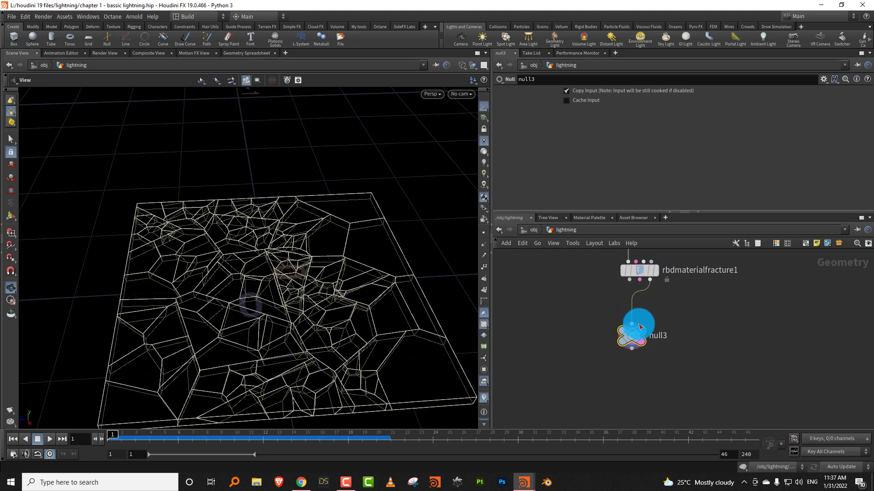
- Connect null3 to the first output, Geometry, of rbdmaterialfracture1 and place it just below that node
{"action": "left_click", "coordinate": [629, 280]}
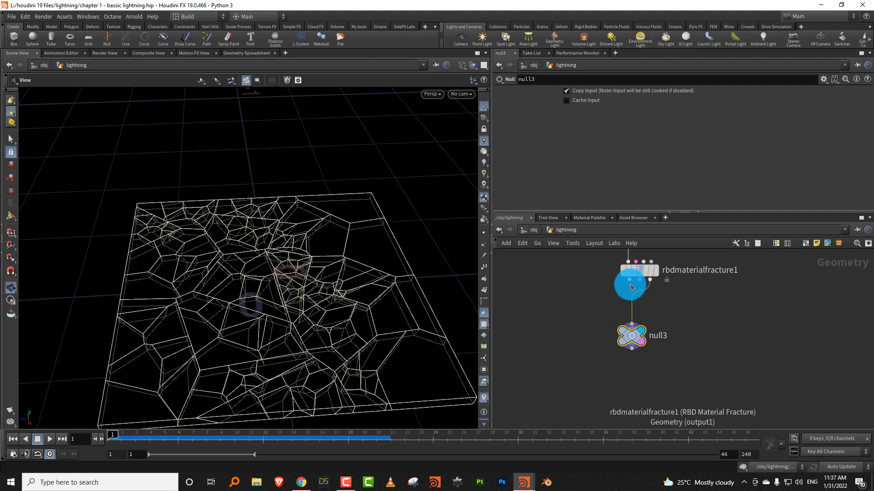
{"action": "left_click", "coordinate": [629, 323]}
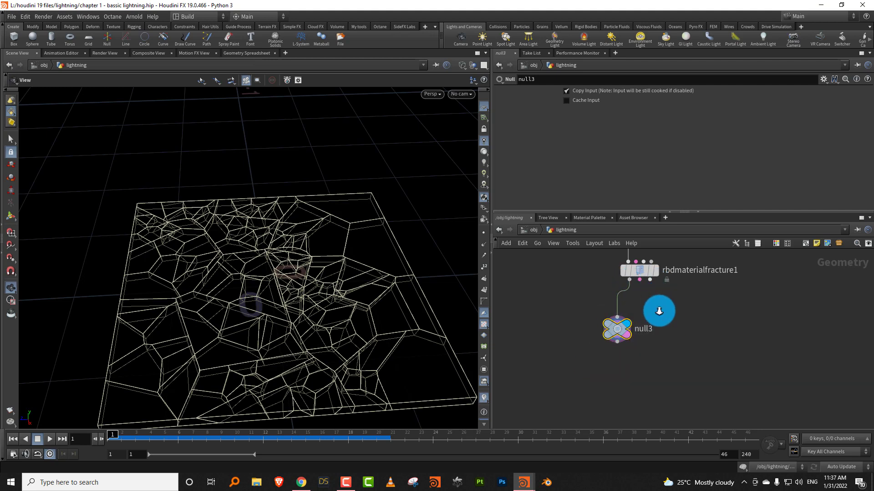
{"action": "scroll", "coordinate": [660, 302], "scroll_direction": "down", "scroll_amount": 3}
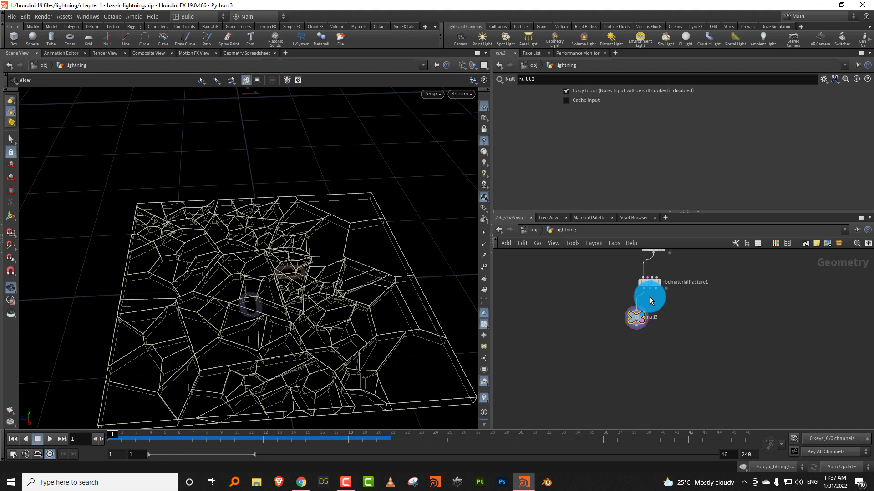
{"action": "scroll", "coordinate": [668, 276], "scroll_direction": "up", "scroll_amount": 3}
{"action": "scroll", "coordinate": [646, 326], "scroll_direction": "down", "scroll_amount": 2}
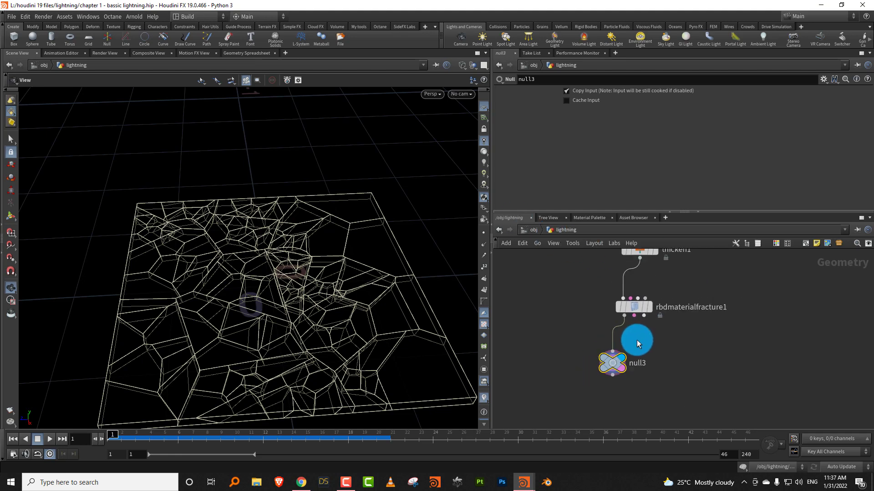
- Insert a Transform node between thicken1 and rbdmaterialfracture1 and raise the slab about 0.1 in Y
{"action": "key", "text": "Tab"}
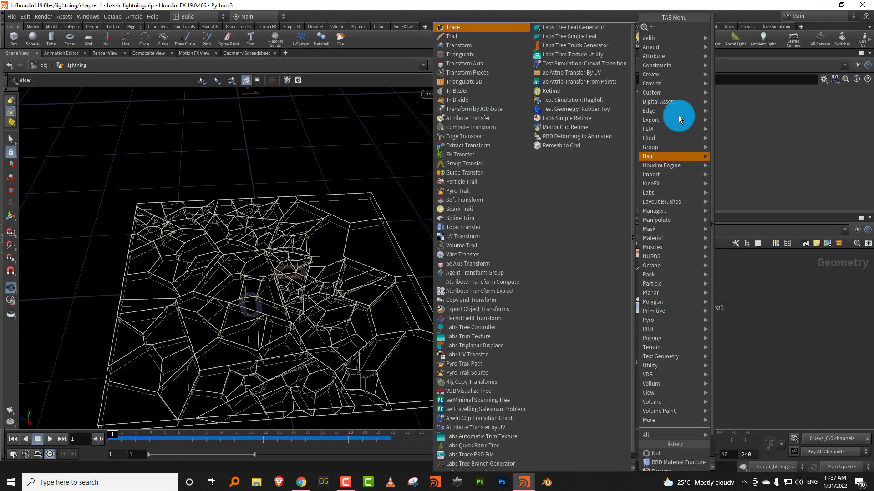
{"action": "left_click", "coordinate": [491, 43]}
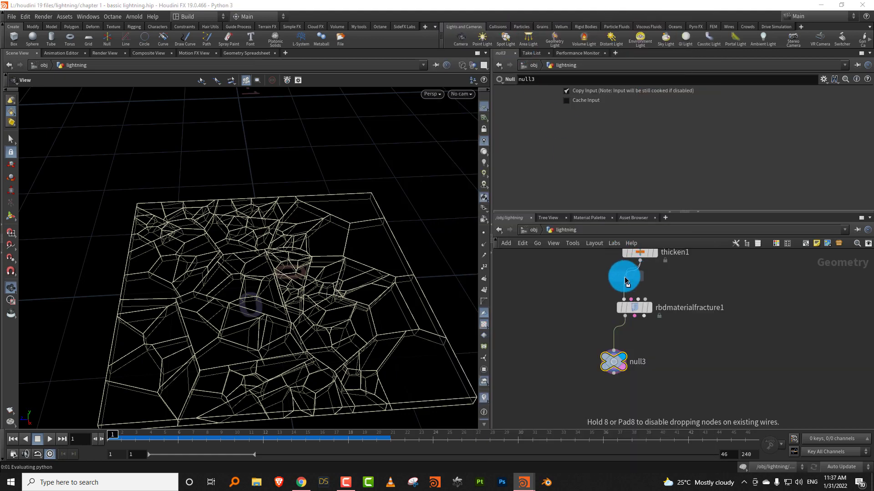
{"action": "left_click", "coordinate": [635, 285]}
{"action": "key", "text": "Return"}
{"action": "left_click_drag", "start_coordinate": [269, 273], "coordinate": [289, 263]}
{"action": "left_click_drag", "start_coordinate": [286, 228], "coordinate": [318, 220]}
{"action": "key", "text": "Escape"}
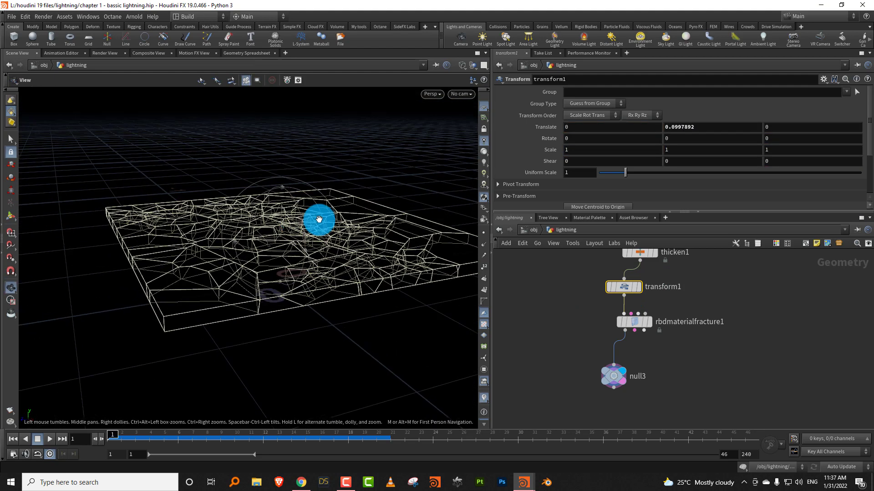
- Delete the null3 node below rbdmaterialfracture1
{"action": "middle_click_drag", "start_coordinate": [686, 337], "coordinate": [685, 312]}
{"action": "left_click_drag", "start_coordinate": [646, 314], "coordinate": [616, 351]}
{"action": "key", "text": "Delete"}
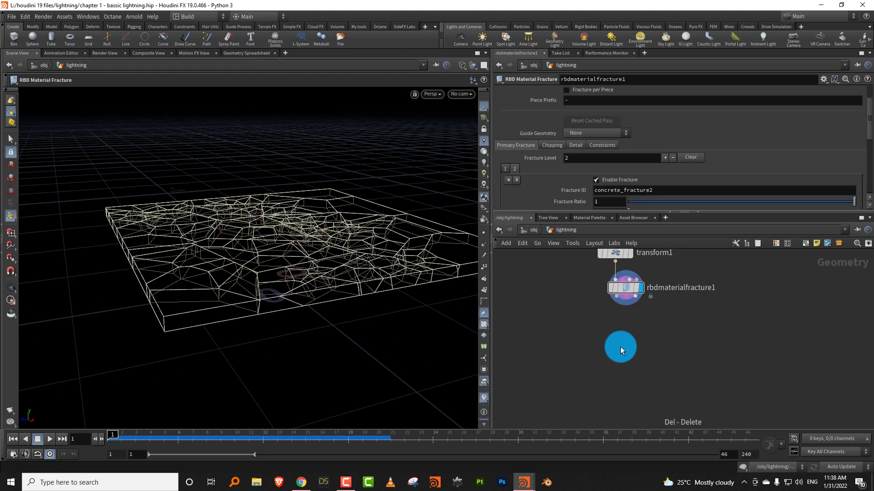
- Add an RBD Bullet Solver node below rbdmaterialfracture1
{"action": "key", "text": "Tab"}
{"action": "mouse_move", "coordinate": [621, 347]}
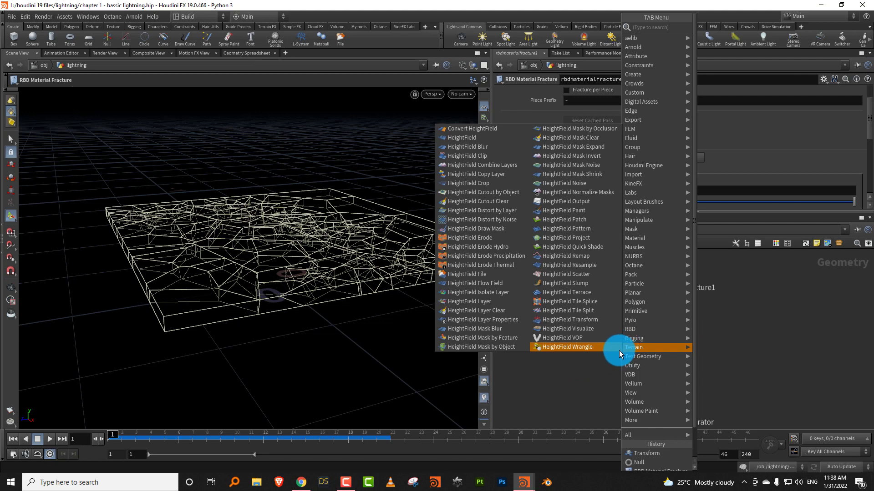
{"action": "type", "text": "bull"}
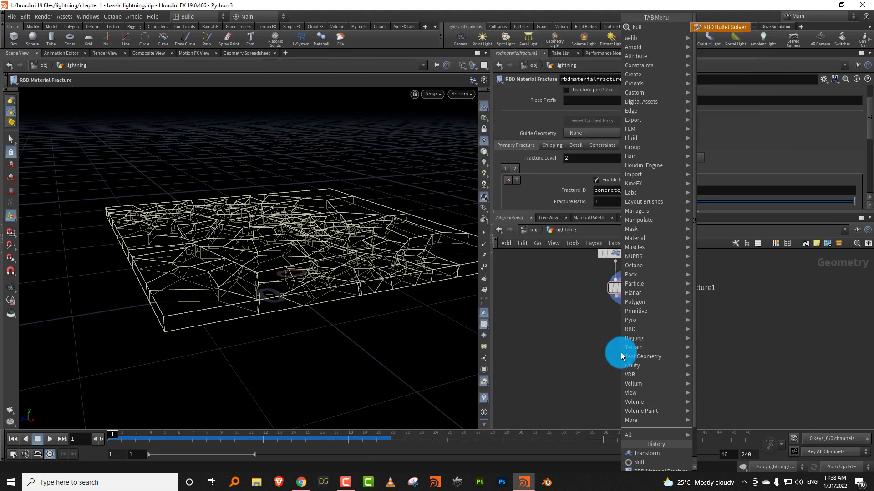
{"action": "type", "text": "e"}
{"action": "left_click", "coordinate": [719, 29]}
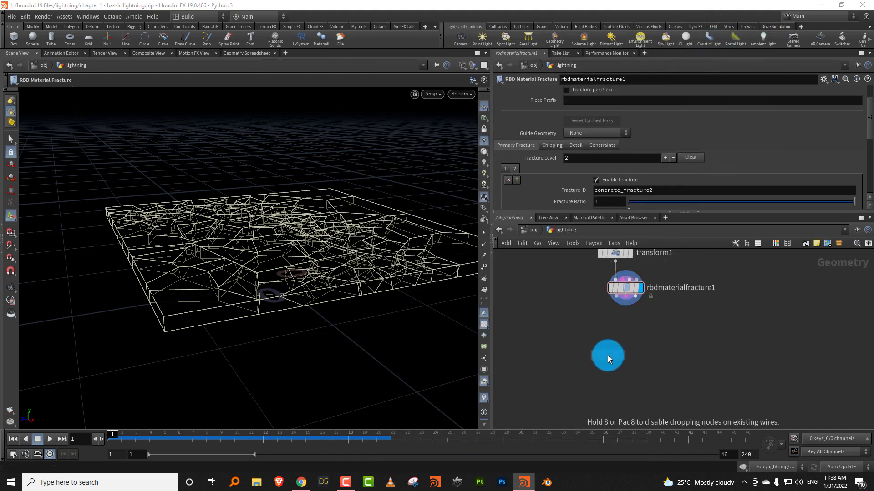
{"action": "left_click", "coordinate": [616, 305]}
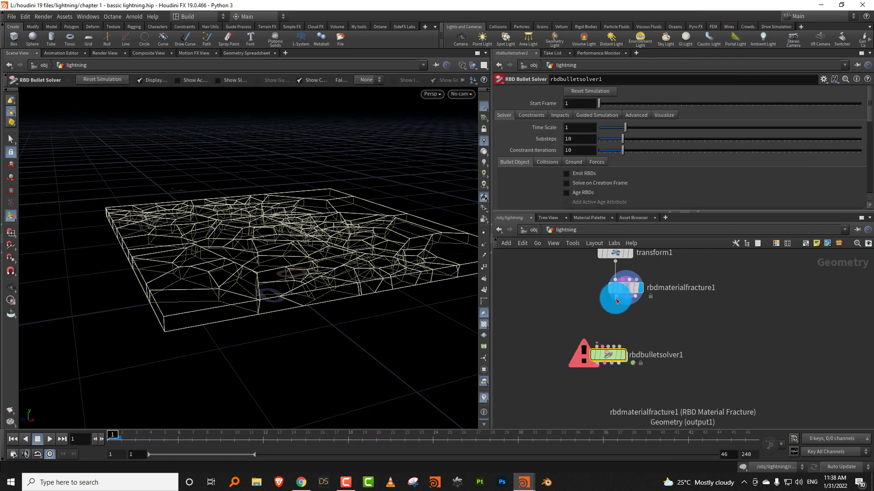
- Connect the first and second outputs of rbdmaterialfracture1 to the first and second inputs of rbdbulletsolver1
{"action": "left_click", "coordinate": [617, 298]}
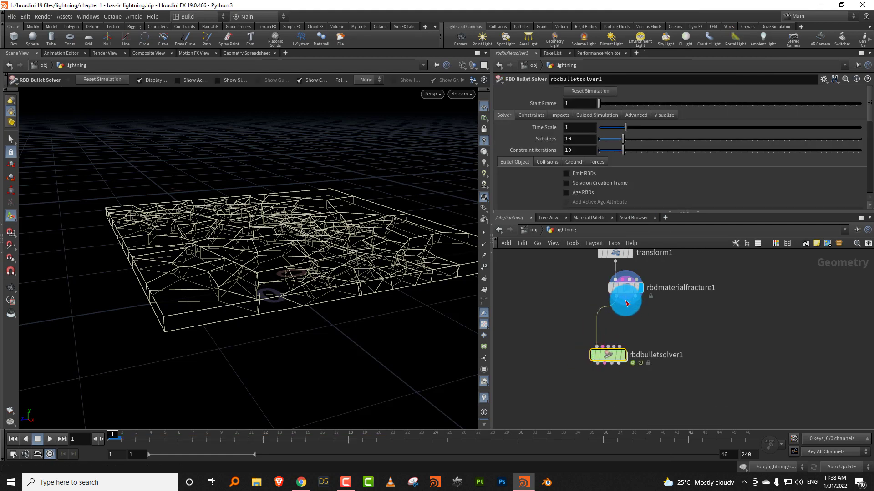
{"action": "left_click", "coordinate": [624, 298]}
{"action": "left_click", "coordinate": [615, 350]}
{"action": "scroll", "coordinate": [623, 332], "scroll_direction": "up", "scroll_amount": 3}
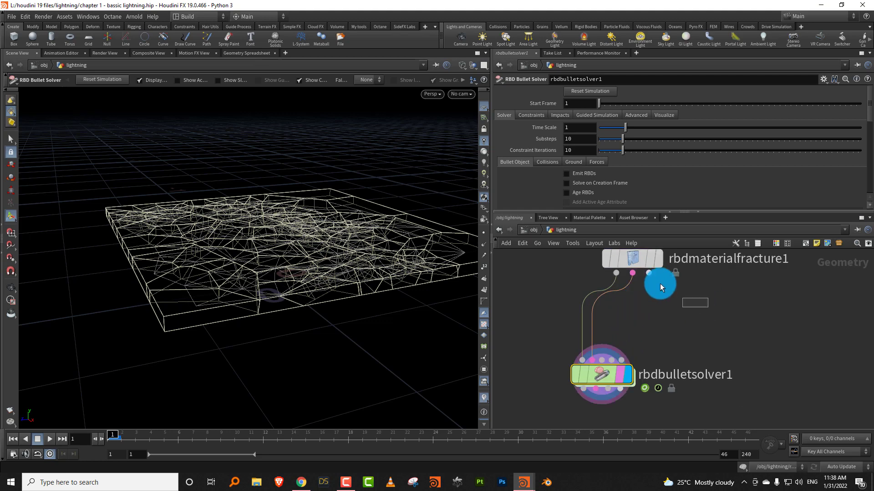
- Examine the glue constraint settings of rbdmaterialfracture1
{"action": "left_click", "coordinate": [639, 260]}
{"action": "left_click_drag", "start_coordinate": [606, 212], "coordinate": [605, 259]}
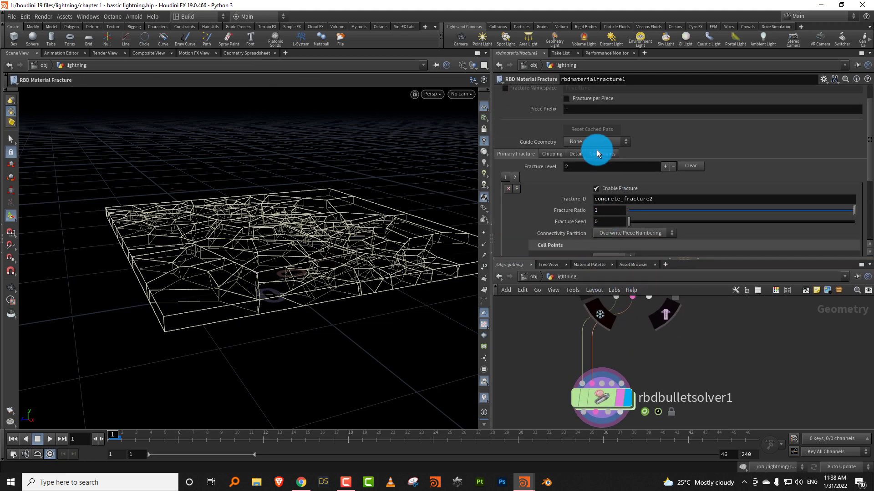
{"action": "left_click", "coordinate": [599, 153]}
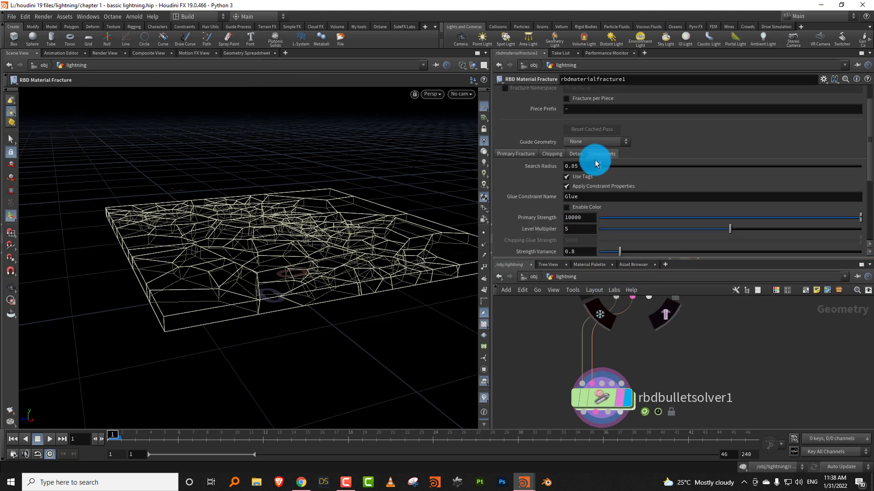
{"action": "left_click_drag", "start_coordinate": [864, 156], "coordinate": [859, 189]}
{"action": "left_click", "coordinate": [582, 111]}
{"action": "left_click", "coordinate": [624, 254]}
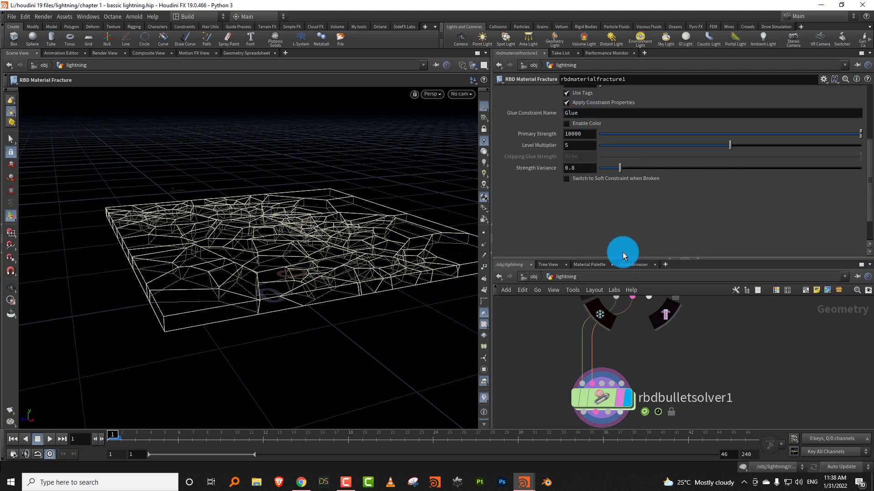
- Cut the wire from the second output of rbdmaterialfracture1 to rbdbulletsolver1
{"action": "left_click_drag", "start_coordinate": [624, 260], "coordinate": [626, 180]}
{"action": "key", "text": "y"}
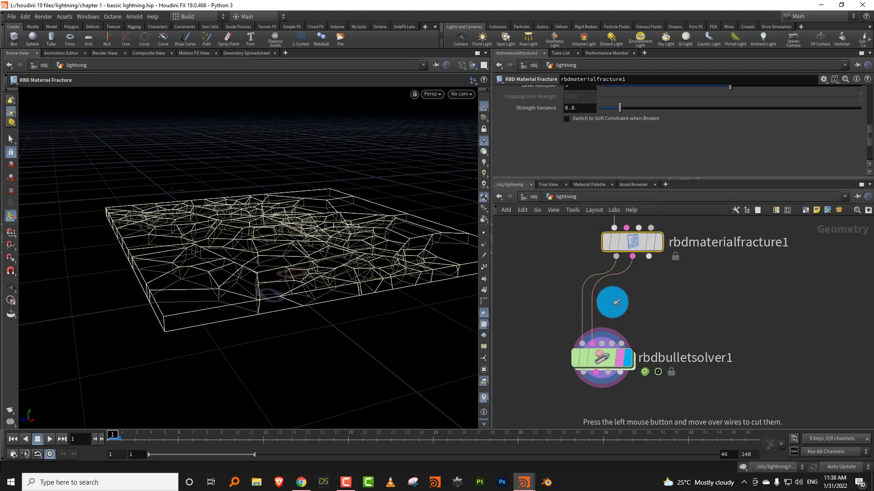
{"action": "left_click_drag", "start_coordinate": [592, 304], "coordinate": [590, 304]}
- Set Add Ground Plane to Ground Plane on rbdbulletsolver1
{"action": "left_click", "coordinate": [602, 358]}
{"action": "middle_click_drag", "start_coordinate": [672, 302], "coordinate": [680, 253]}
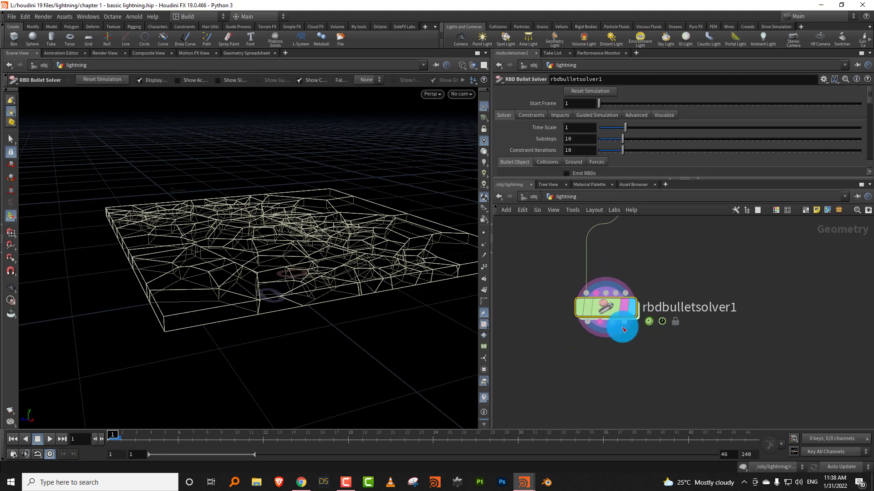
{"action": "left_click", "coordinate": [570, 161]}
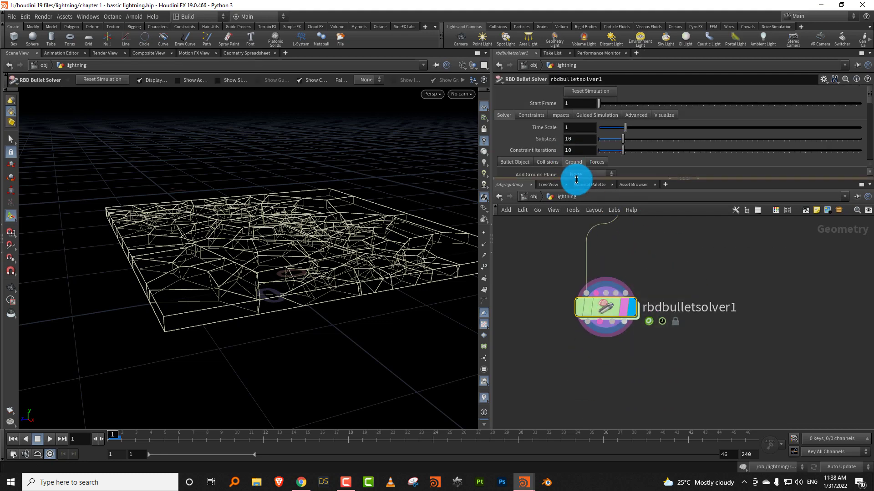
{"action": "left_click_drag", "start_coordinate": [576, 179], "coordinate": [583, 191]}
{"action": "left_click", "coordinate": [587, 193]}
{"action": "key", "text": "Escape"}
{"action": "left_click_drag", "start_coordinate": [348, 264], "coordinate": [193, 326]}
{"action": "key", "text": "Return"}
- Play the simulation without constraints in shaded view and return to the first frame
{"action": "left_click", "coordinate": [49, 439]}
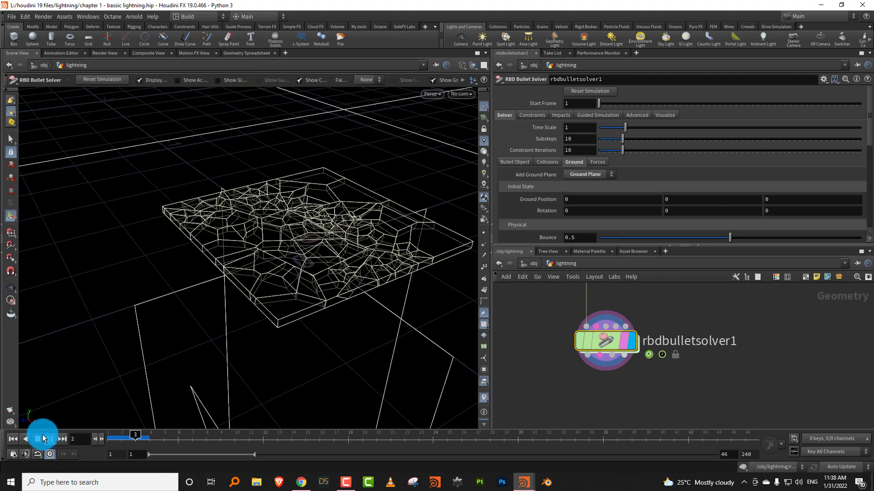
{"action": "key", "text": "w"}
{"action": "mouse_move", "coordinate": [318, 275]}
{"action": "left_mouse_down"}
{"action": "mouse_move", "coordinate": [481, 160]}
{"action": "mouse_move", "coordinate": [419, 203]}
{"action": "left_mouse_up"}
{"action": "left_click", "coordinate": [109, 435]}
{"action": "left_click", "coordinate": [50, 439]}
{"action": "left_click", "coordinate": [10, 440]}
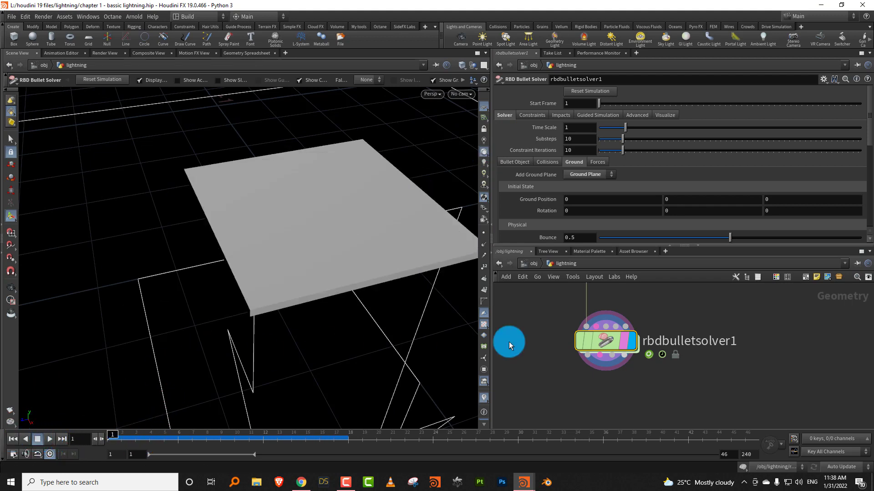
- Reconnect the second output of rbdmaterialfracture1 to the second input of rbdbulletsolver1
{"action": "middle_click_drag", "start_coordinate": [509, 342], "coordinate": [659, 326]}
{"action": "left_click", "coordinate": [626, 262]}
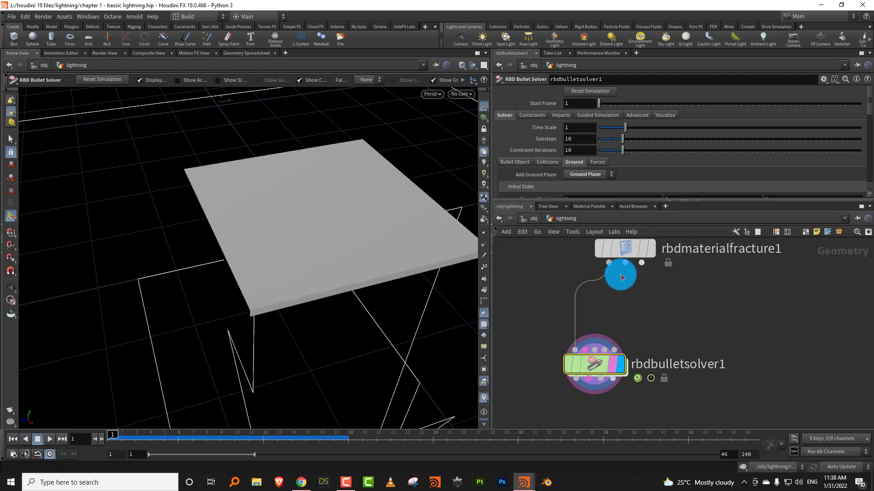
{"action": "left_click", "coordinate": [584, 349]}
{"action": "scroll", "coordinate": [668, 300], "scroll_direction": "up", "scroll_amount": 3}
- Raise the slab to about 0.19 in Y and tilt it about 9.7 degrees around X with transform1
{"action": "left_click", "coordinate": [607, 307]}
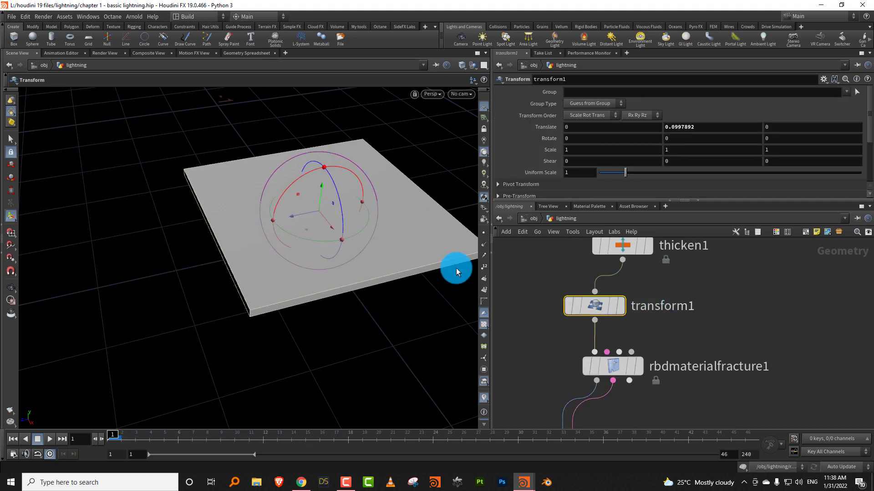
{"action": "mouse_move", "coordinate": [328, 196]}
{"action": "left_mouse_down"}
{"action": "mouse_move", "coordinate": [337, 159]}
{"action": "mouse_move", "coordinate": [292, 146]}
{"action": "mouse_move", "coordinate": [289, 167]}
{"action": "mouse_move", "coordinate": [341, 190]}
{"action": "left_mouse_up"}
{"action": "key", "text": "Escape"}
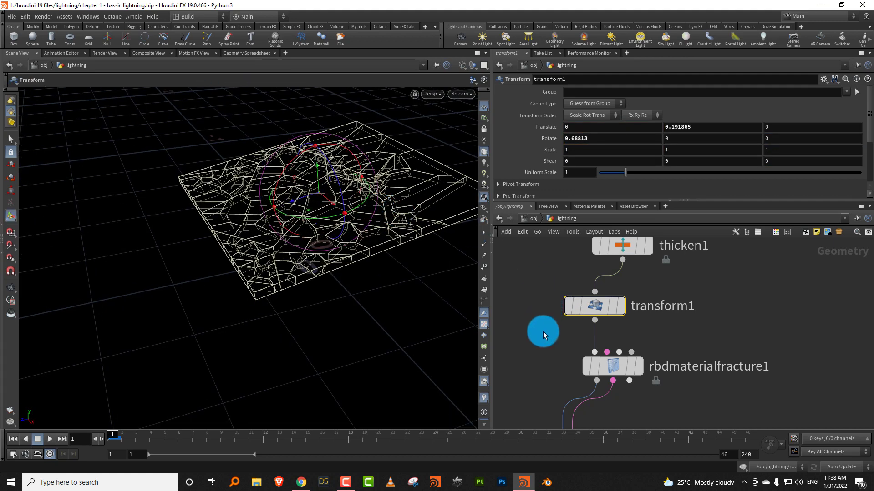
- Play the rbdbulletsolver1 simulation of the tilted slab with the constraints connected, in shaded view
{"action": "middle_click_drag", "start_coordinate": [540, 331], "coordinate": [546, 254]}
{"action": "left_click", "coordinate": [634, 391]}
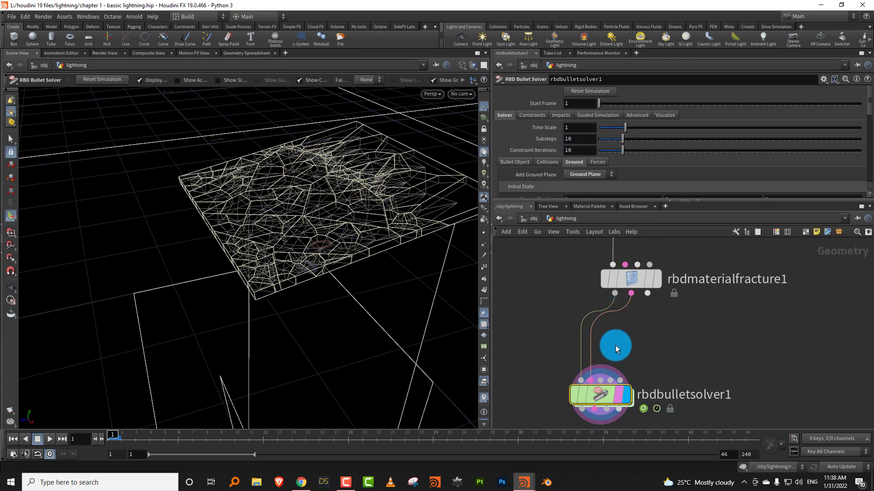
{"action": "left_click", "coordinate": [50, 441]}
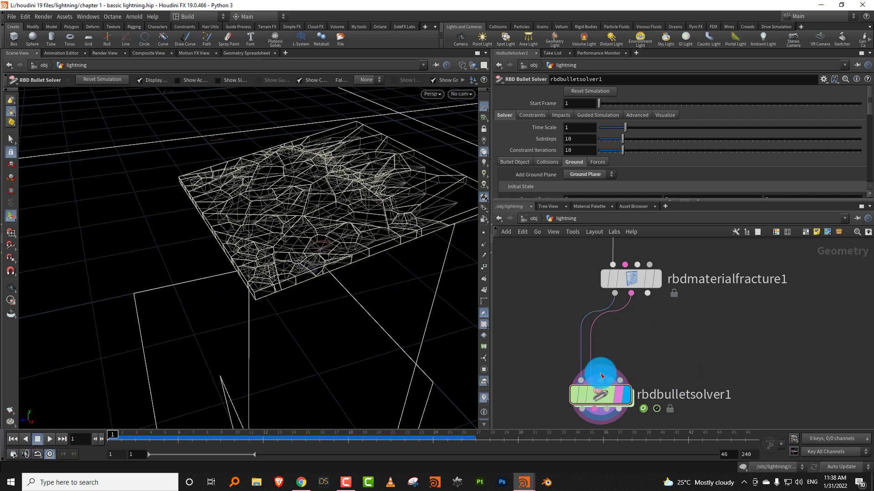
{"action": "key", "text": "w"}
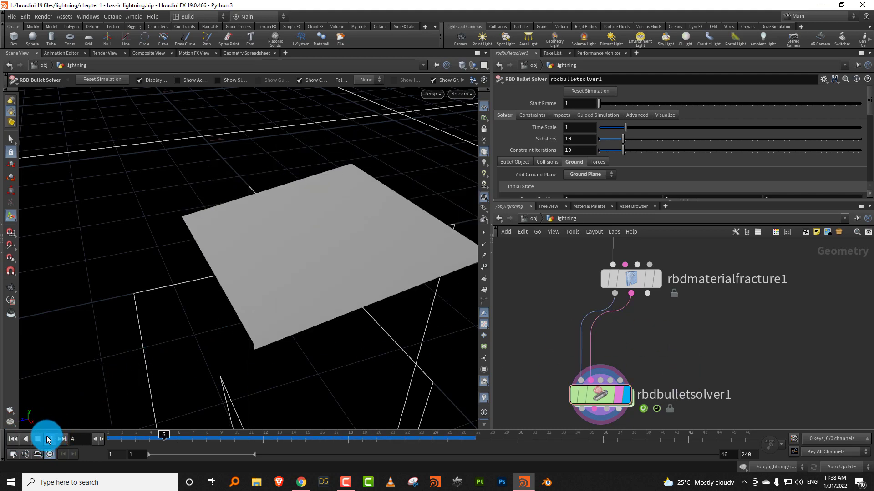
- Set the glue constraint's Primary Strength on rbdmaterialfracture1 to 10
{"action": "left_click", "coordinate": [603, 263]}
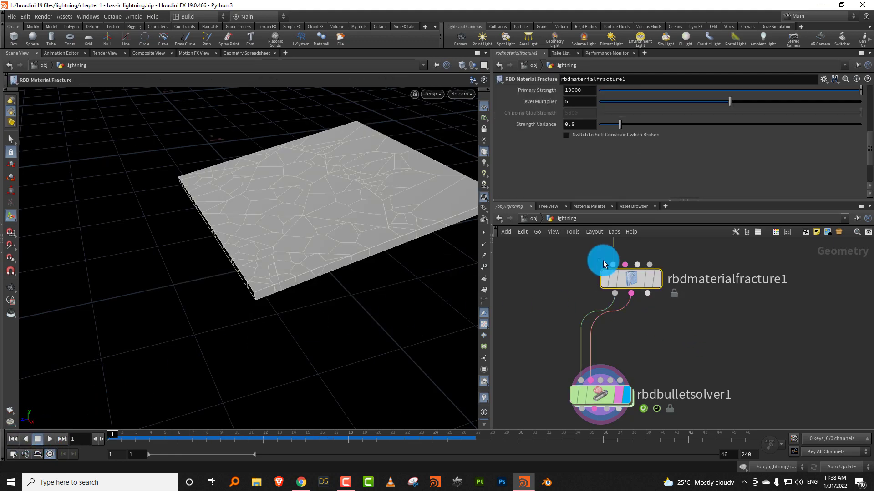
{"action": "left_click_drag", "start_coordinate": [614, 199], "coordinate": [614, 239]}
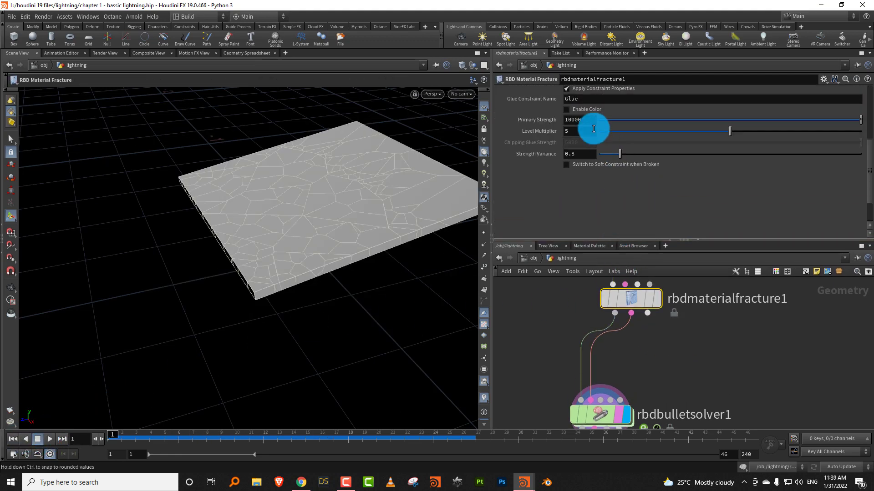
{"action": "type", "text": "10"}
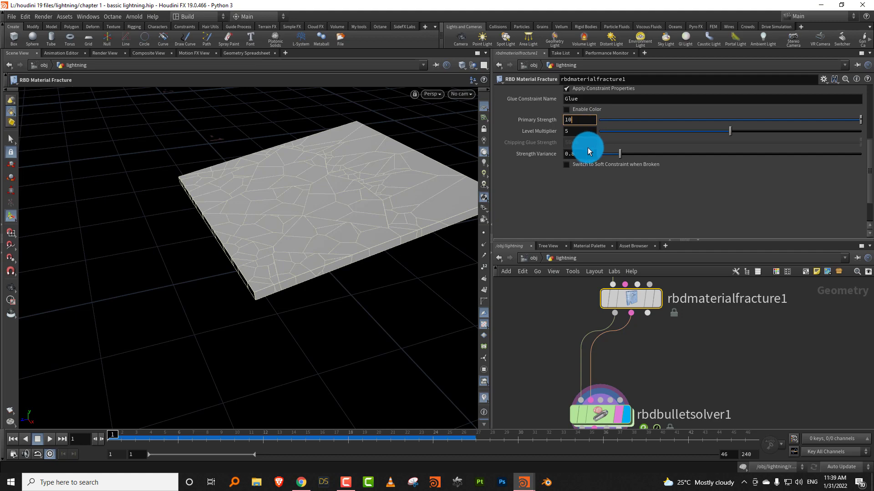
- Play the simulation and examine how the slab breaks in shaded and wireframe view, then rewind to the first frame
{"action": "left_click", "coordinate": [50, 433]}
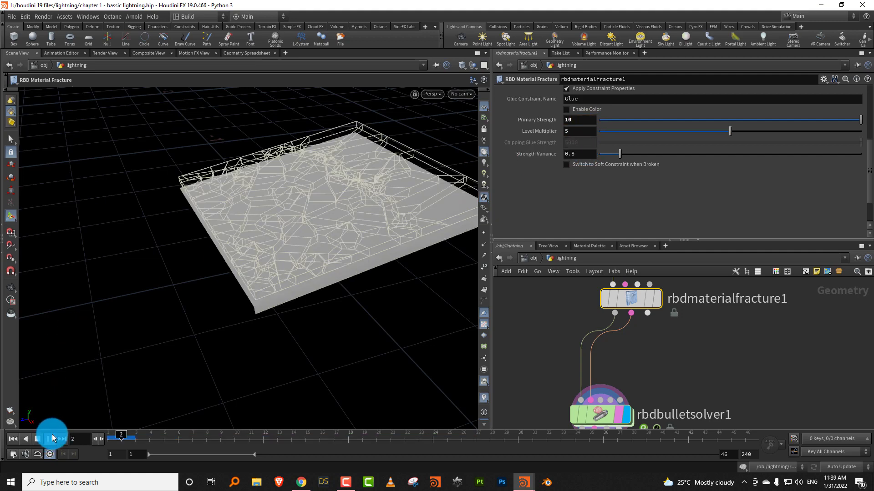
{"action": "left_click_drag", "start_coordinate": [345, 246], "coordinate": [324, 288]}
{"action": "key", "text": "w"}
{"action": "key", "text": "w"}
{"action": "key", "text": "w"}
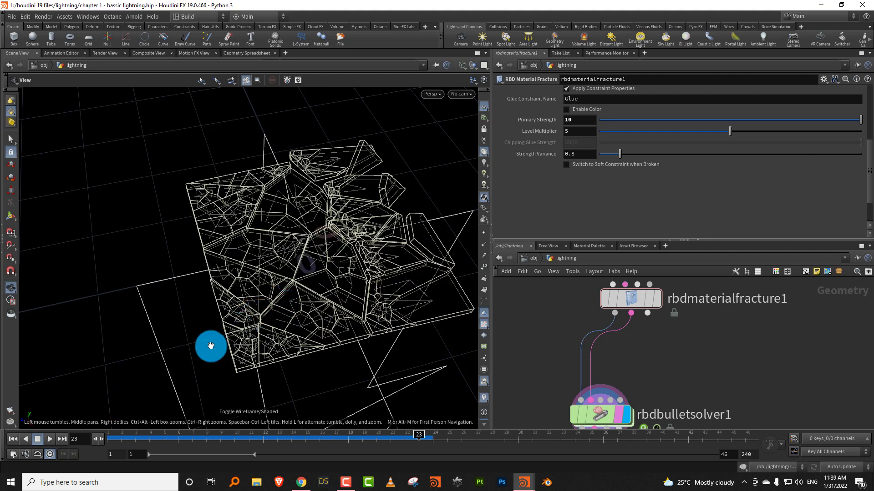
{"action": "left_click", "coordinate": [113, 437]}
{"action": "left_click", "coordinate": [51, 439]}
{"action": "left_click", "coordinate": [39, 440]}
{"action": "left_click", "coordinate": [13, 439]}
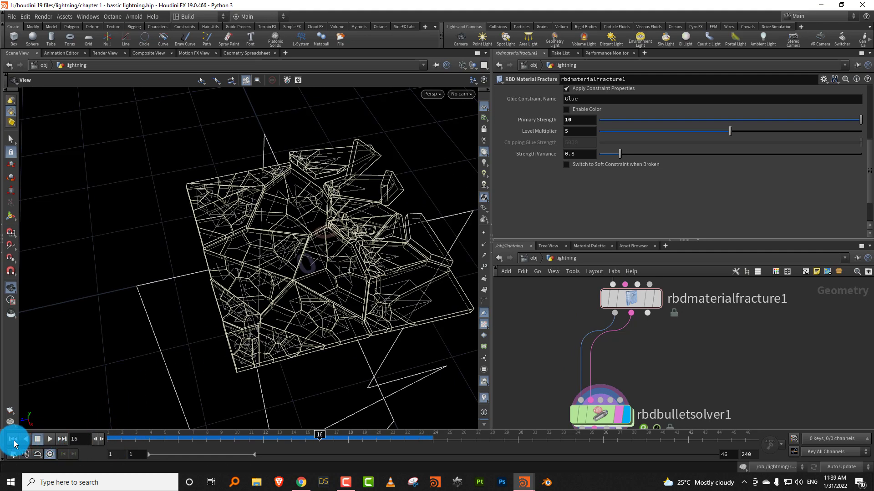
- Set the glue constraint's Primary Strength to 1, play the simulation in shaded view and rewind it
{"action": "left_click", "coordinate": [576, 122]}
{"action": "type", "text": "1"}
{"action": "key", "text": "Return"}
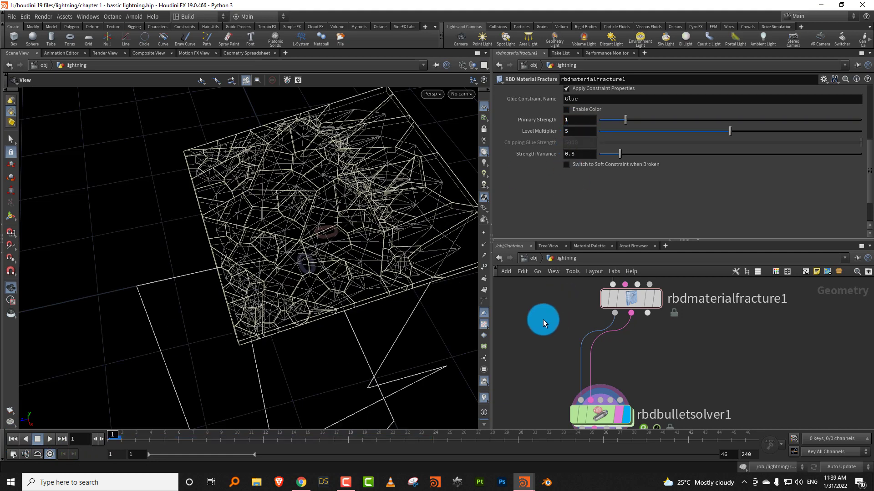
{"action": "key", "text": "w"}
{"action": "left_click", "coordinate": [51, 438]}
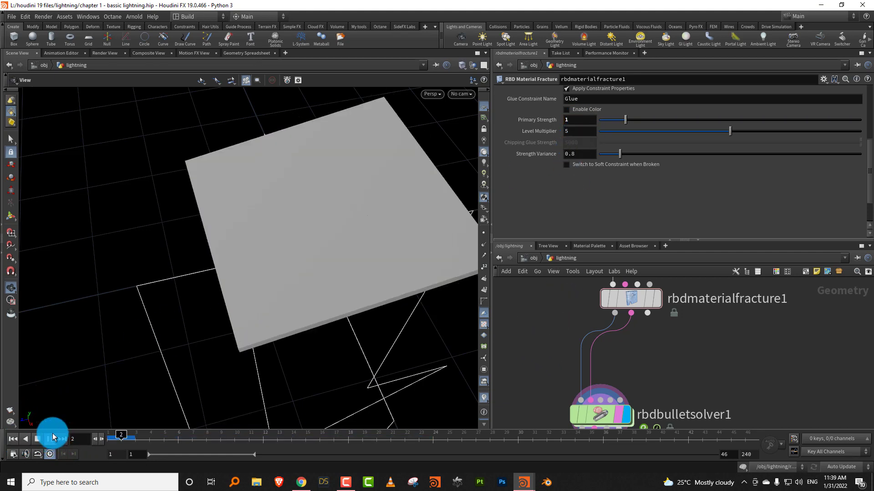
{"action": "left_click", "coordinate": [11, 441]}
- Set the glue constraint's Primary Strength to 5, play the simulation and rewind it
{"action": "left_click", "coordinate": [566, 121]}
{"action": "type", "text": "5"}
{"action": "key", "text": "Return"}
{"action": "left_click", "coordinate": [51, 438]}
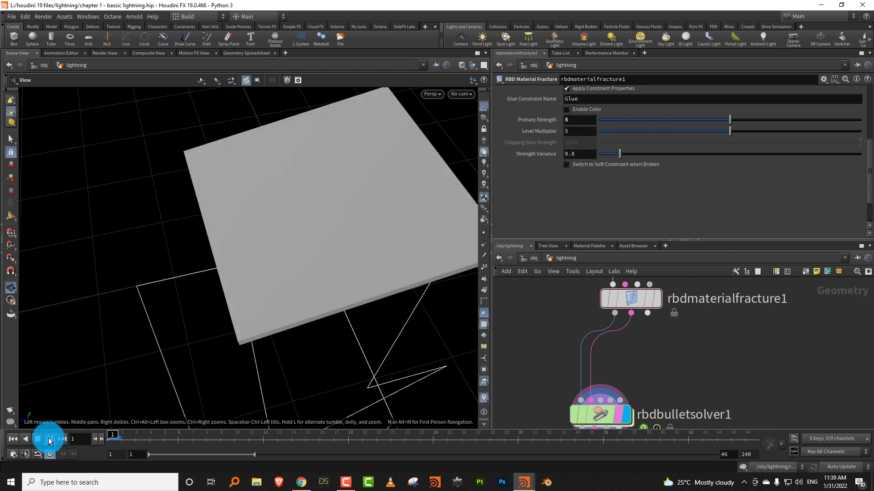
{"action": "left_click", "coordinate": [13, 440]}
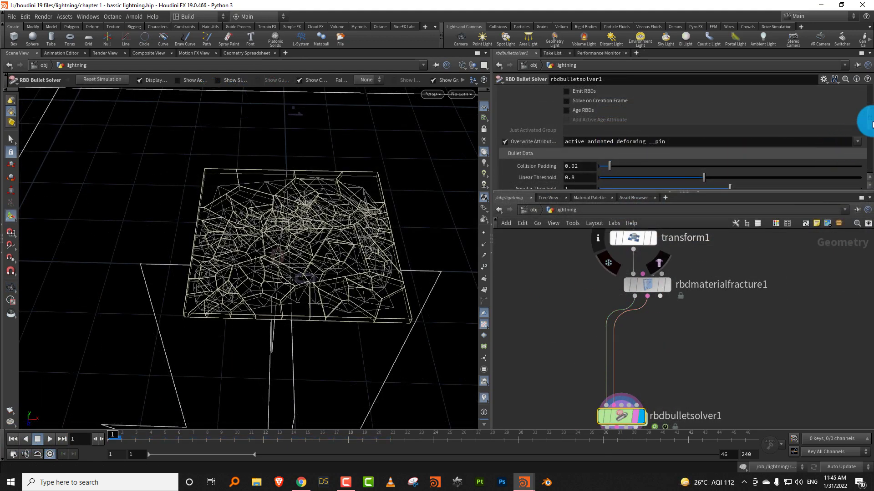
- Enlarge the area showing the rbdbulletsolver1 parameters, play the simulation and rewind it to the first frame
{"action": "scroll", "coordinate": [856, 137], "scroll_direction": "up", "scroll_amount": 3}
{"action": "left_click_drag", "start_coordinate": [685, 372], "coordinate": [584, 437]}
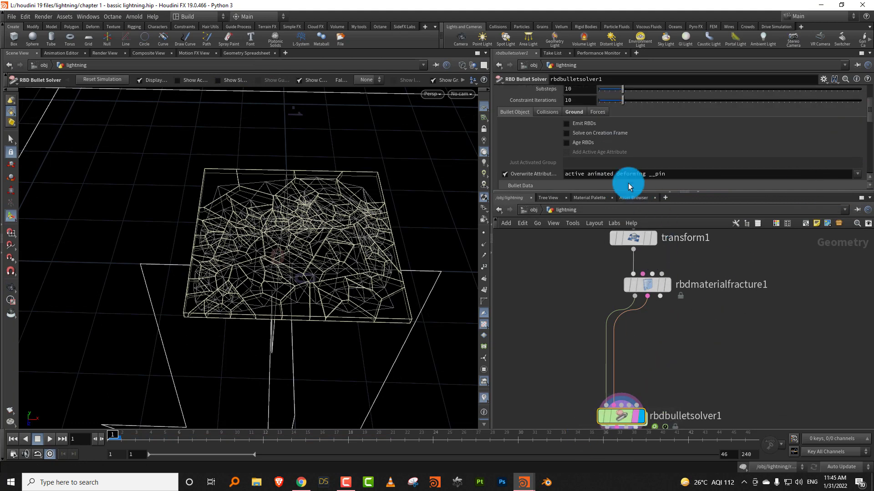
{"action": "left_click_drag", "start_coordinate": [628, 192], "coordinate": [627, 222]}
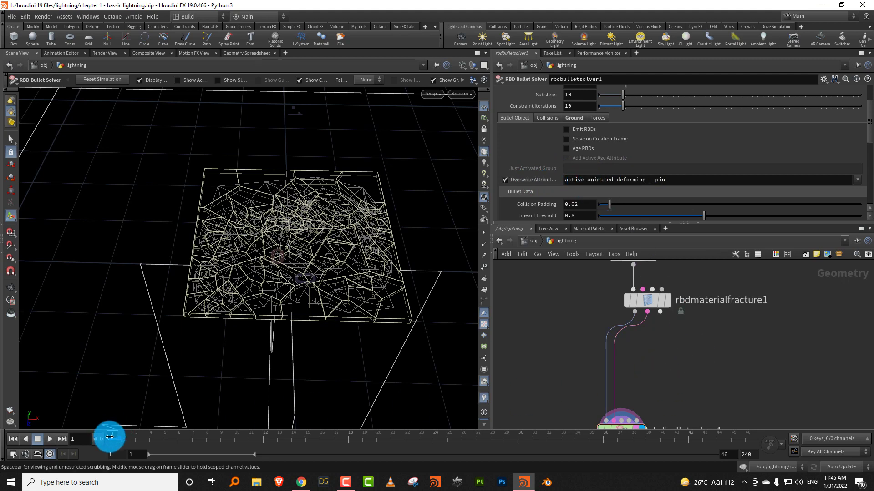
{"action": "left_click", "coordinate": [50, 439]}
{"action": "left_click", "coordinate": [14, 440]}
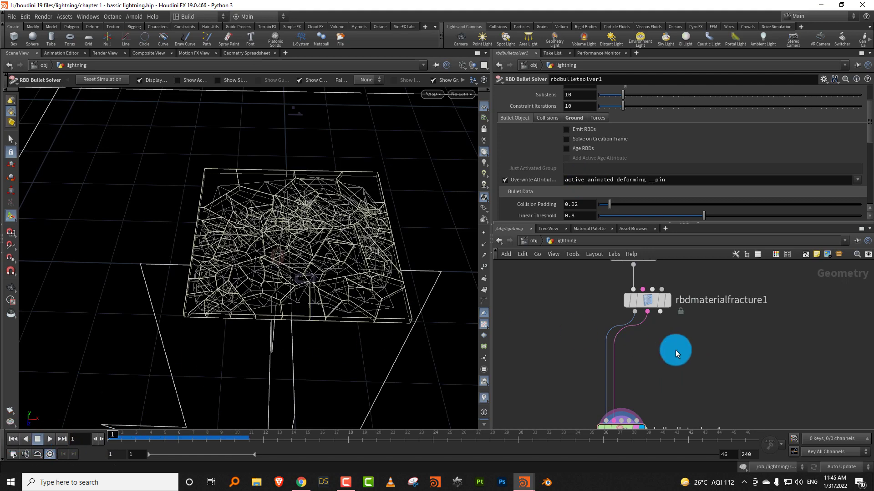
- Add an Attribute Wrangle below rbdmaterialfracture1 with the VEX expression i@active = 0;
{"action": "key", "text": "Tab"}
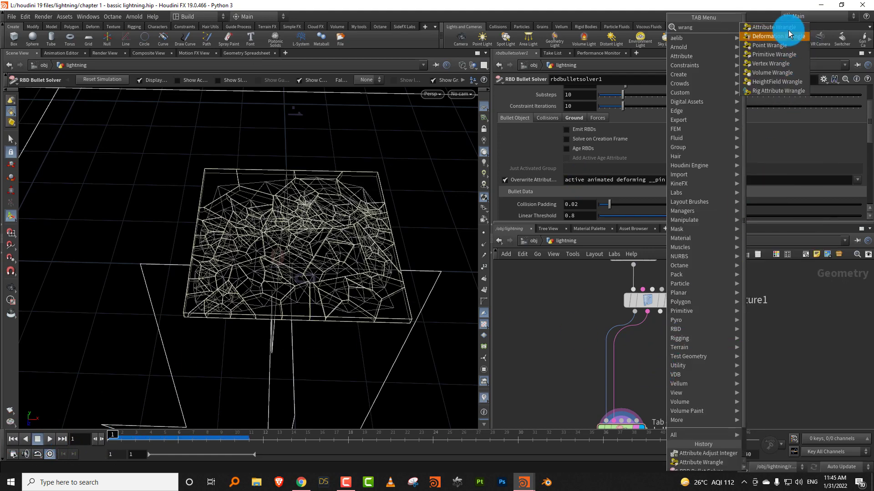
{"action": "left_click", "coordinate": [788, 30]}
{"action": "left_click", "coordinate": [697, 306]}
{"action": "left_click", "coordinate": [547, 156]}
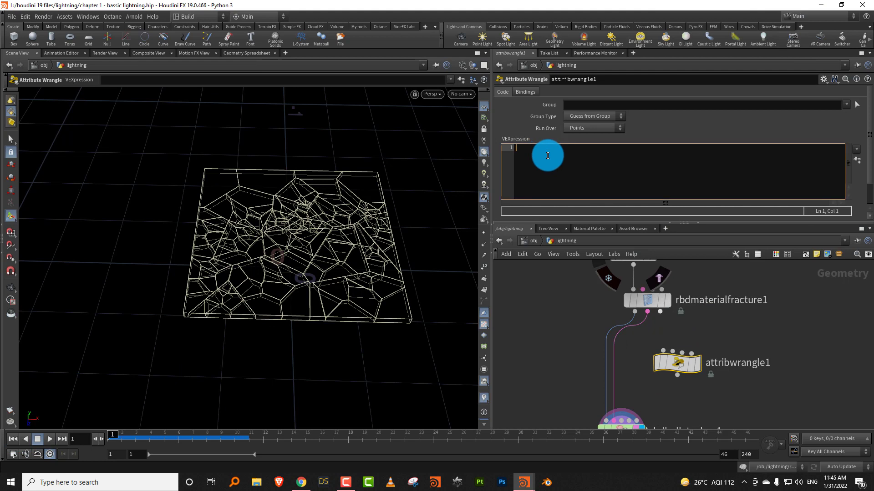
{"action": "type", "text": "i"}
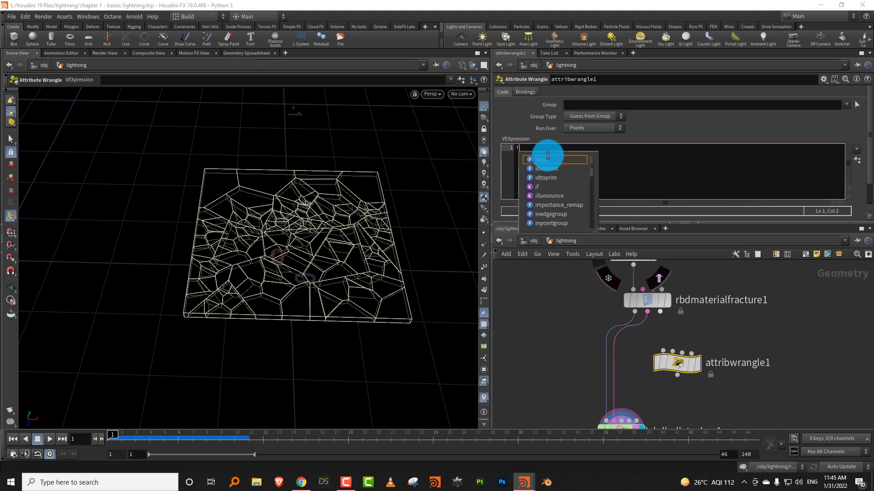
{"action": "type", "text": "@active = 0;"}
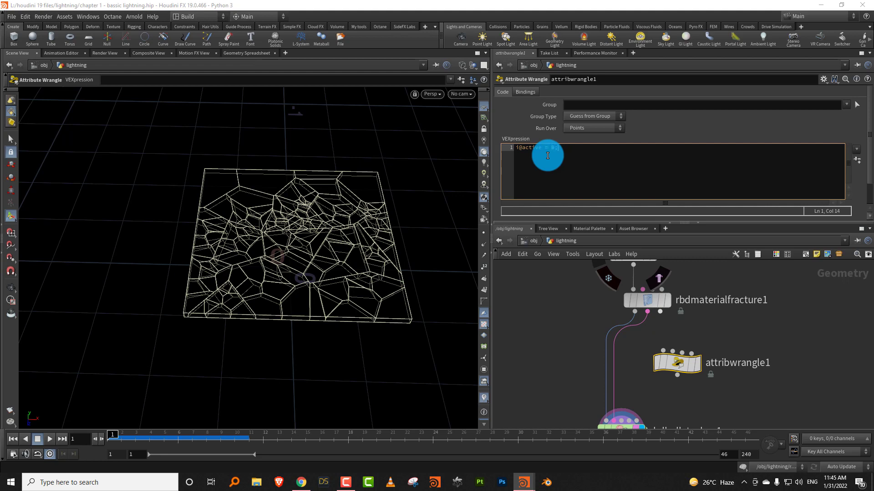
- Wire the third output of rbdmaterialfracture1 through attribwrangle1 into the Proxy Geometry input of rbdbulletsolver1
{"action": "left_click", "coordinate": [661, 312]}
{"action": "left_click", "coordinate": [663, 351]}
{"action": "middle_click_drag", "start_coordinate": [716, 320], "coordinate": [733, 271]}
{"action": "left_click", "coordinate": [693, 326]}
{"action": "left_click", "coordinate": [641, 372]}
{"action": "left_click", "coordinate": [689, 392]}
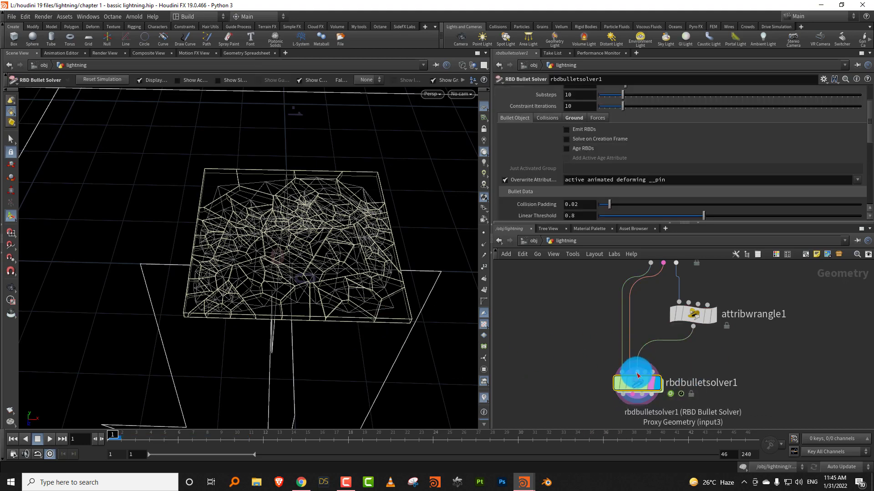
- Play the simulation with the wrangle connected, stop it and rewind to the first frame
{"action": "left_click", "coordinate": [49, 440]}
{"action": "left_click", "coordinate": [38, 439]}
{"action": "left_click", "coordinate": [13, 440]}
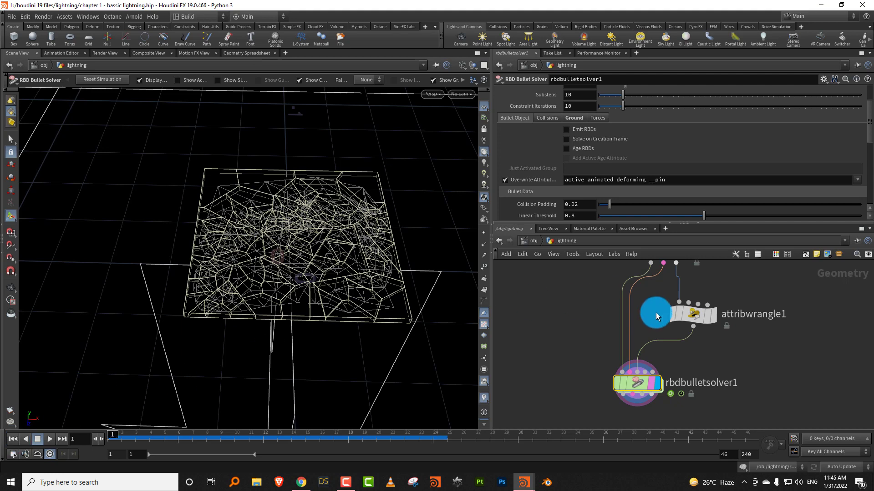
- Cut the constraint wire between the second output of rbdmaterialfracture1 and rbdbulletsolver1
{"action": "middle_click_drag", "start_coordinate": [656, 312], "coordinate": [632, 337]}
{"action": "left_click_drag", "start_coordinate": [654, 291], "coordinate": [629, 286]}
{"action": "scroll", "coordinate": [638, 324], "scroll_direction": "up", "scroll_amount": 2}
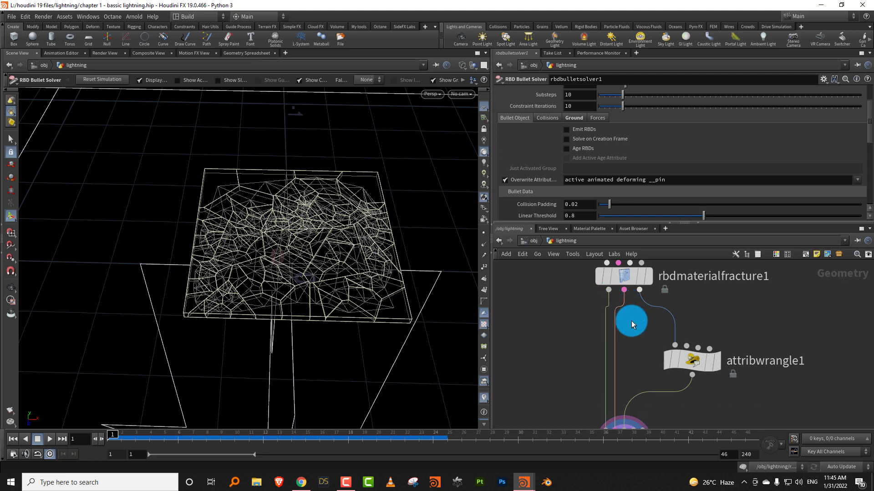
{"action": "key", "text": "y"}
{"action": "mouse_move", "coordinate": [621, 323]}
{"action": "left_mouse_down"}
{"action": "mouse_move", "coordinate": [611, 318]}
{"action": "mouse_move", "coordinate": [629, 322]}
{"action": "left_mouse_up"}
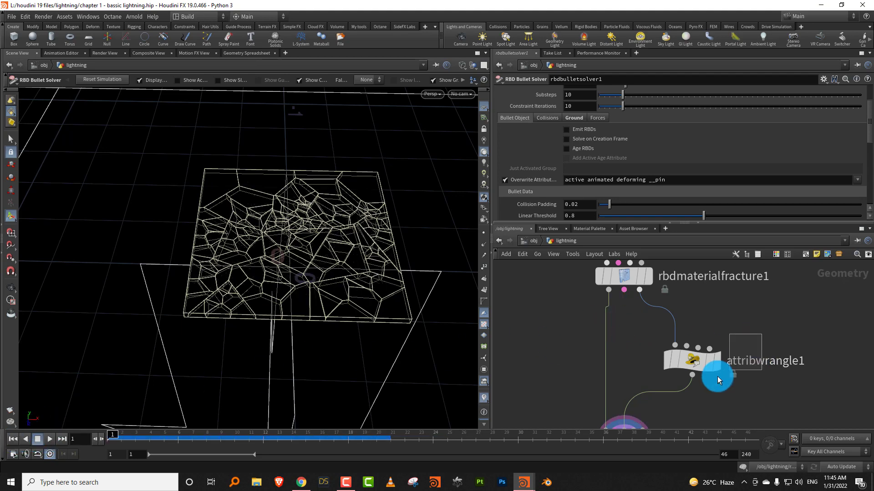
- Change the attribwrangle1 expression to i@active = 1;, play the simulation and rewind it
{"action": "left_click", "coordinate": [710, 361]}
{"action": "left_click", "coordinate": [551, 149]}
{"action": "type", "text": "1;"}
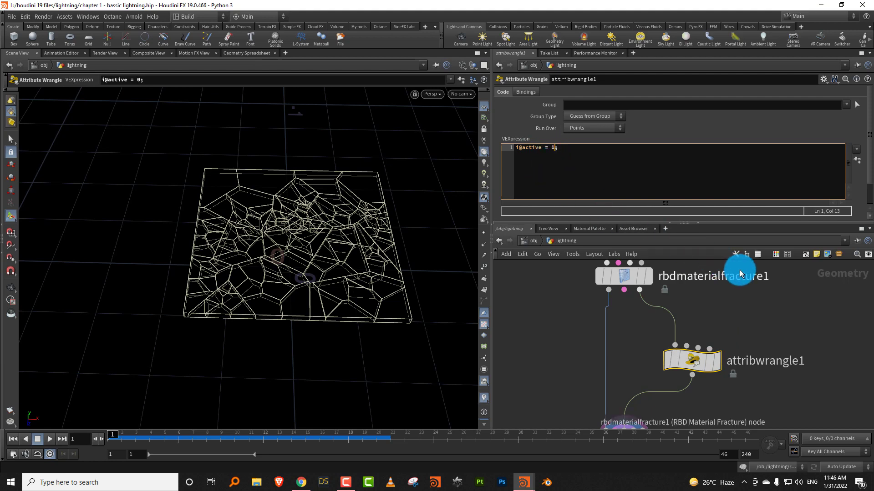
{"action": "double_click", "coordinate": [737, 275]}
{"action": "left_click", "coordinate": [50, 439]}
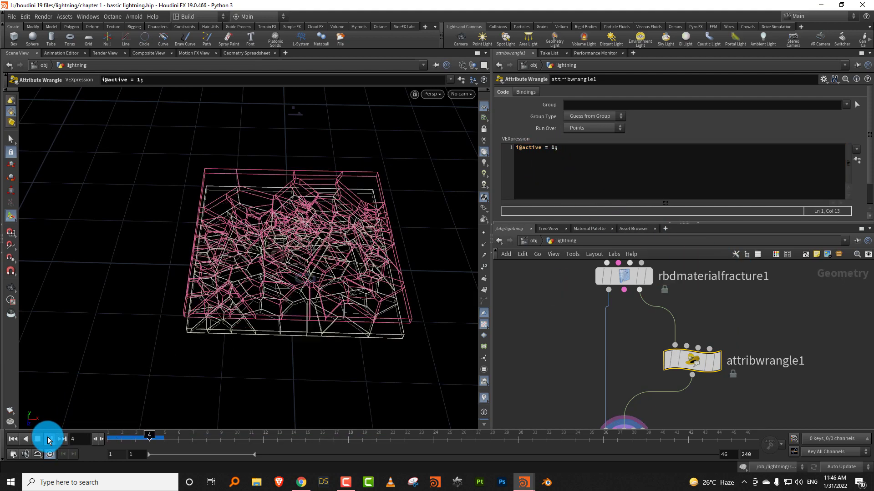
{"action": "left_click", "coordinate": [12, 439]}
{"action": "left_click", "coordinate": [355, 344]}
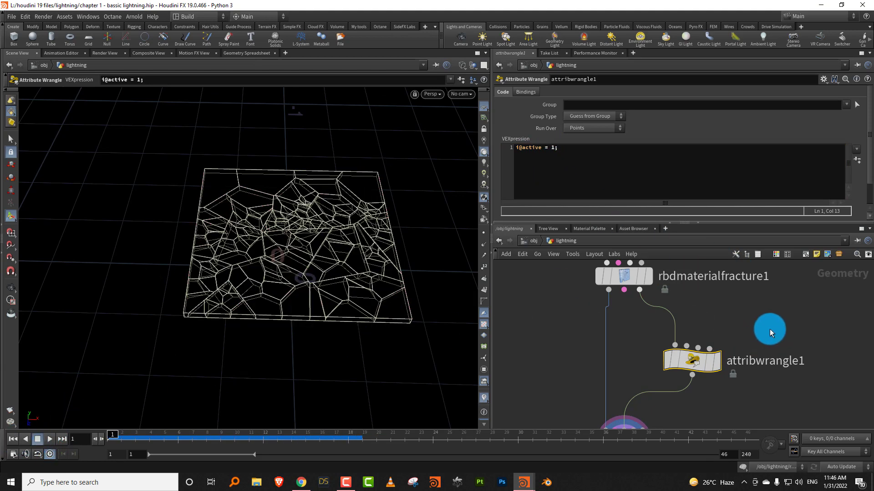
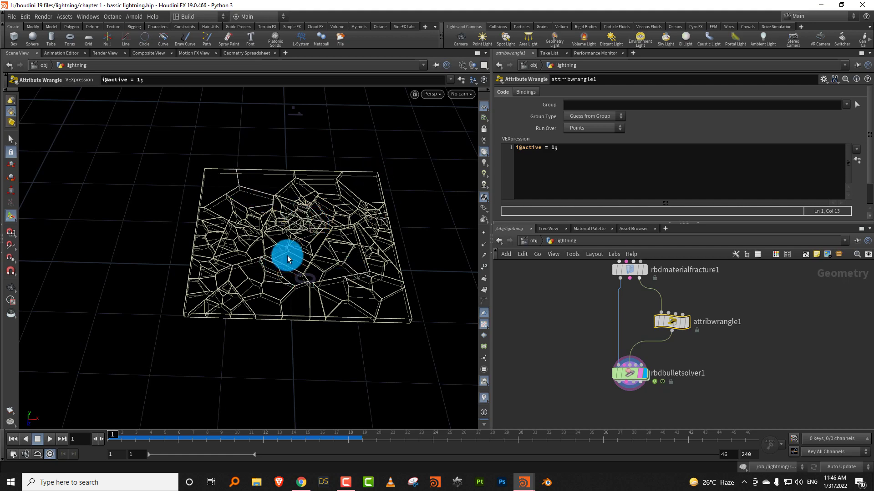
- Replace attribwrangle1 with an Attribute Adjust Integer node between rbdmaterialfracture1 and the solver's Proxy Geometry input
{"action": "key", "text": "Delete"}
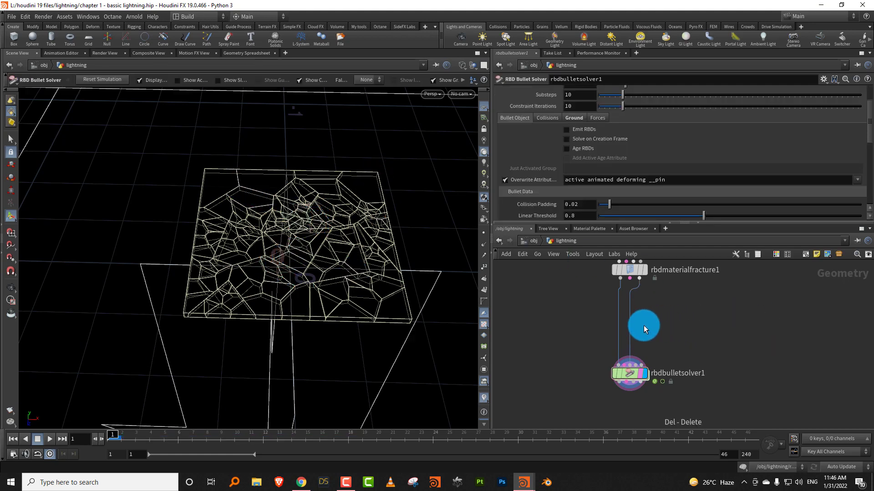
{"action": "scroll", "coordinate": [655, 317], "scroll_direction": "up", "scroll_amount": 2}
{"action": "key", "text": "Tab"}
{"action": "type", "text": "inte"}
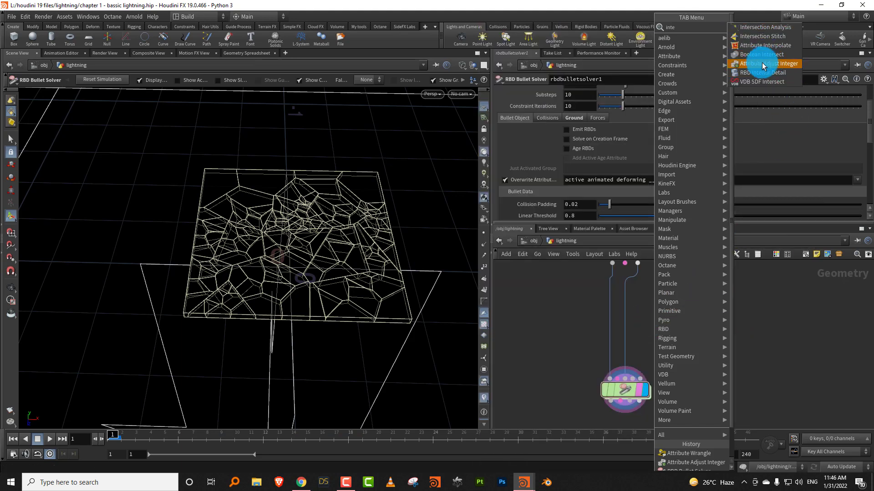
{"action": "left_click", "coordinate": [770, 68]}
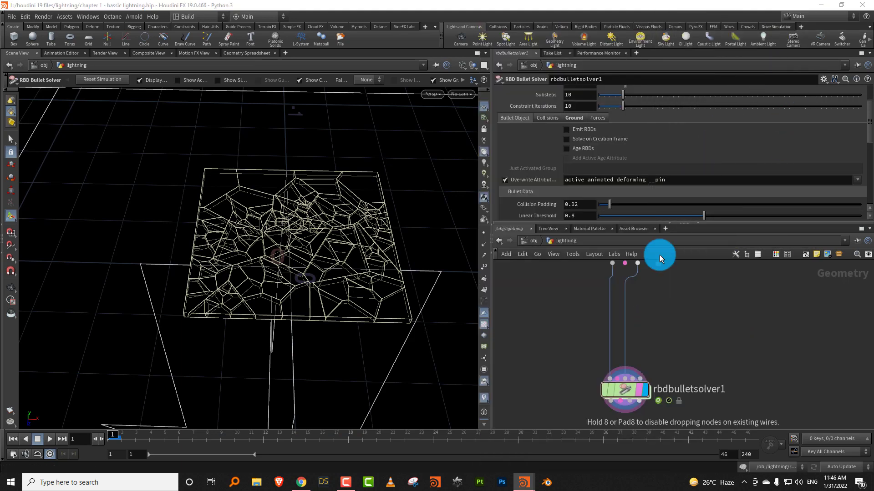
{"action": "left_click", "coordinate": [626, 305]}
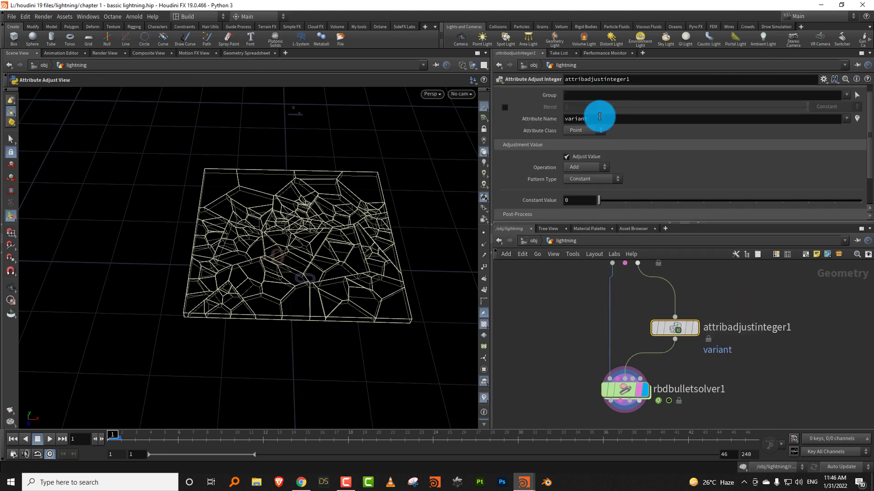
- Set attribadjustinteger1 to adjust the attribute active with the Set Always operation, and rewind the simulation
{"action": "left_click_drag", "start_coordinate": [597, 117], "coordinate": [553, 122]}
{"action": "type", "text": "ar"}
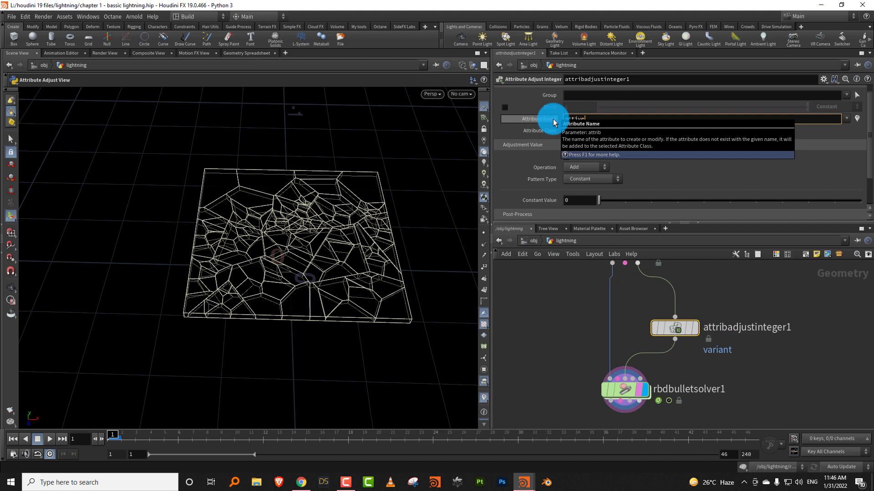
{"action": "left_click", "coordinate": [586, 169]}
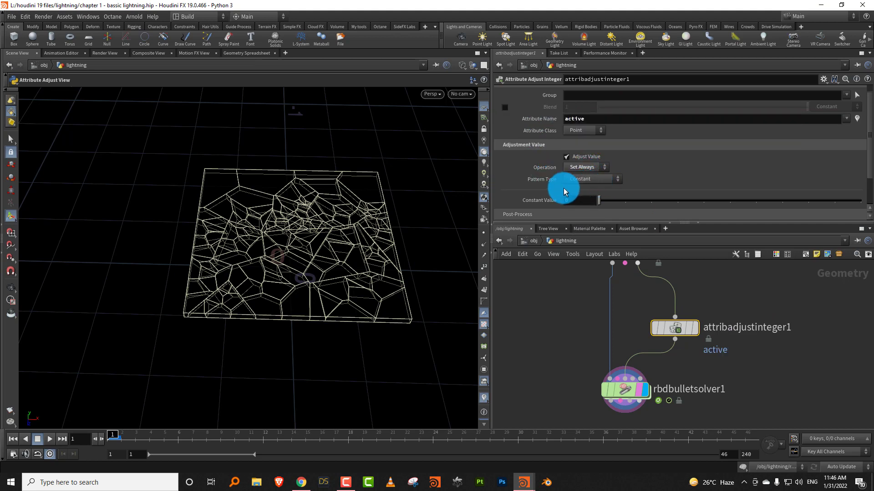
{"action": "left_click", "coordinate": [12, 440]}
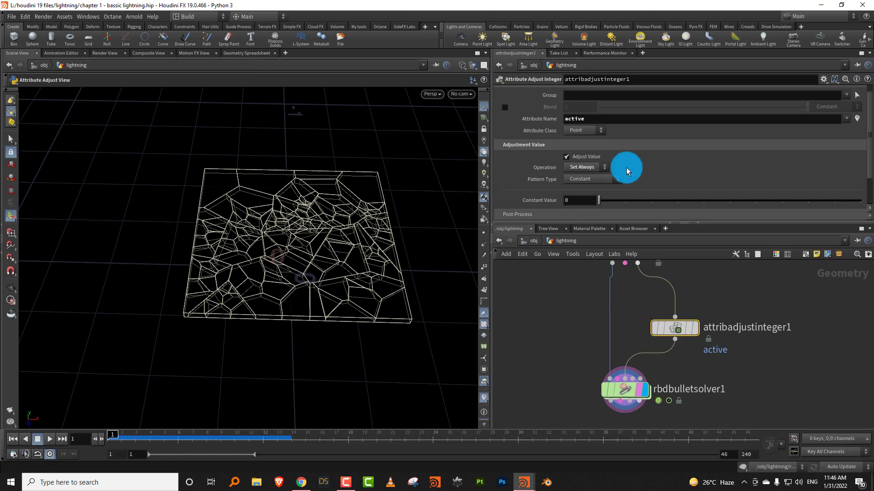
- Set the Pattern Type of attribadjustinteger1 to Noise and bring its range and remap settings into view
{"action": "left_click", "coordinate": [594, 182]}
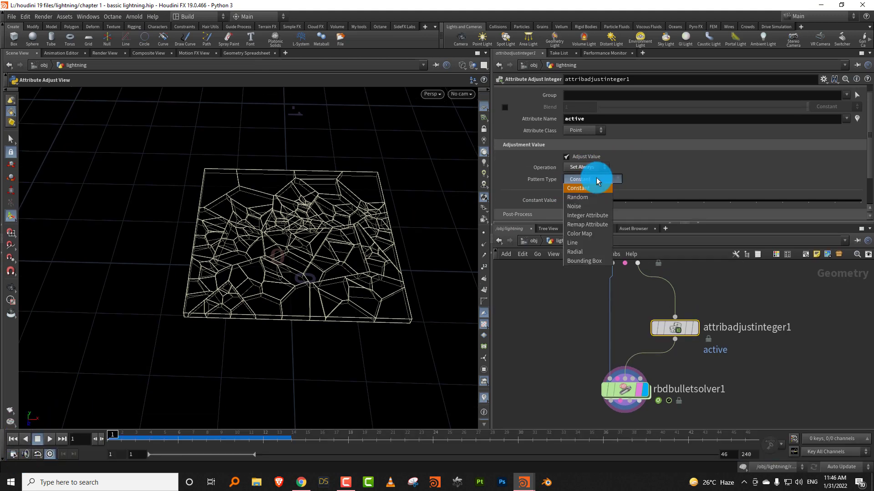
{"action": "left_click", "coordinate": [594, 206]}
{"action": "scroll", "coordinate": [868, 144], "scroll_direction": "down", "scroll_amount": 1}
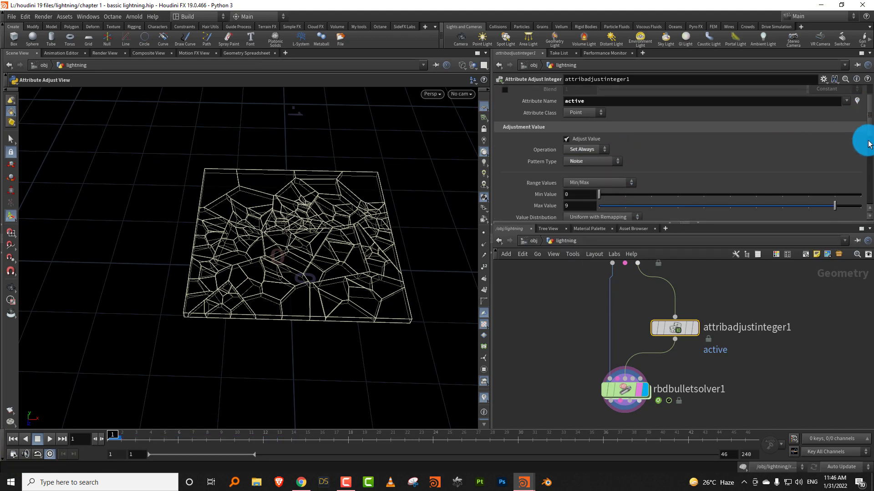
{"action": "scroll", "coordinate": [867, 144], "scroll_direction": "down", "scroll_amount": 3}
- Visualize the active point attribute of attribadjustinteger1 in the viewport and return the display to rbdbulletsolver1
{"action": "mouse_move", "coordinate": [644, 335]}
{"action": "left_mouse_down"}
{"action": "mouse_move", "coordinate": [621, 303]}
{"action": "mouse_move", "coordinate": [446, 204]}
{"action": "left_mouse_up"}
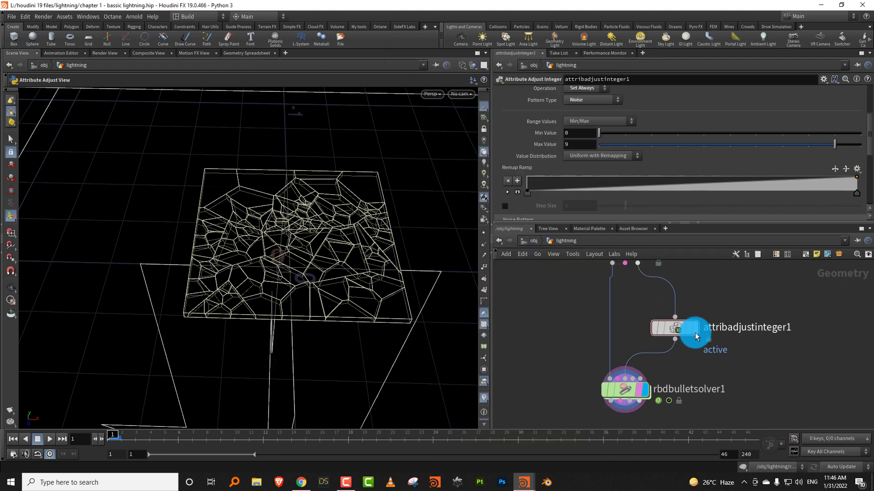
{"action": "left_click_drag", "start_coordinate": [638, 327], "coordinate": [455, 201]}
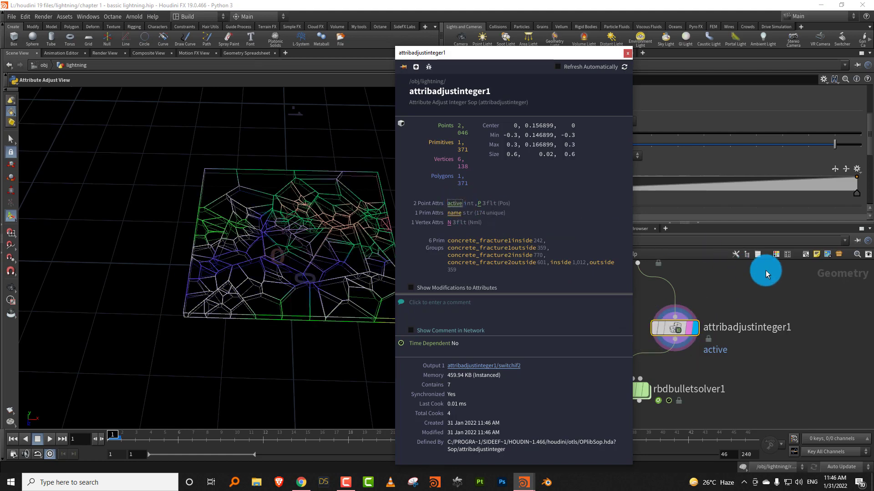
{"action": "left_click", "coordinate": [643, 391]}
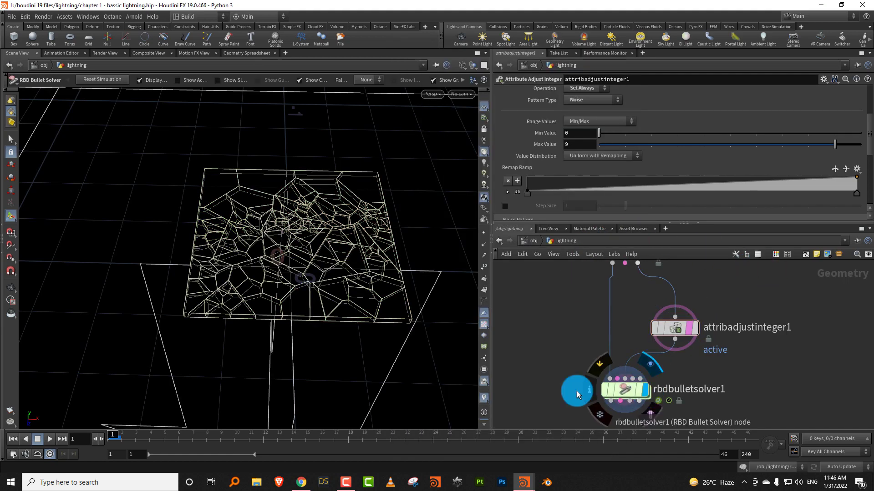
- Play the simulation with the noise-driven active attribute, stop it and rewind to the first frame
{"action": "left_click", "coordinate": [48, 443]}
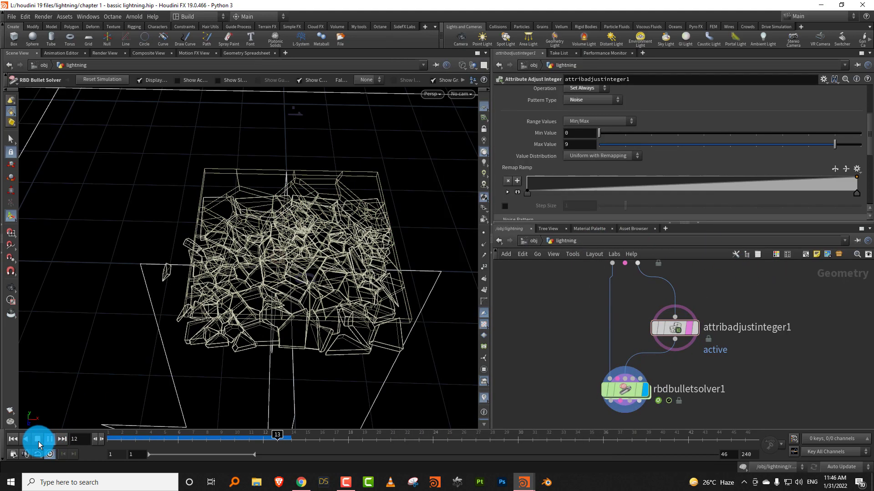
{"action": "left_click", "coordinate": [38, 439]}
{"action": "left_click", "coordinate": [13, 439]}
- Add points to the remap ramp of attribadjustinteger1 for a steep rise past its middle, and set Max Value to 1
{"action": "left_click", "coordinate": [657, 192]}
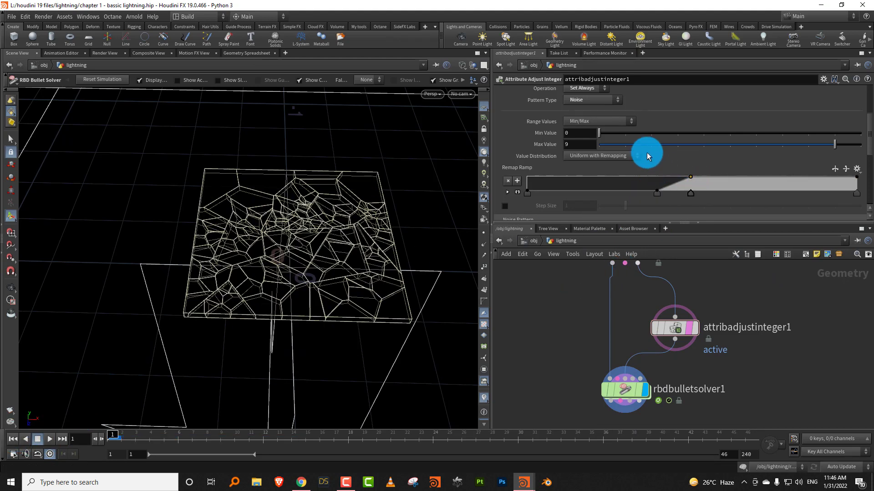
{"action": "left_click", "coordinate": [626, 145]}
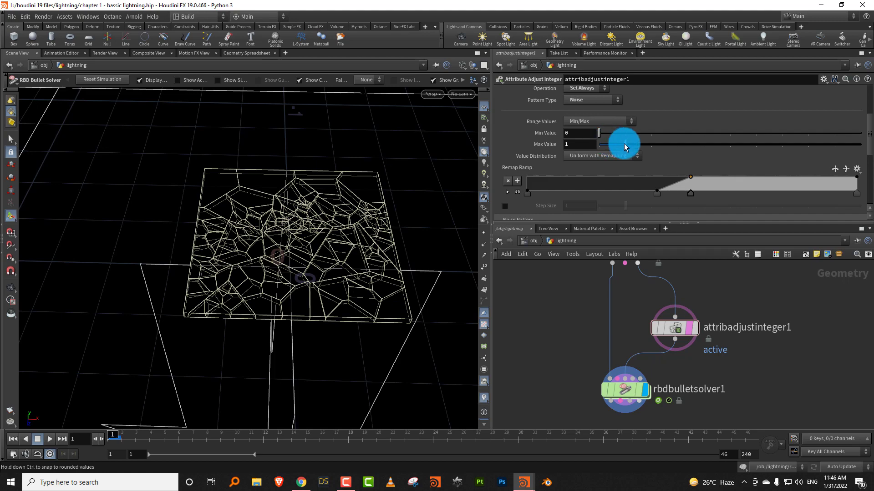
- Play the simulation, examine the falling slab pieces from a lower angle, replay it and rewind to the first frame
{"action": "left_click", "coordinate": [50, 439]}
{"action": "left_click", "coordinate": [638, 397]}
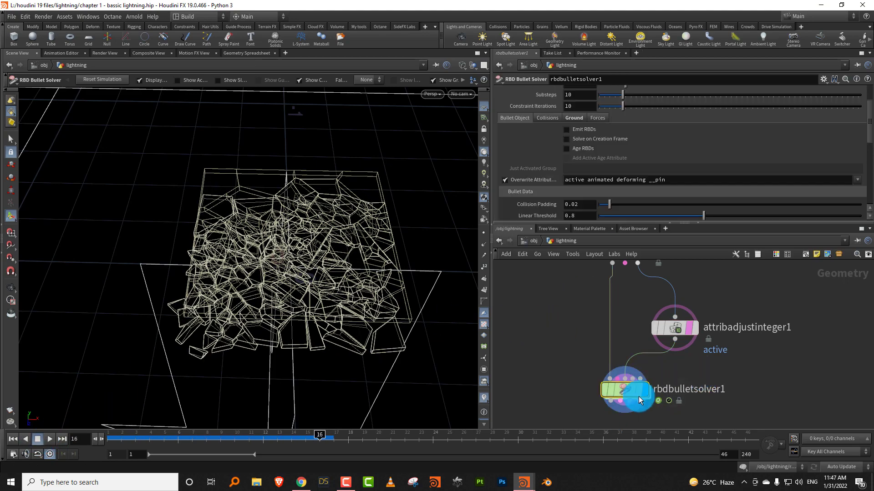
{"action": "key", "text": "Escape"}
{"action": "left_click_drag", "start_coordinate": [327, 241], "coordinate": [298, 237]}
{"action": "key", "text": "Return"}
{"action": "left_click", "coordinate": [127, 436]}
{"action": "left_click", "coordinate": [50, 439]}
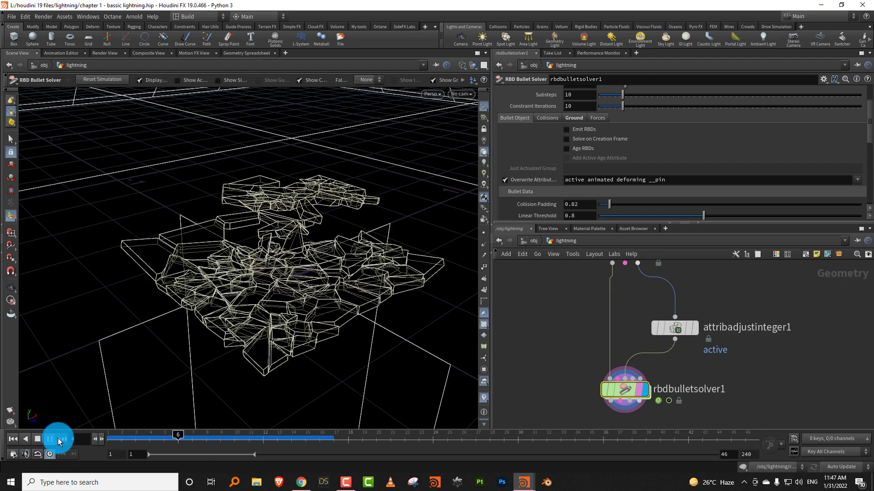
{"action": "left_click", "coordinate": [37, 439]}
{"action": "left_click", "coordinate": [13, 440]}
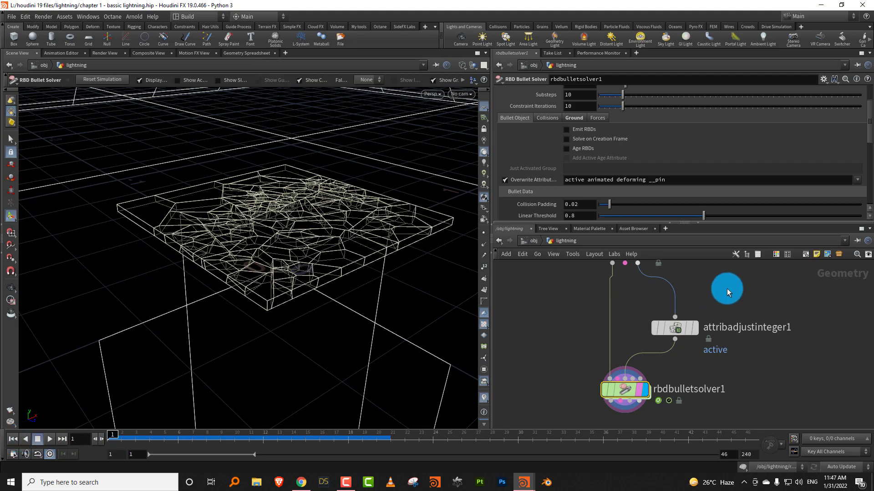
- Switch the Pattern Type of attribadjustinteger1 to Line and set the guide's End Position X to 1
{"action": "left_click", "coordinate": [685, 327]}
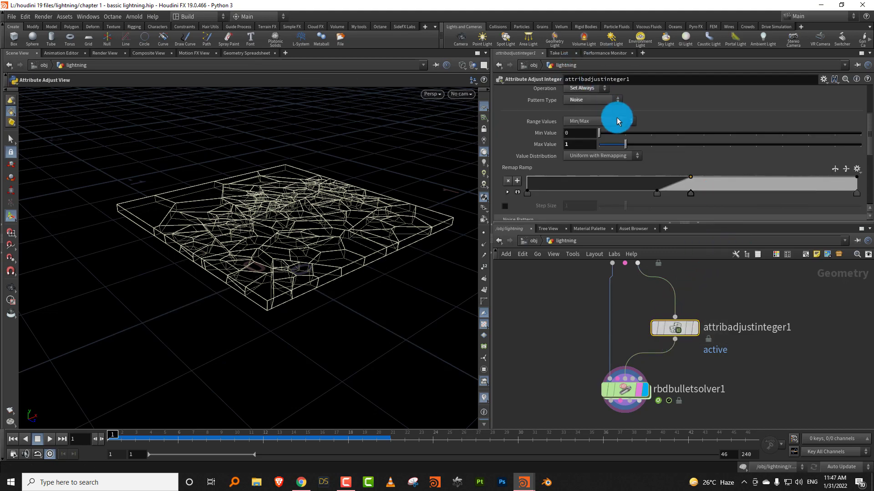
{"action": "left_click", "coordinate": [582, 100]}
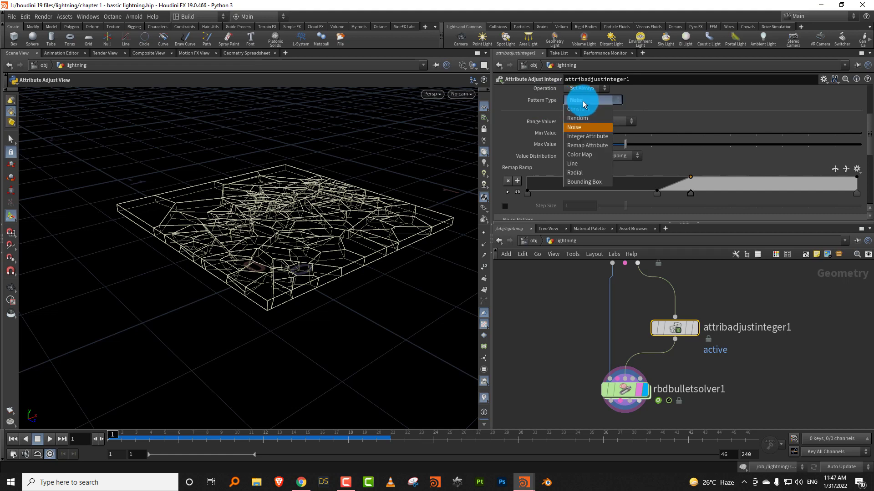
{"action": "left_click", "coordinate": [587, 164]}
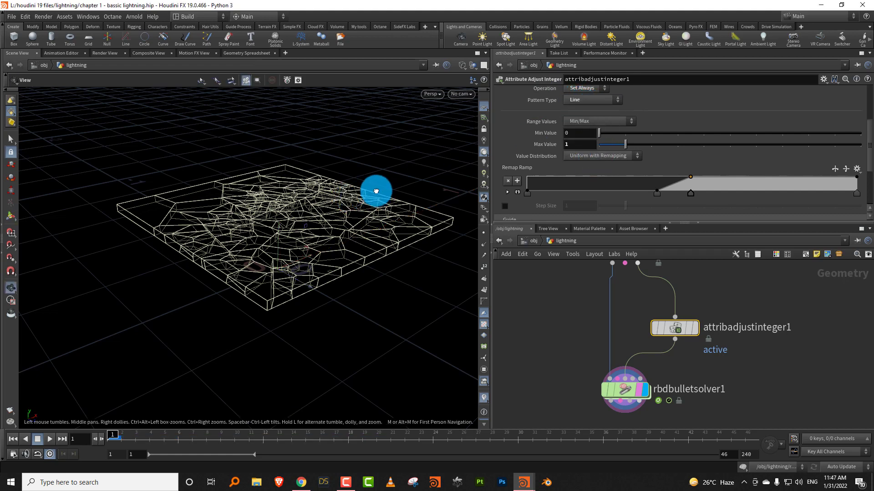
{"action": "scroll", "coordinate": [857, 133], "scroll_direction": "down", "scroll_amount": 4}
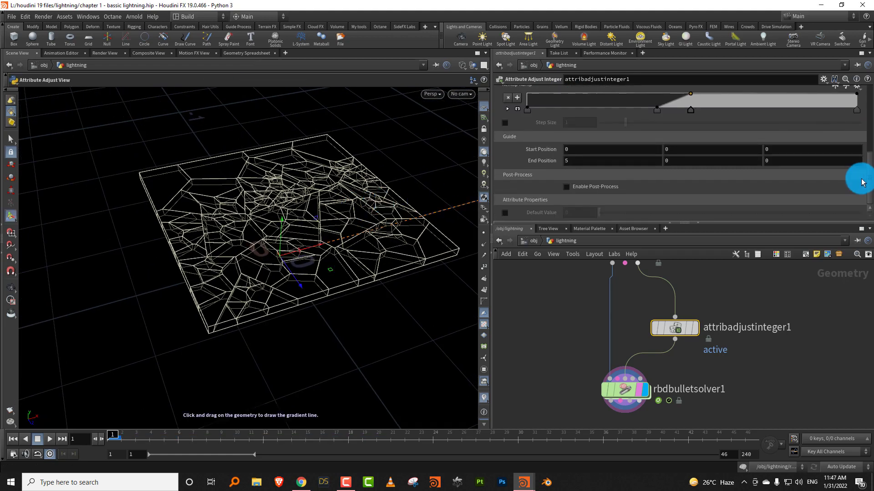
{"action": "left_click", "coordinate": [575, 161]}
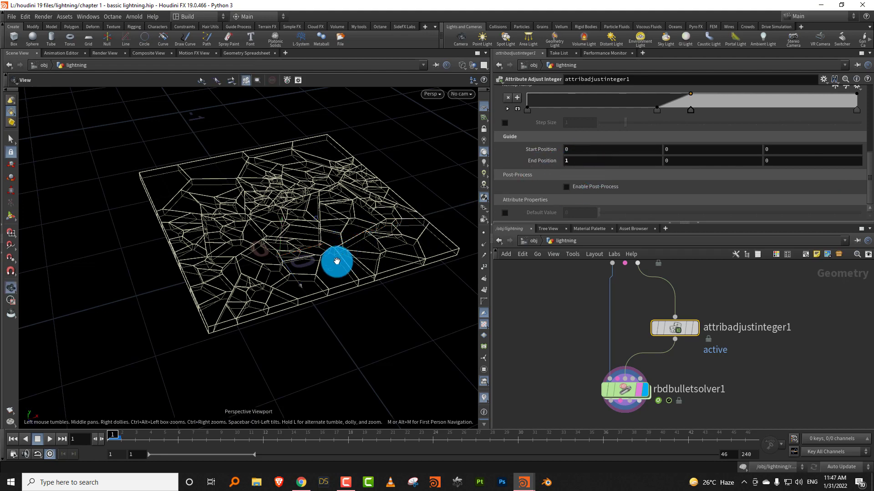
- Shorten the line guide in the top view so its End Position X is about 0.06, within the slab
{"action": "key", "text": "space+2"}
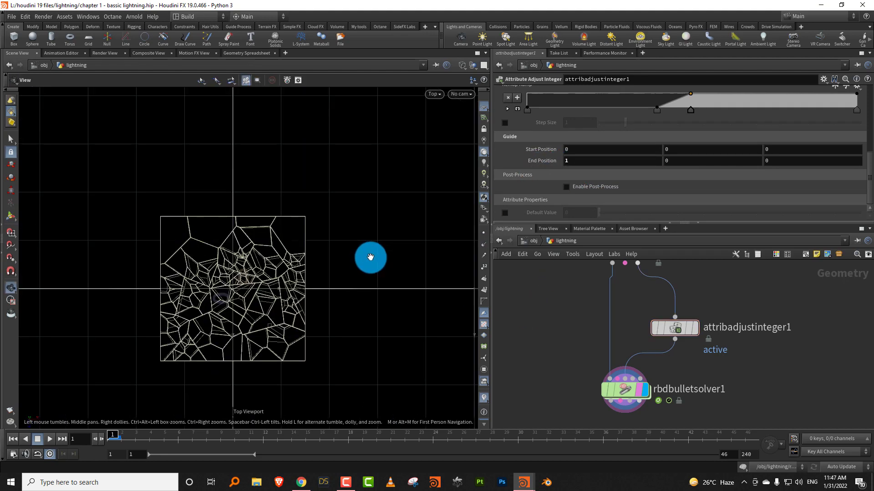
{"action": "scroll", "coordinate": [283, 318], "scroll_direction": "down", "scroll_amount": 3}
{"action": "scroll", "coordinate": [309, 245], "scroll_direction": "up", "scroll_amount": 2}
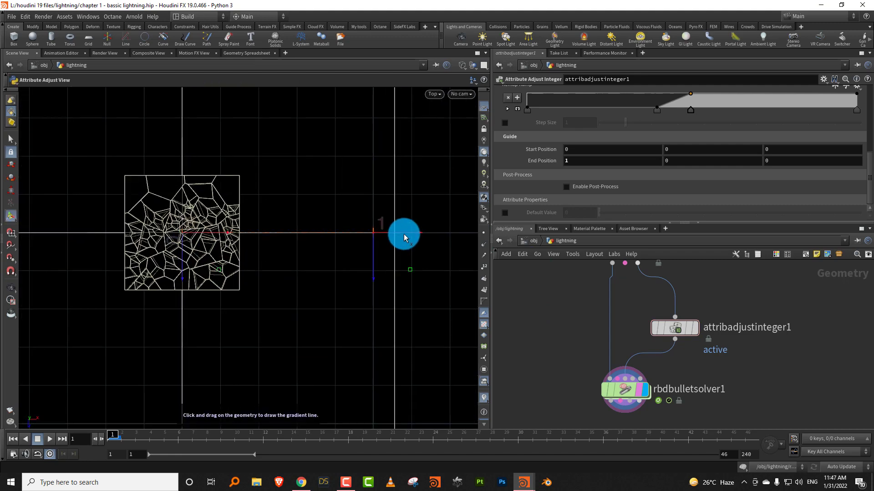
{"action": "left_click_drag", "start_coordinate": [403, 234], "coordinate": [236, 238]}
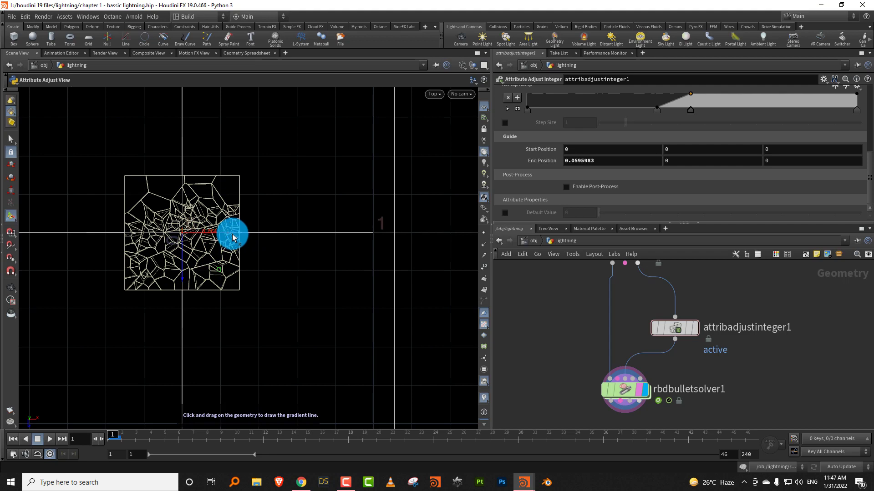
- Play the simulation with the line pattern in the perspective view, replay it and rewind to the first frame
{"action": "key", "text": "space+1"}
{"action": "left_click_drag", "start_coordinate": [316, 256], "coordinate": [113, 354], "text": "alt"}
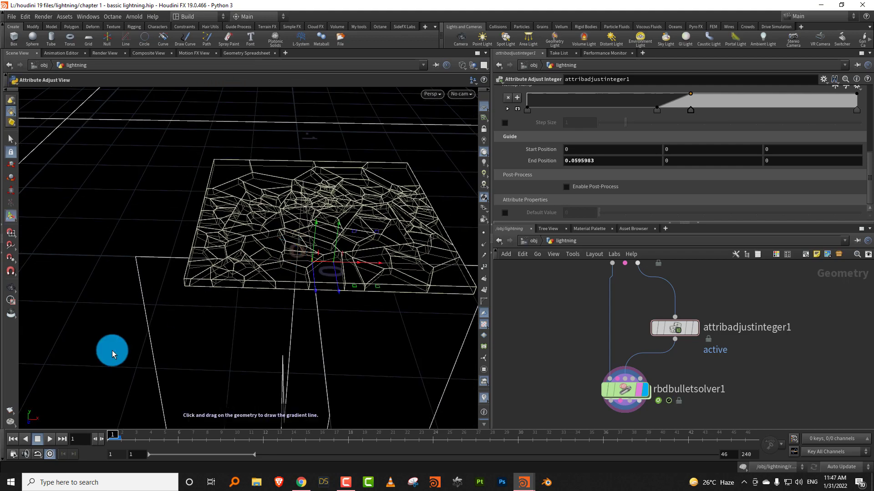
{"action": "left_click", "coordinate": [50, 439]}
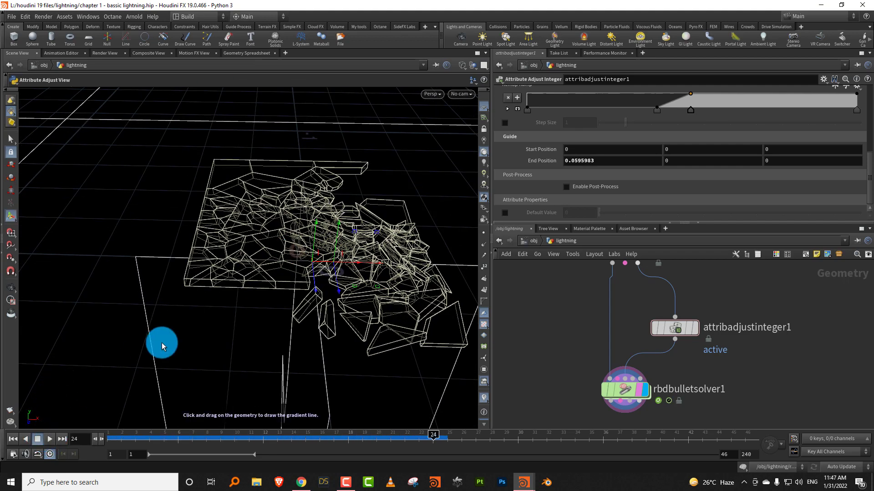
{"action": "left_click", "coordinate": [12, 439]}
{"action": "left_click", "coordinate": [49, 439]}
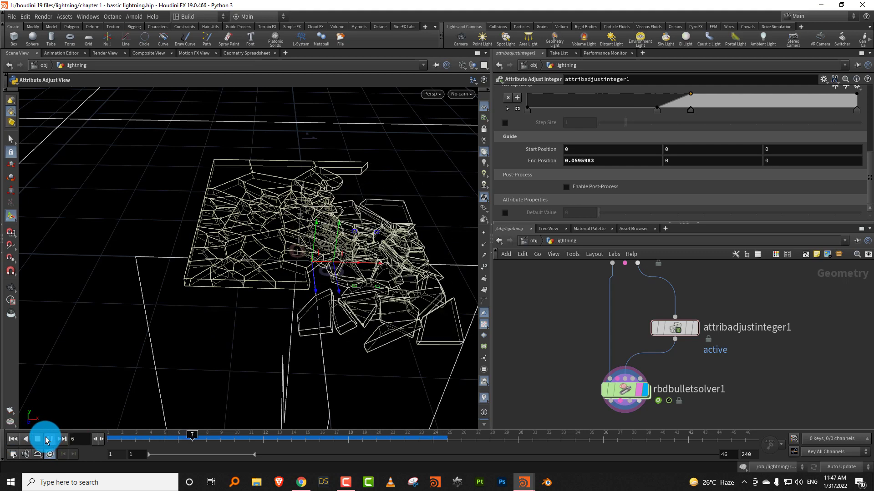
{"action": "left_click", "coordinate": [13, 439]}
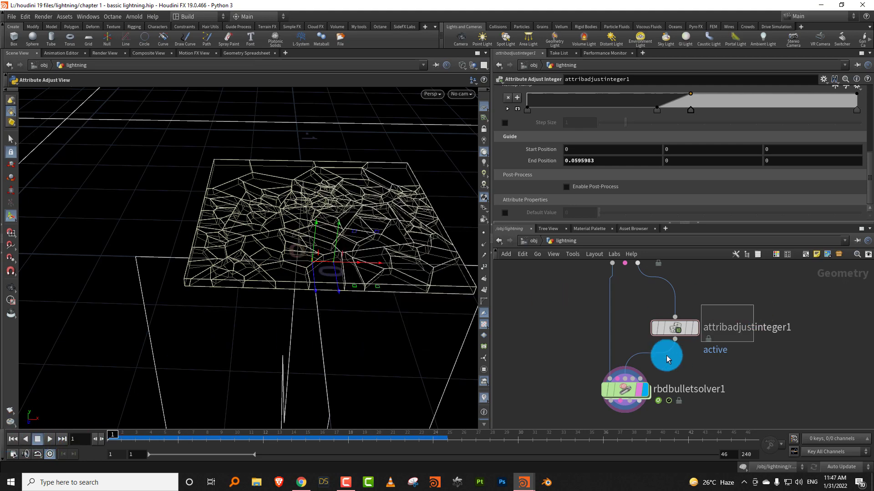
- Set the Translate Y of transform1 to 0 and check the slab's height against the ground grid
{"action": "middle_click_drag", "start_coordinate": [649, 302], "coordinate": [563, 405]}
{"action": "left_click", "coordinate": [630, 326]}
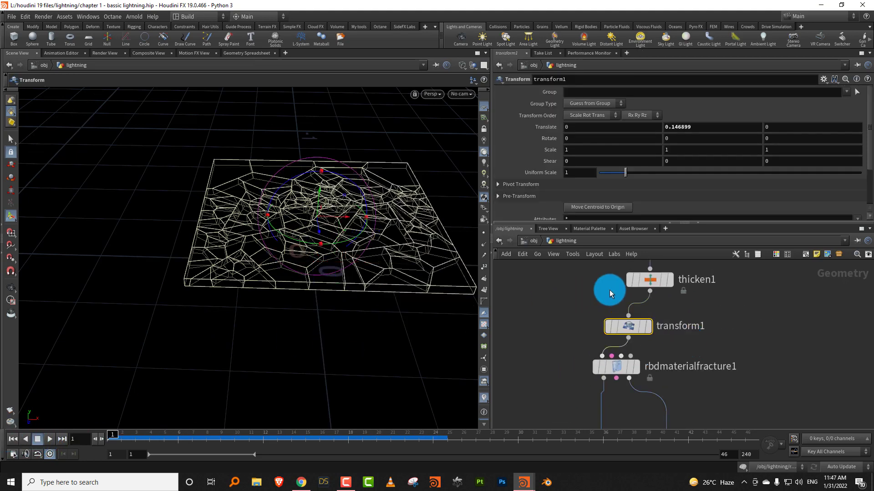
{"action": "mouse_move", "coordinate": [681, 127]}
{"action": "left_mouse_down"}
{"action": "mouse_move", "coordinate": [696, 135]}
{"action": "mouse_move", "coordinate": [638, 135]}
{"action": "mouse_move", "coordinate": [695, 133]}
{"action": "left_mouse_up"}
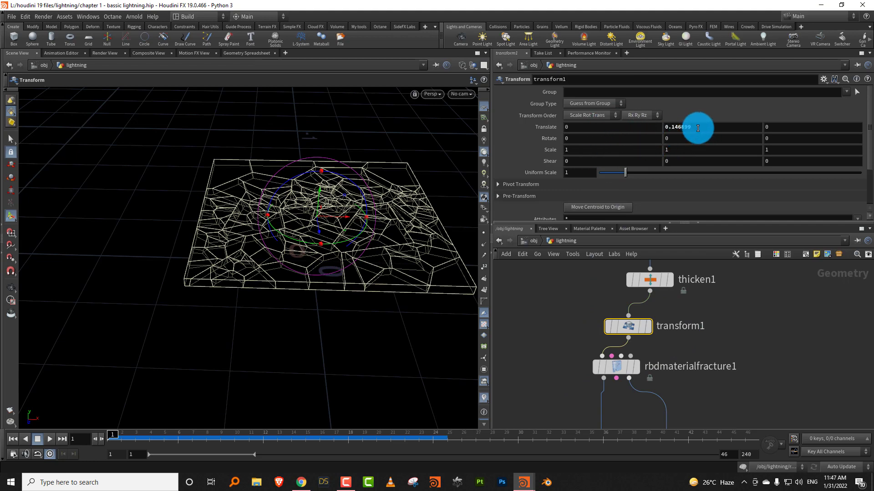
{"action": "left_click", "coordinate": [673, 128]}
{"action": "type", "text": "0"}
{"action": "key", "text": "Return"}
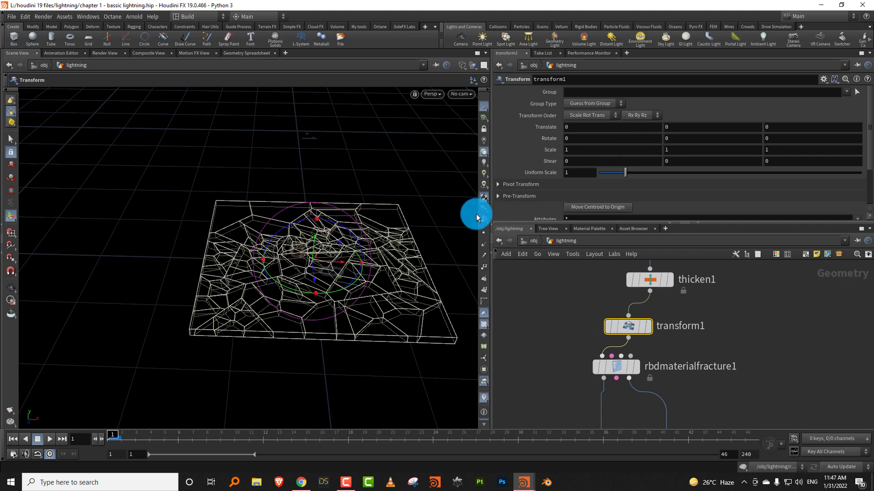
{"action": "key", "text": "Escape"}
{"action": "left_click_drag", "start_coordinate": [360, 263], "coordinate": [387, 217]}
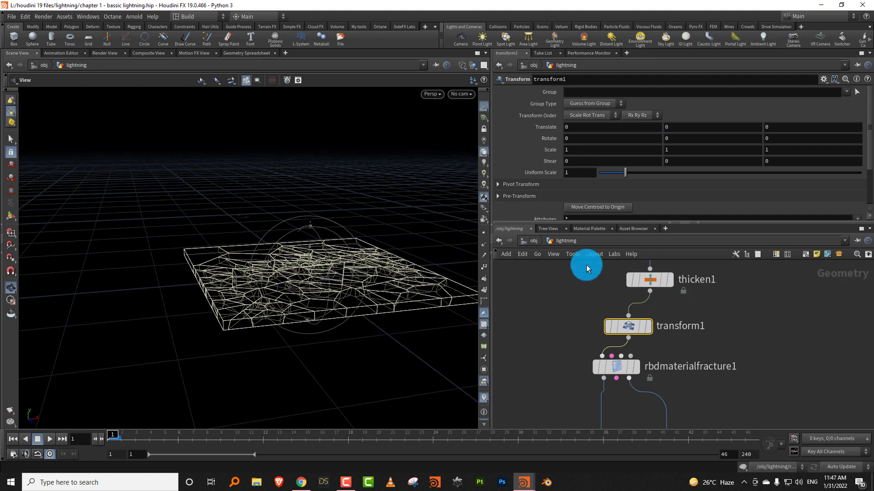
- Change the Pattern Type of attribadjustinteger1 to Radial
{"action": "left_click", "coordinate": [637, 327]}
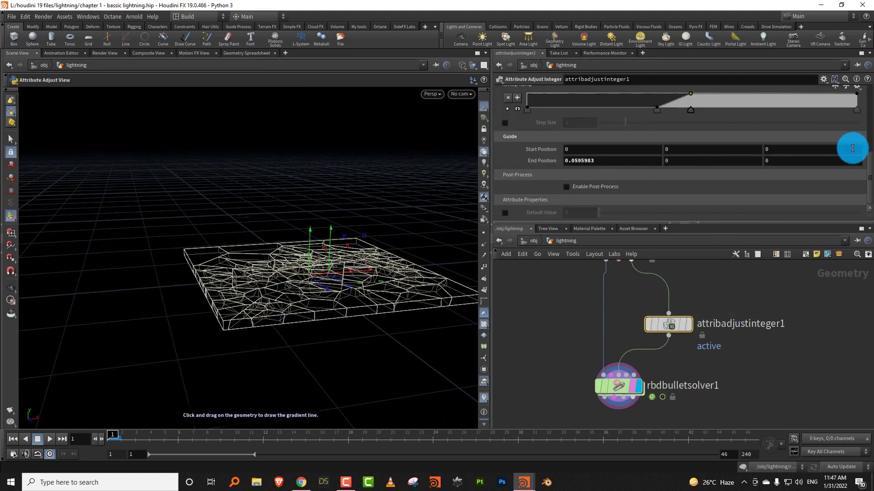
{"action": "scroll", "coordinate": [860, 146], "scroll_direction": "up", "scroll_amount": 4}
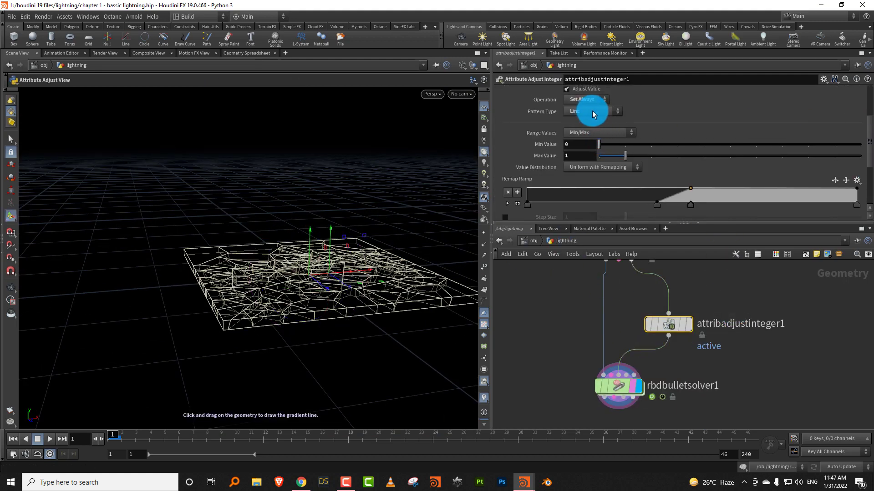
{"action": "left_click", "coordinate": [592, 114]}
{"action": "left_click", "coordinate": [585, 140]}
{"action": "left_click_drag", "start_coordinate": [314, 300], "coordinate": [433, 250]}
- Try a Translate Y of 0.1 on transform1, and settle on 0.02
{"action": "middle_click_drag", "start_coordinate": [610, 313], "coordinate": [620, 346]}
{"action": "left_click", "coordinate": [566, 317]}
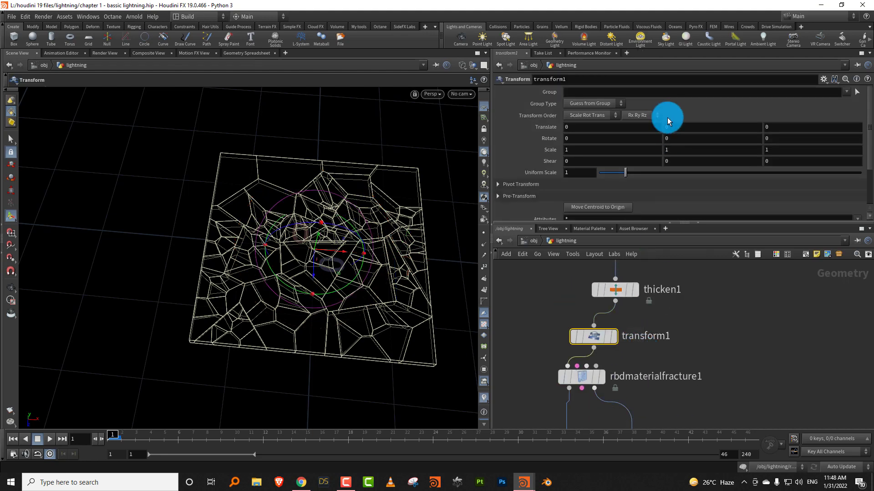
{"action": "left_click", "coordinate": [667, 127]}
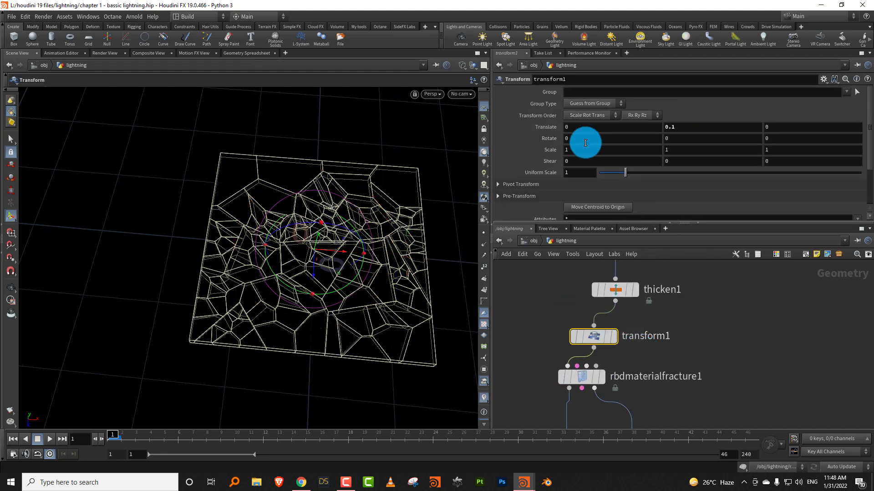
{"action": "key", "text": "Return"}
{"action": "left_click", "coordinate": [763, 302]}
{"action": "left_click", "coordinate": [672, 124]}
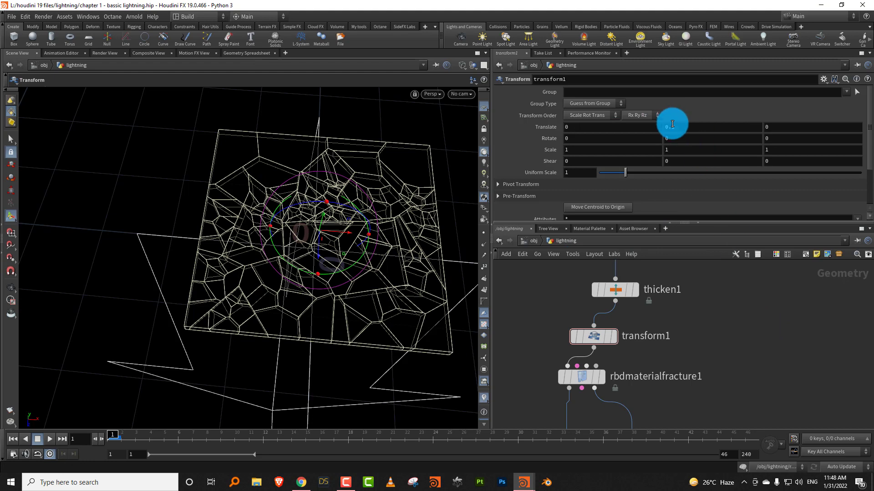
{"action": "key", "text": "Return"}
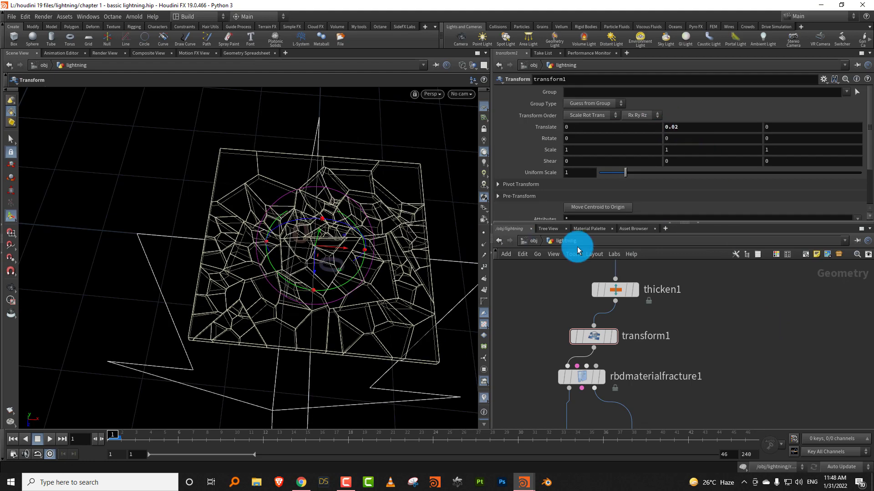
- Play the simulation with the radial pattern, rewind it, and examine the slab up close and across the first frames
{"action": "left_click_drag", "start_coordinate": [370, 273], "coordinate": [237, 213], "text": "alt"}
{"action": "left_click", "coordinate": [50, 440]}
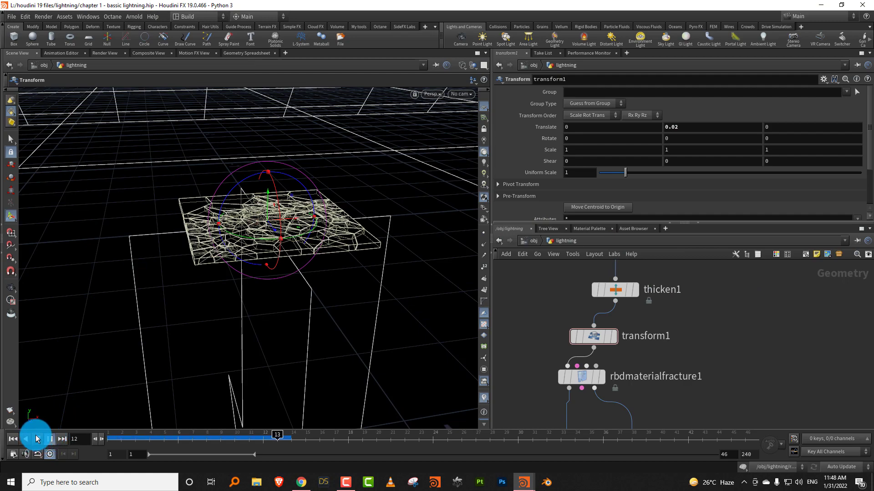
{"action": "left_click", "coordinate": [22, 439]}
{"action": "key", "text": "Escape"}
{"action": "right_click_drag", "start_coordinate": [335, 247], "coordinate": [166, 403]}
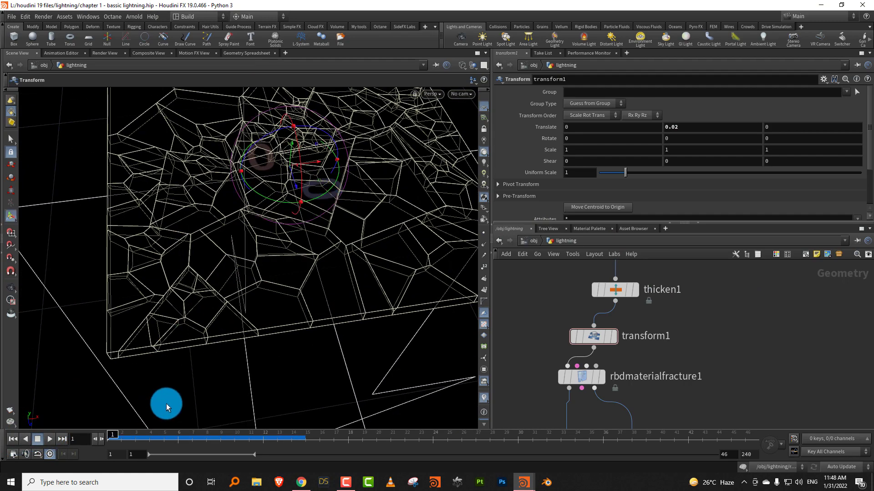
{"action": "left_click_drag", "start_coordinate": [289, 253], "coordinate": [248, 296]}
{"action": "key", "text": "Return"}
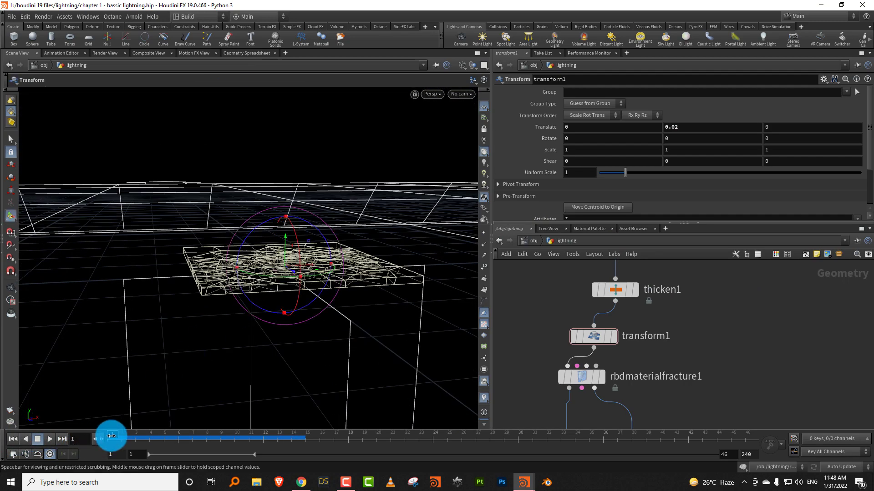
{"action": "mouse_move", "coordinate": [111, 433]}
{"action": "left_mouse_down"}
{"action": "mouse_move", "coordinate": [137, 436]}
{"action": "mouse_move", "coordinate": [97, 441]}
{"action": "left_mouse_up"}
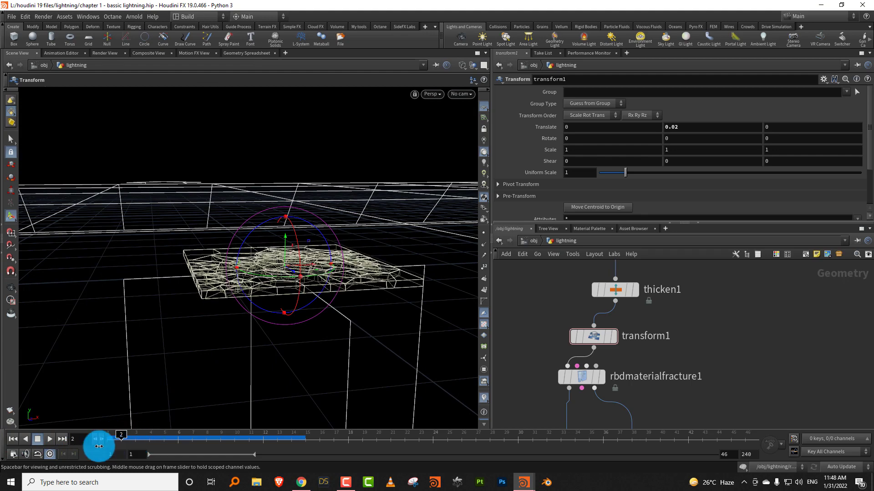
- Invert the radial activation of attribadjustinteger1 by setting Min Value to 1 and Max Value to 0, and nudge the lower middle ramp point
{"action": "left_click", "coordinate": [637, 347]}
{"action": "key", "text": "Down"}
{"action": "key", "text": "Down"}
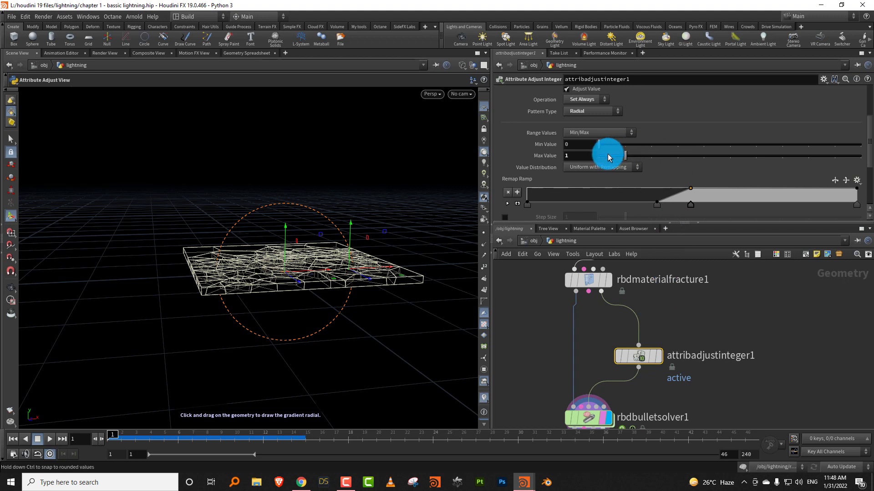
{"action": "middle_click_drag", "start_coordinate": [566, 144], "coordinate": [626, 148]}
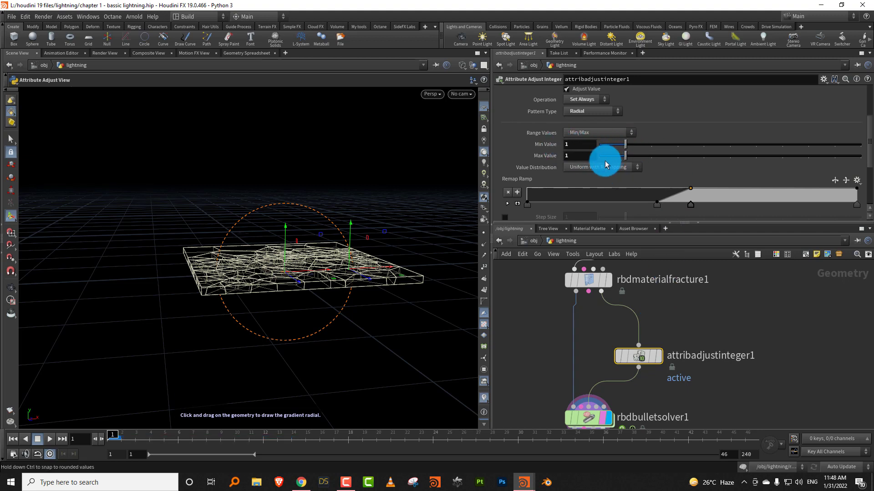
{"action": "left_click_drag", "start_coordinate": [605, 166], "coordinate": [581, 161]}
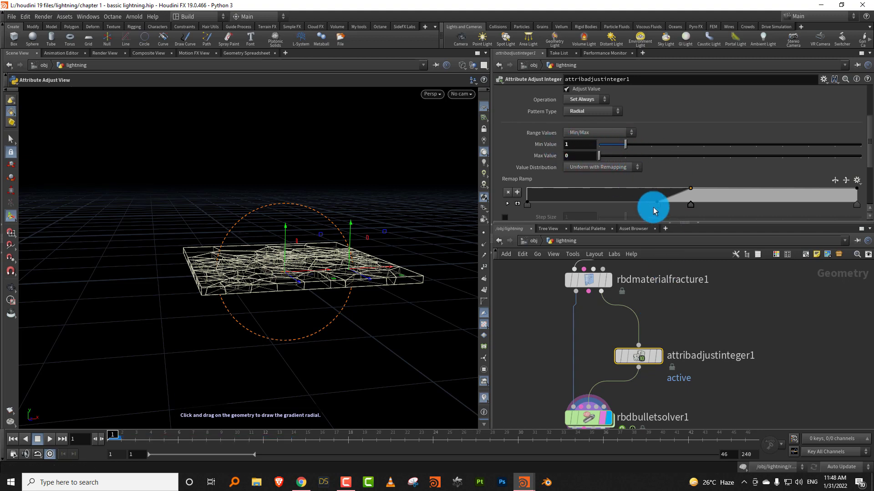
{"action": "left_click", "coordinate": [513, 312]}
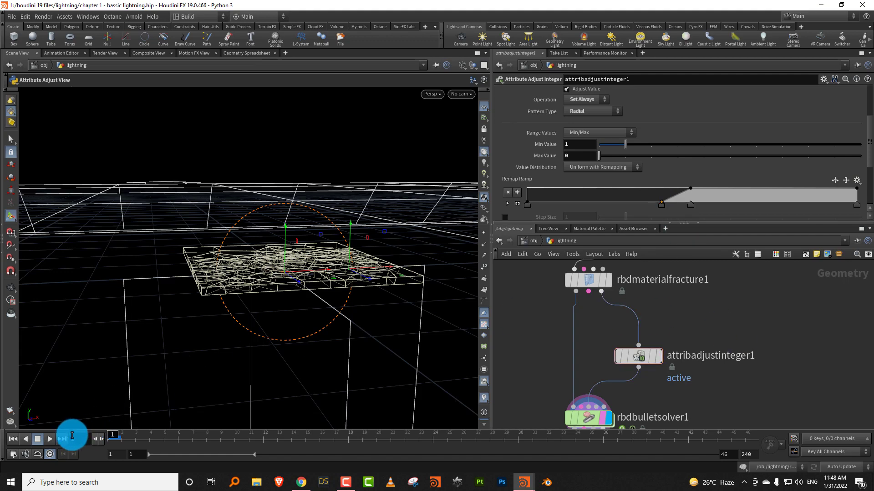
- Play the simulation with the inverted radial pattern, return to the first frame and examine the slab from above
{"action": "key", "text": "Escape"}
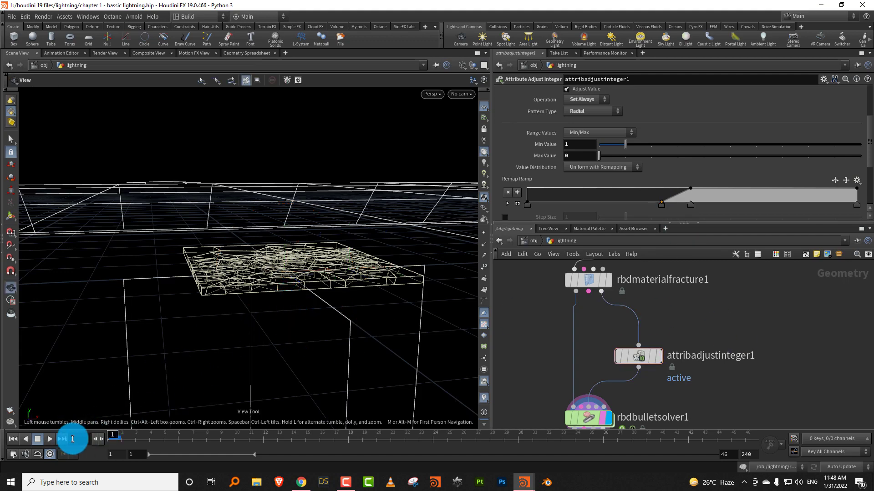
{"action": "left_click", "coordinate": [48, 439]}
{"action": "left_click", "coordinate": [38, 439]}
{"action": "left_click_drag", "start_coordinate": [328, 287], "coordinate": [100, 440]}
{"action": "middle_click_drag", "start_coordinate": [693, 332], "coordinate": [691, 349]}
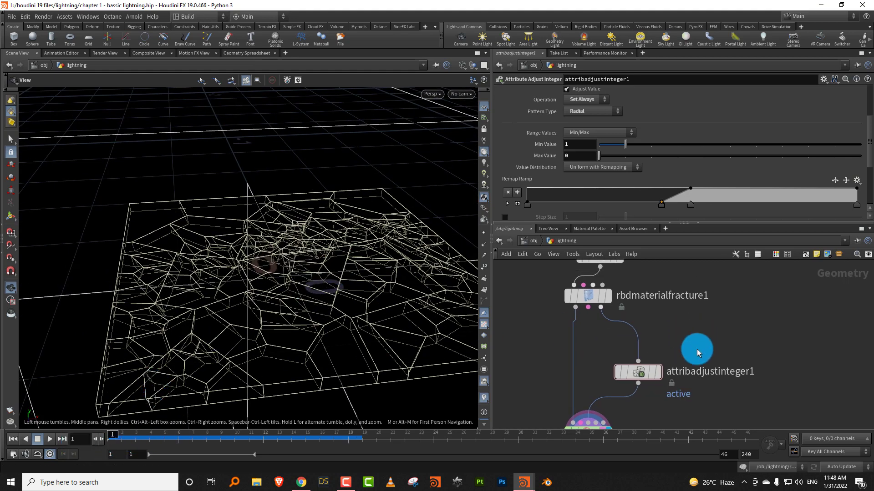
{"action": "left_click_drag", "start_coordinate": [364, 255], "coordinate": [328, 260]}
- Remove the middle points of the remap ramp to leave a straight rise, test-play the simulation and rewind it
{"action": "key", "text": "Return"}
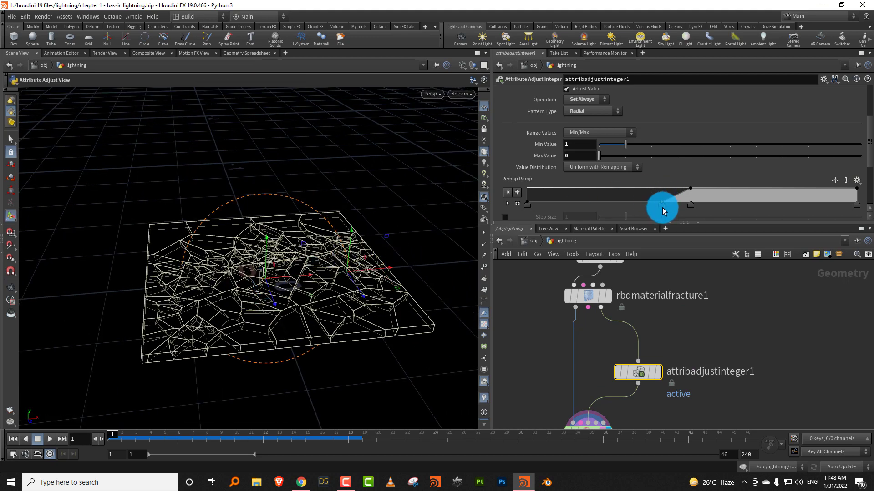
{"action": "left_click_drag", "start_coordinate": [662, 211], "coordinate": [687, 212]}
{"action": "left_click", "coordinate": [325, 321]}
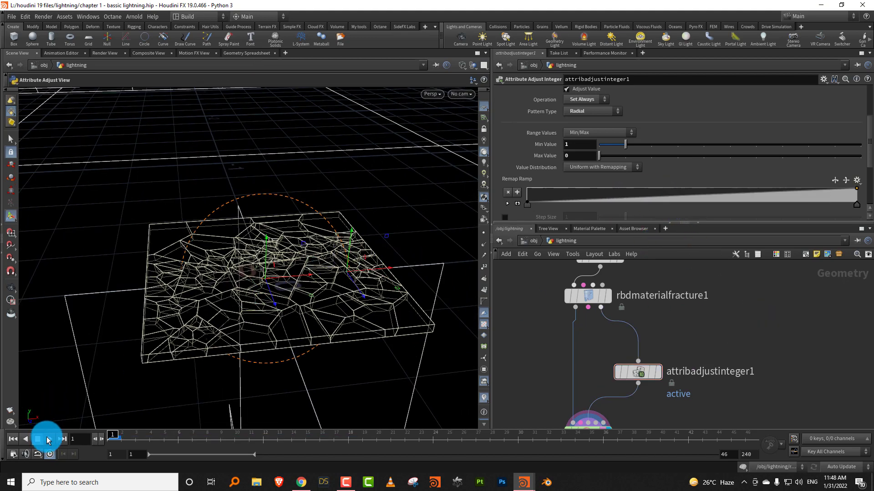
{"action": "left_click", "coordinate": [48, 439]}
{"action": "left_click", "coordinate": [29, 442]}
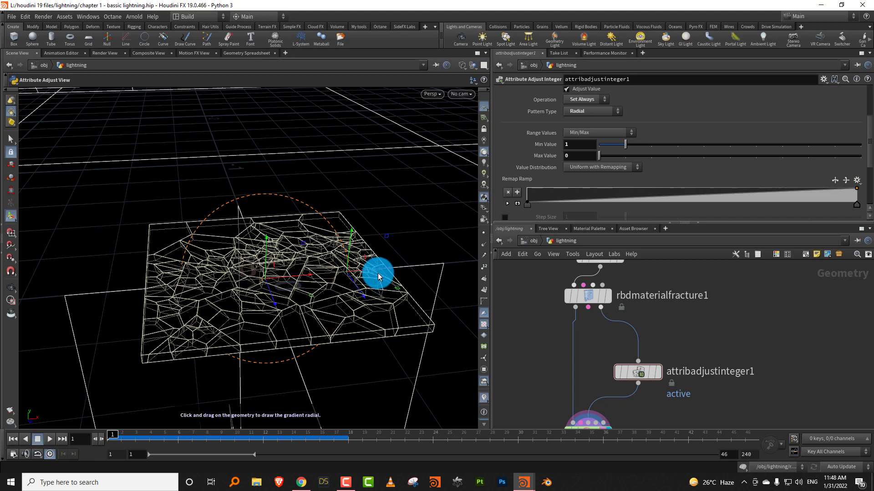
- Enlarge the radial gradient of attribadjustinteger1 so its circle reaches beyond most of the slab, test-play the simulation and rewind it
{"action": "left_click_drag", "start_coordinate": [383, 273], "coordinate": [405, 264]}
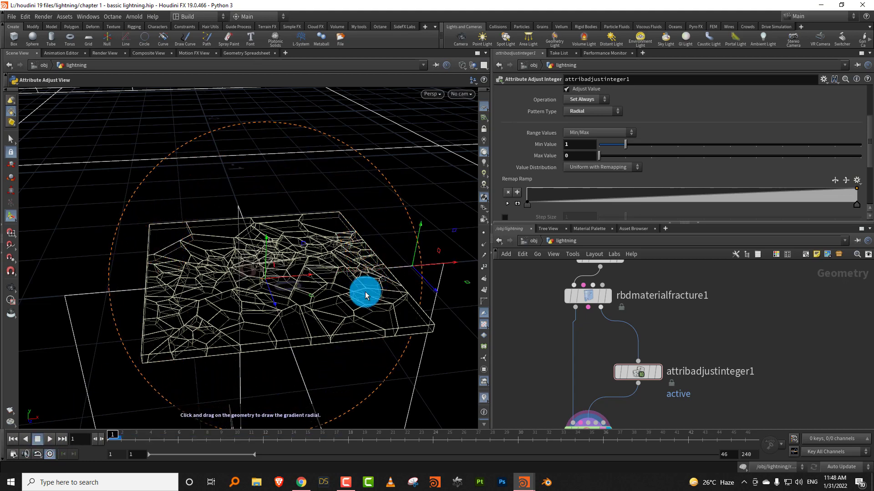
{"action": "left_click", "coordinate": [49, 439]}
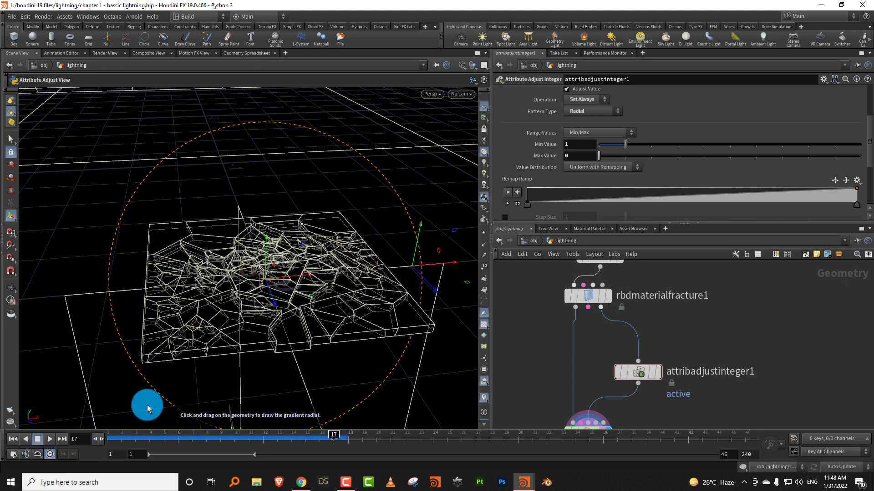
{"action": "left_click", "coordinate": [102, 428]}
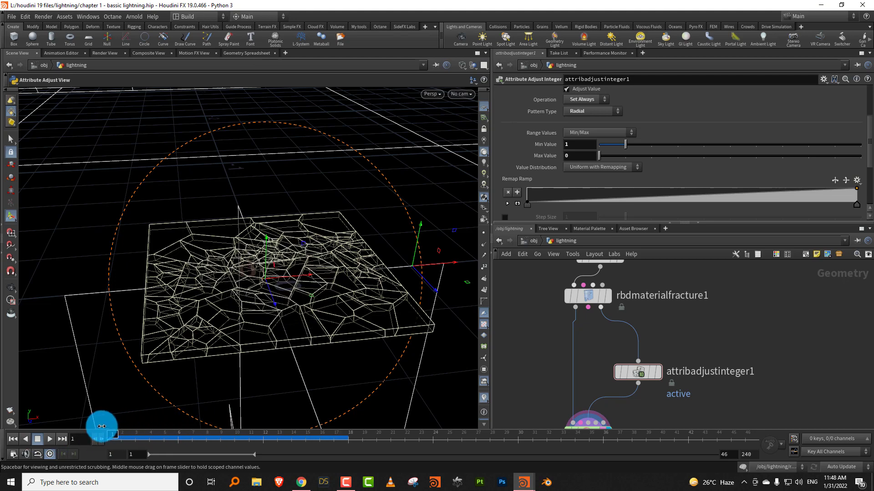
{"action": "left_click_drag", "start_coordinate": [101, 427], "coordinate": [82, 437]}
- Check the translate values of transform1, test-play the first frames and view the slab from another angle
{"action": "middle_click_drag", "start_coordinate": [722, 309], "coordinate": [730, 334]}
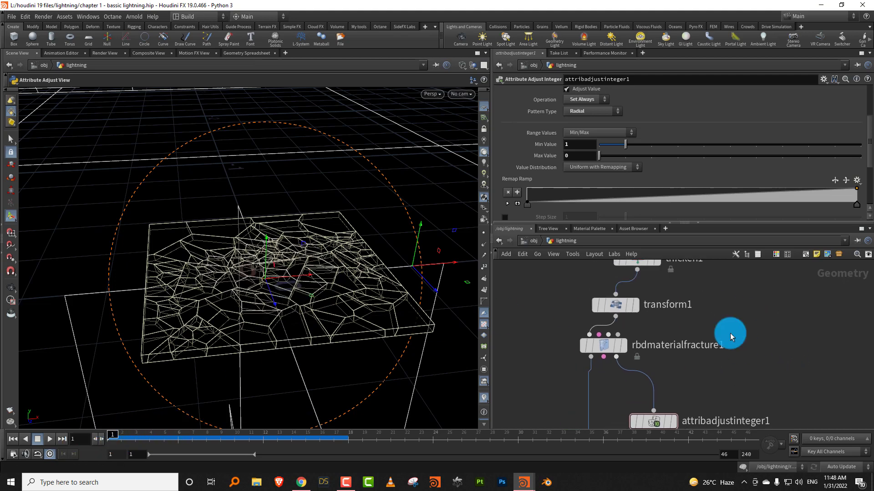
{"action": "left_click_drag", "start_coordinate": [576, 288], "coordinate": [577, 290]}
{"action": "left_click_drag", "start_coordinate": [693, 127], "coordinate": [616, 141]}
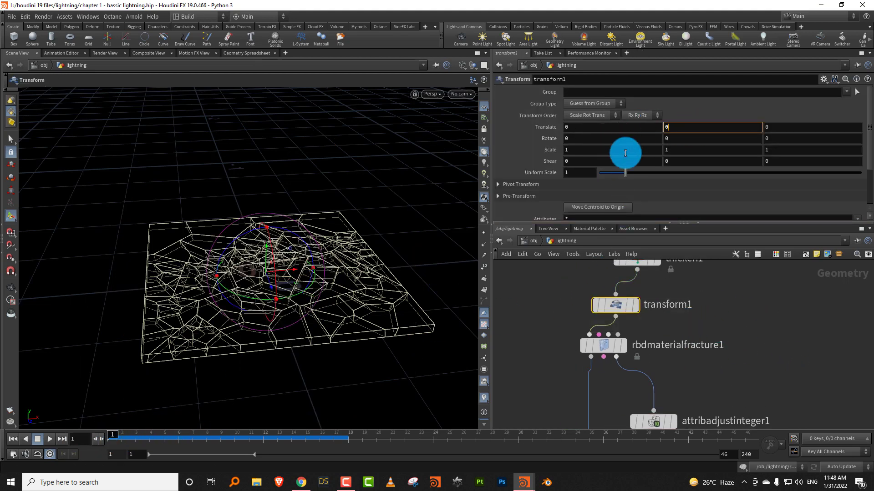
{"action": "left_click", "coordinate": [740, 304]}
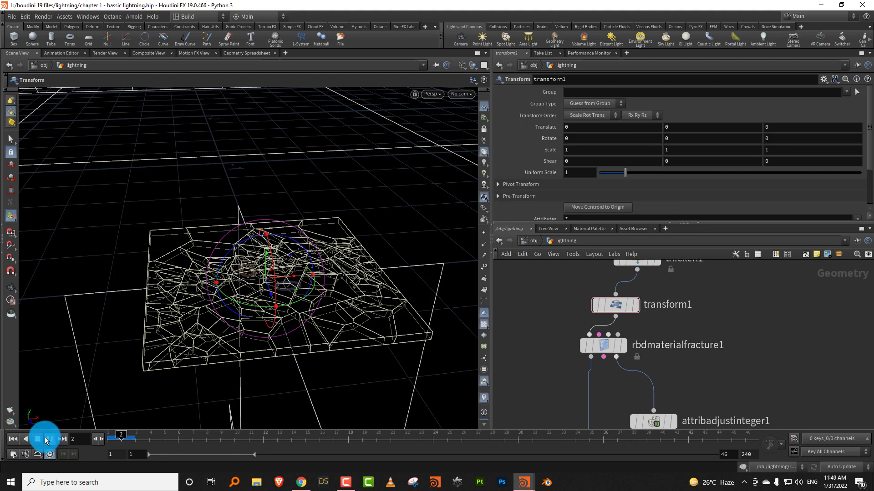
{"action": "left_click_drag", "start_coordinate": [331, 296], "coordinate": [370, 276], "text": "alt"}
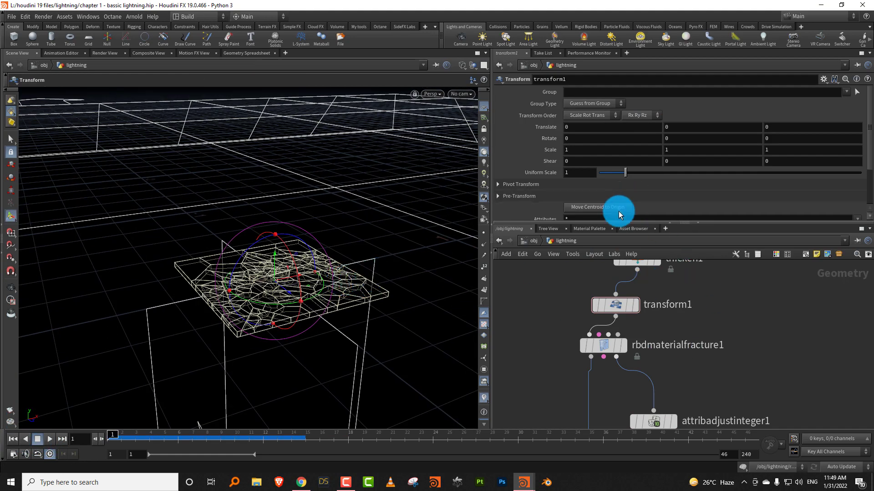
- Line up grid1, reverse1, thicken1 and transform1 in a straight column and shift them up above rbdmaterialfracture1
{"action": "left_click_drag", "start_coordinate": [621, 222], "coordinate": [624, 147]}
{"action": "scroll", "coordinate": [721, 254], "scroll_direction": "down", "scroll_amount": 5}
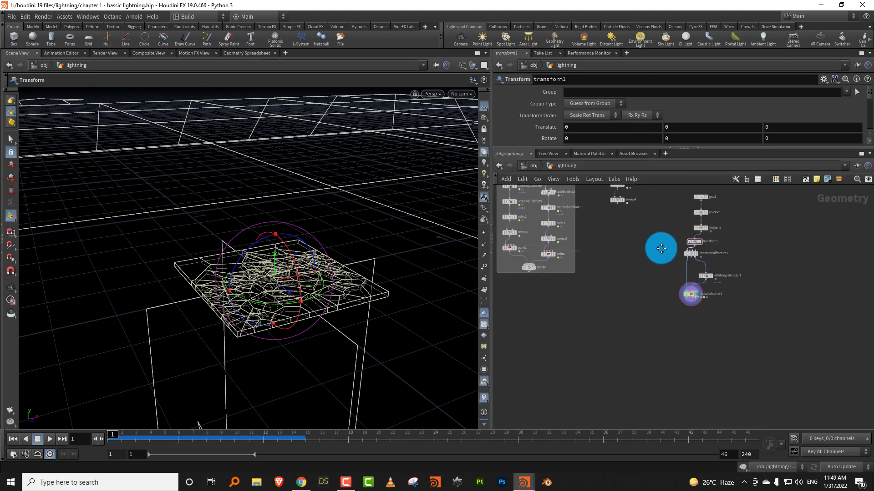
{"action": "scroll", "coordinate": [624, 279], "scroll_direction": "up", "scroll_amount": 4}
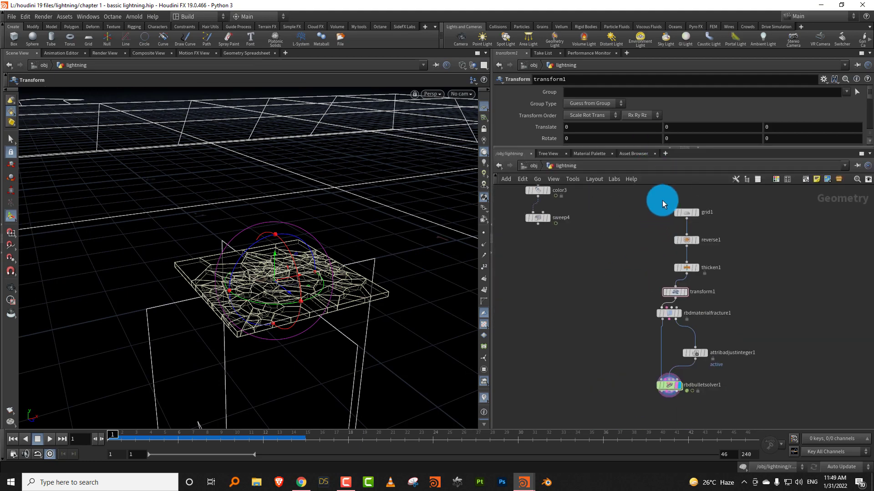
{"action": "left_click_drag", "start_coordinate": [709, 296], "coordinate": [709, 288]}
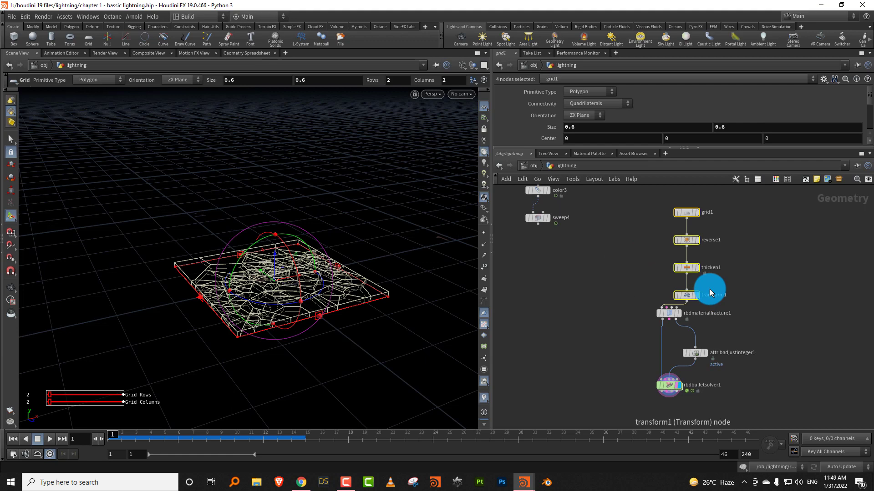
{"action": "key", "text": "l"}
{"action": "left_click", "coordinate": [738, 293]}
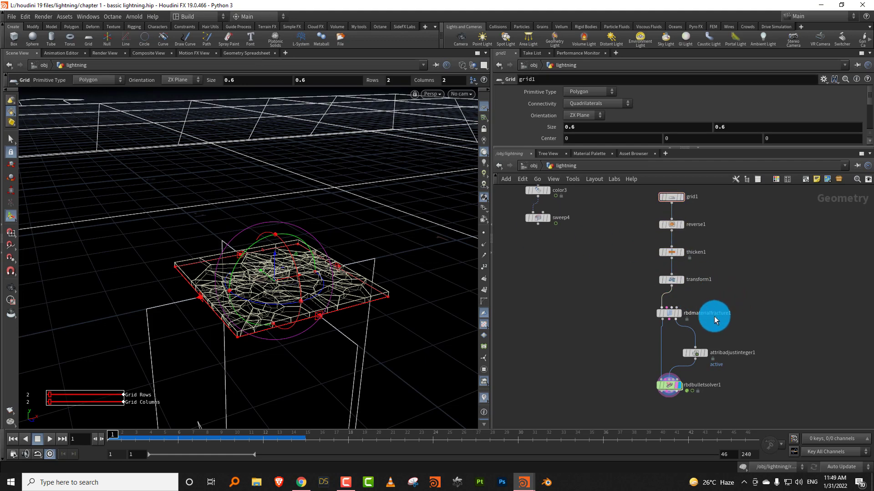
- Add a Null node fed by sweep4 and name it OUT_collide
{"action": "key", "text": "Escape"}
{"action": "left_click_drag", "start_coordinate": [344, 297], "coordinate": [351, 277]}
{"action": "middle_click_drag", "start_coordinate": [593, 327], "coordinate": [585, 306]}
{"action": "key", "text": "Tab"}
{"action": "type", "text": "nul"}
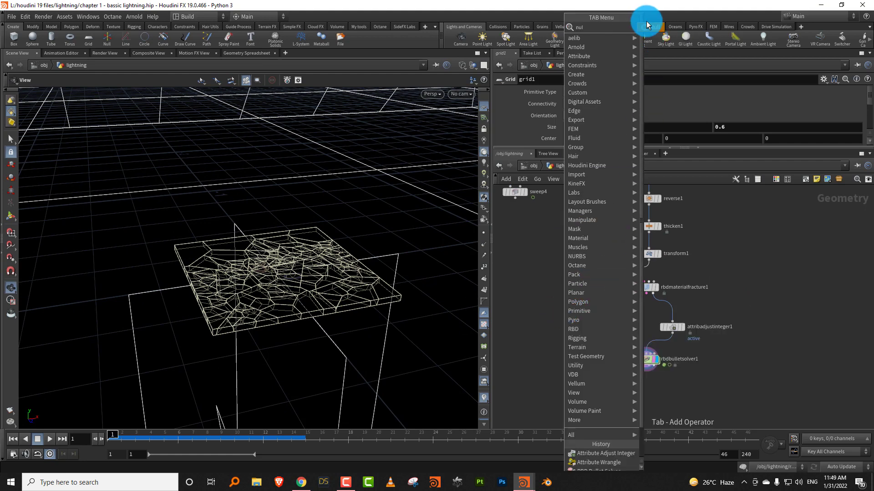
{"action": "key", "text": "Return"}
{"action": "left_click", "coordinate": [565, 273]}
{"action": "left_click_drag", "start_coordinate": [516, 198], "coordinate": [563, 272]}
{"action": "type", "text": "OUT_coli"}
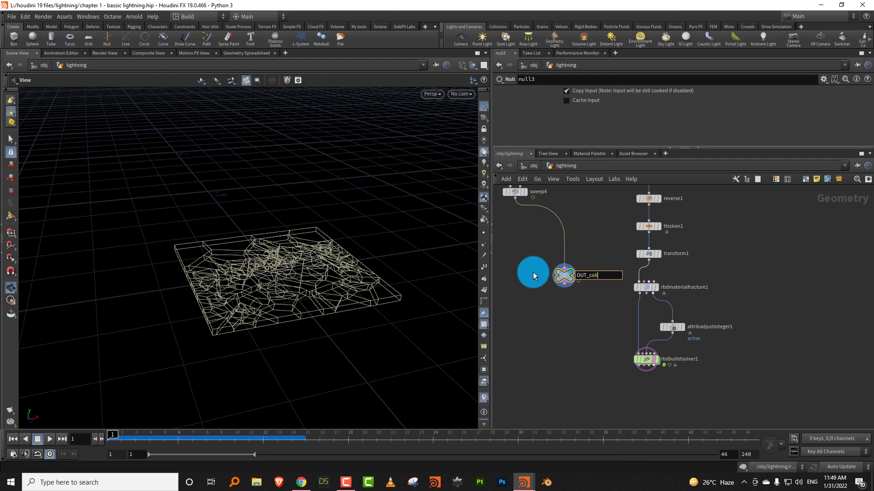
{"action": "type", "text": "ide"}
{"action": "key", "text": "Return"}
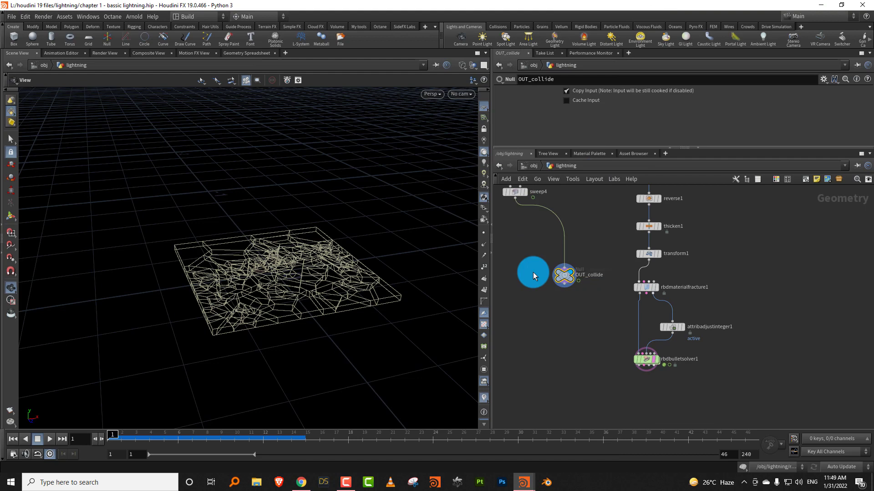
- Connect OUT_collide to the Collision Geometry input of rbdbulletsolver1 and select the solver
{"action": "scroll", "coordinate": [557, 337], "scroll_direction": "up", "scroll_amount": 5}
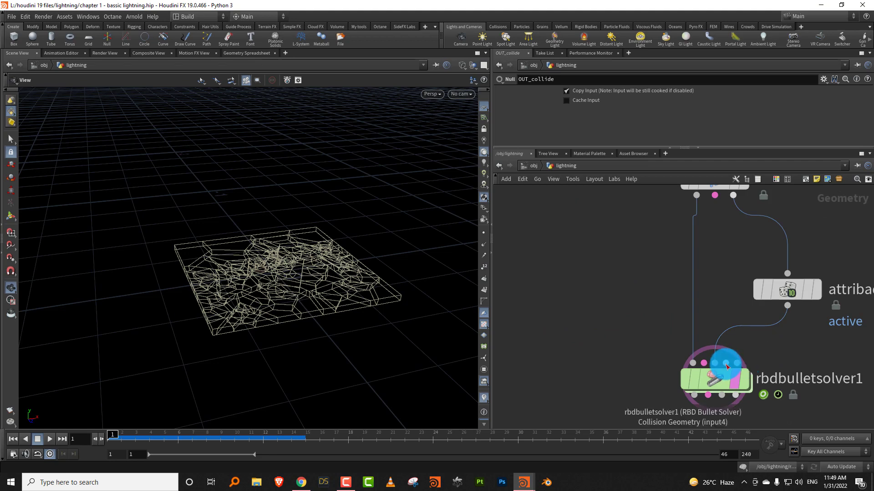
{"action": "left_click_drag", "start_coordinate": [727, 367], "coordinate": [564, 258]}
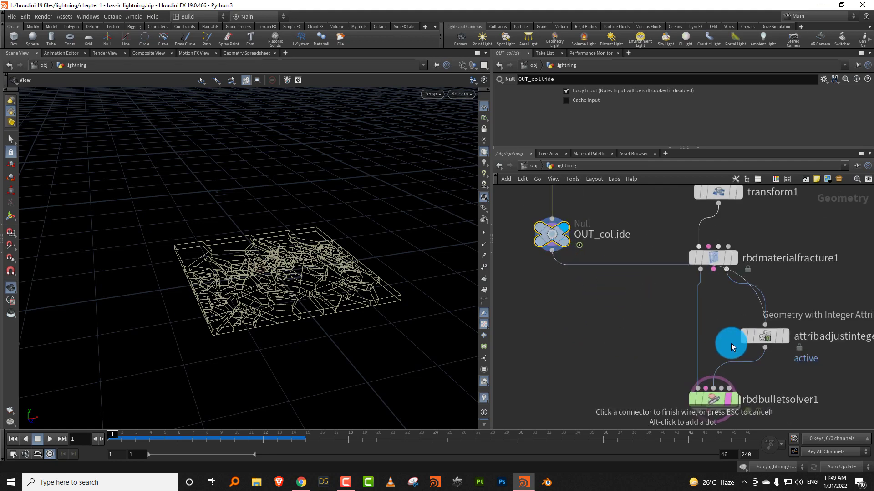
{"action": "left_click", "coordinate": [735, 402]}
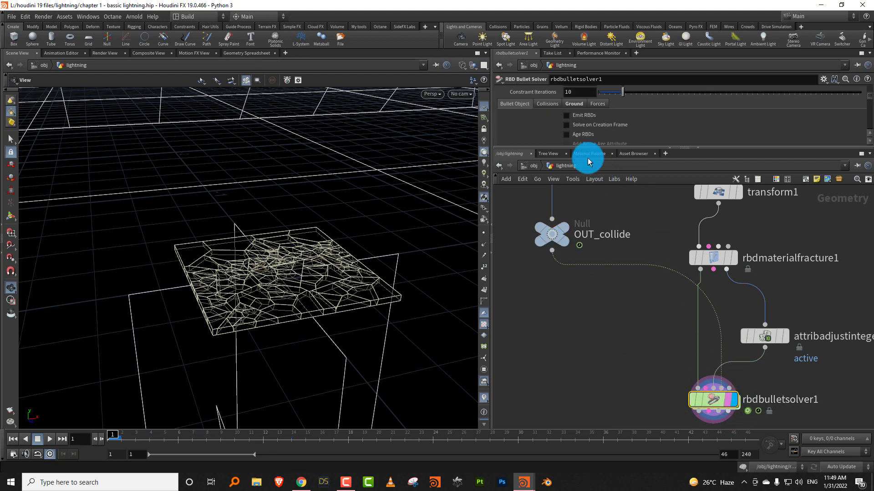
- Set the solver's collision Initial Object Type to Create Deforming Static Objects
{"action": "left_click_drag", "start_coordinate": [588, 149], "coordinate": [590, 227]}
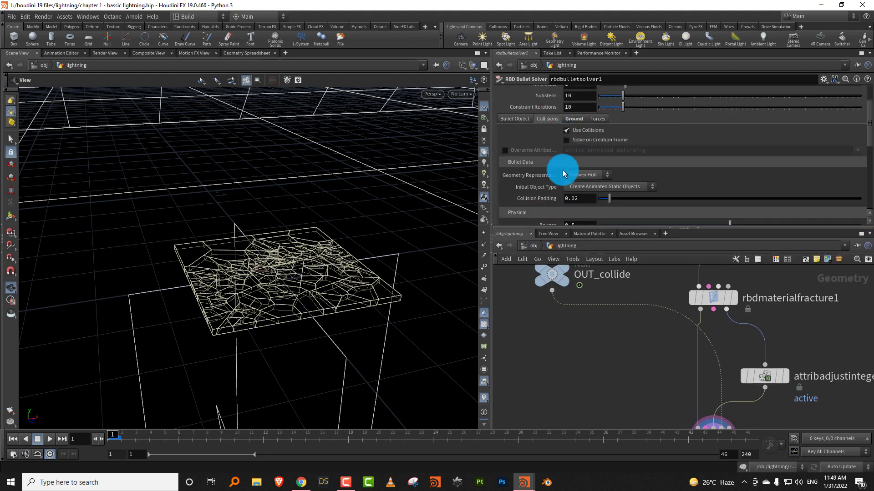
{"action": "left_click", "coordinate": [597, 187]}
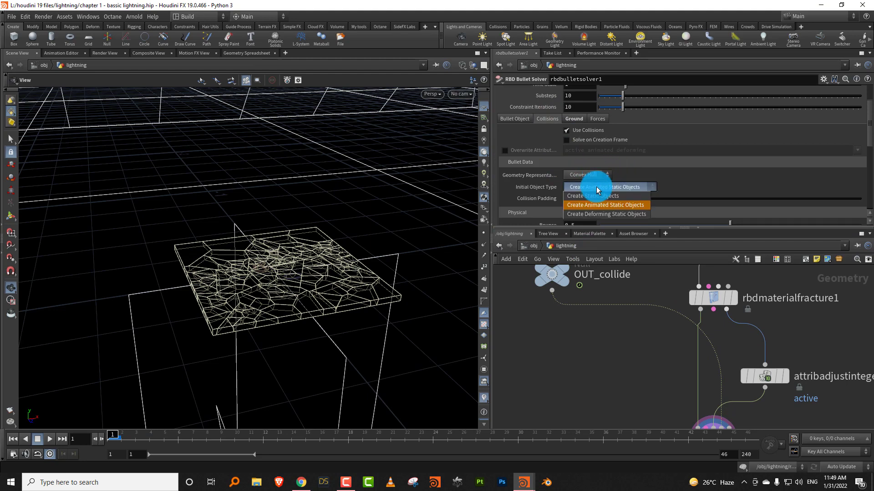
{"action": "left_click", "coordinate": [594, 215]}
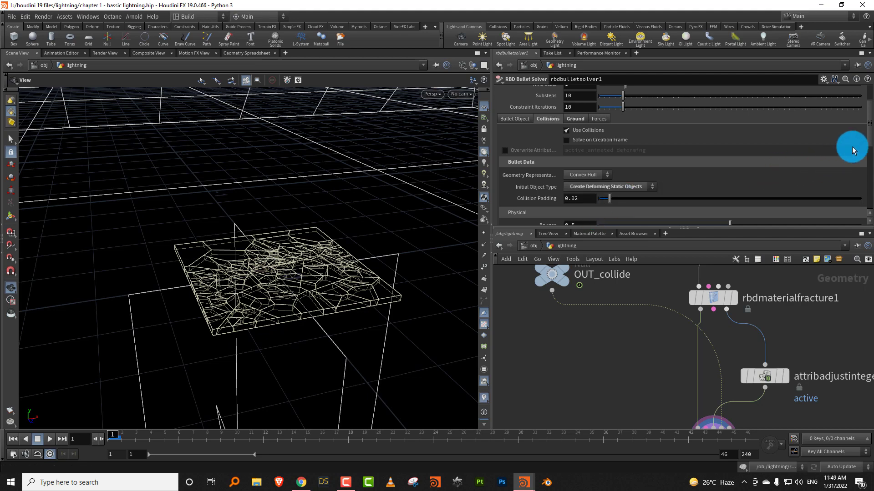
- Enable Show Collision Geometry Representation on rbdbulletsolver1 and scrub to frame 6 to inspect the collider
{"action": "left_click", "coordinate": [599, 119]}
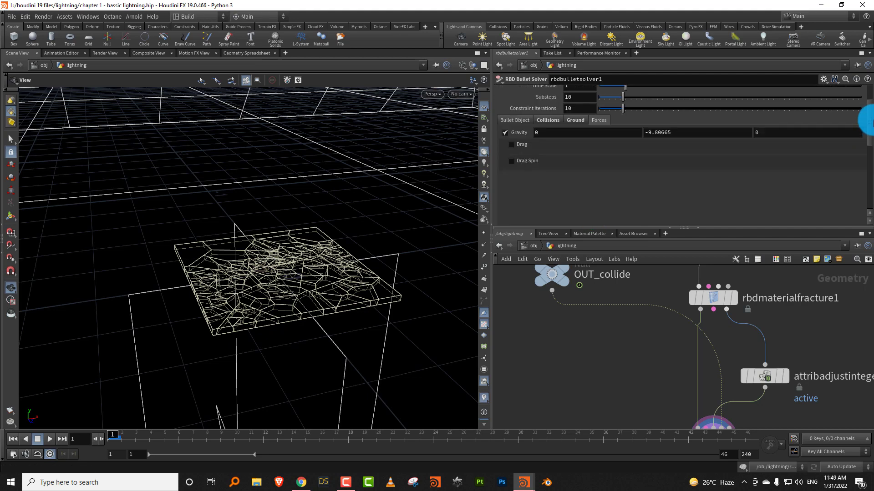
{"action": "scroll", "coordinate": [869, 134], "scroll_direction": "up", "scroll_amount": 3}
{"action": "left_click", "coordinate": [664, 116]}
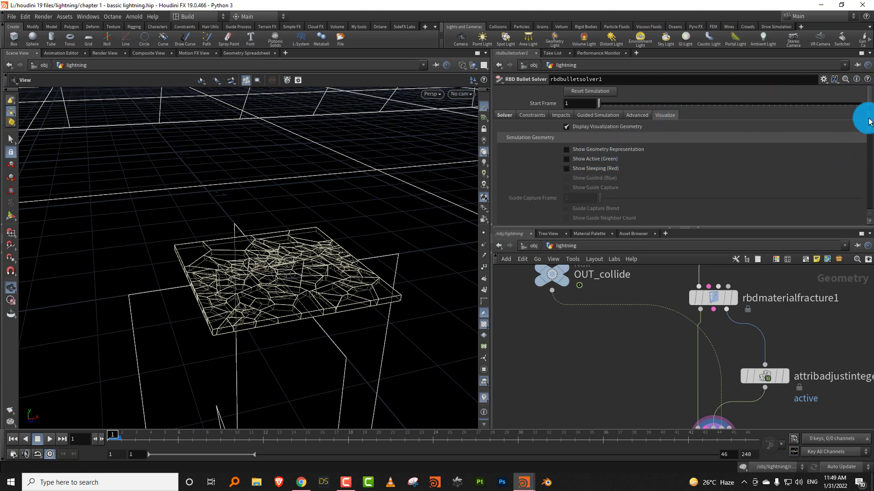
{"action": "left_click_drag", "start_coordinate": [868, 122], "coordinate": [867, 168]}
{"action": "left_click_drag", "start_coordinate": [117, 437], "coordinate": [124, 440]}
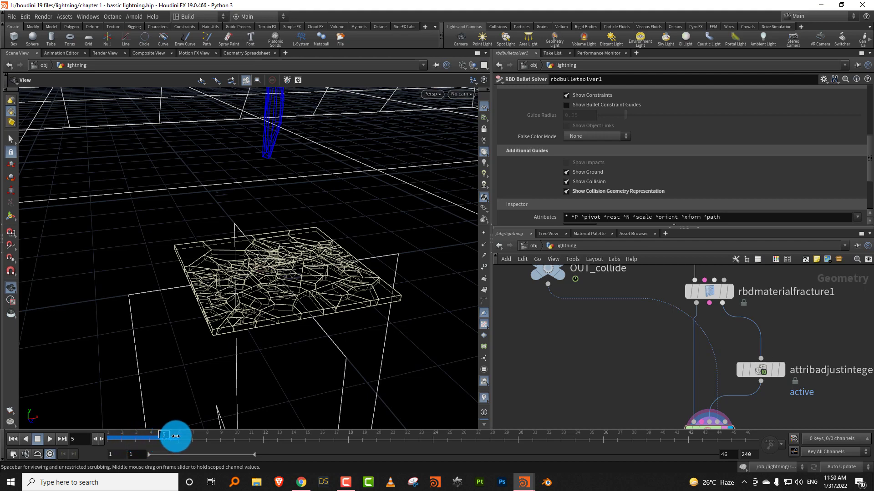
{"action": "left_click_drag", "start_coordinate": [175, 437], "coordinate": [178, 437]}
{"action": "left_click_drag", "start_coordinate": [293, 203], "coordinate": [330, 201]}
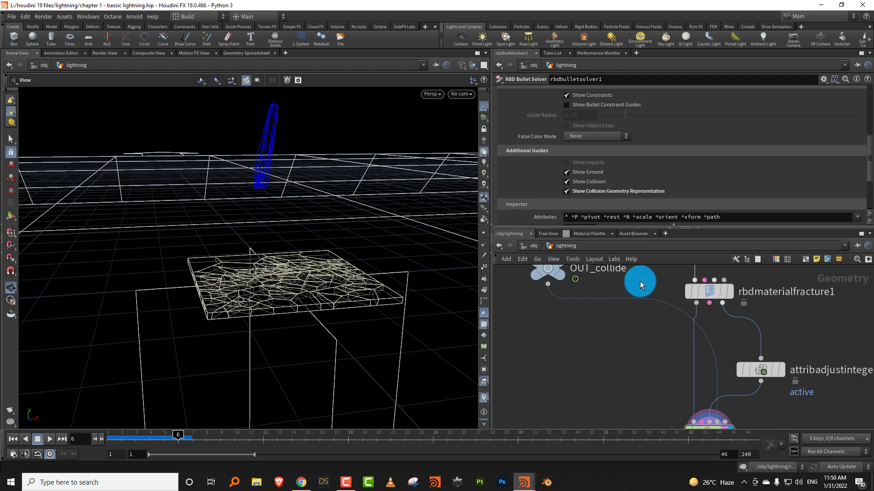
- Set the Geometry Representation of the solver's collision objects to Concave
{"action": "scroll", "coordinate": [629, 311], "scroll_direction": "down", "scroll_amount": 3}
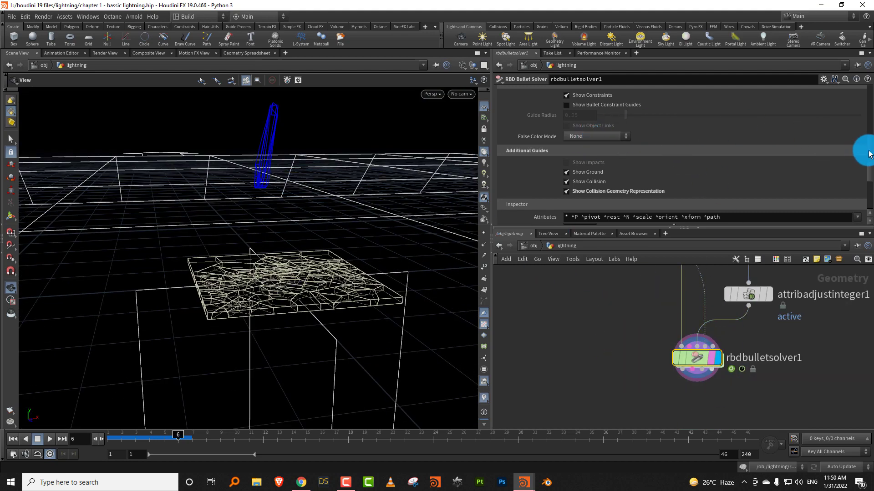
{"action": "left_click_drag", "start_coordinate": [868, 153], "coordinate": [868, 87]}
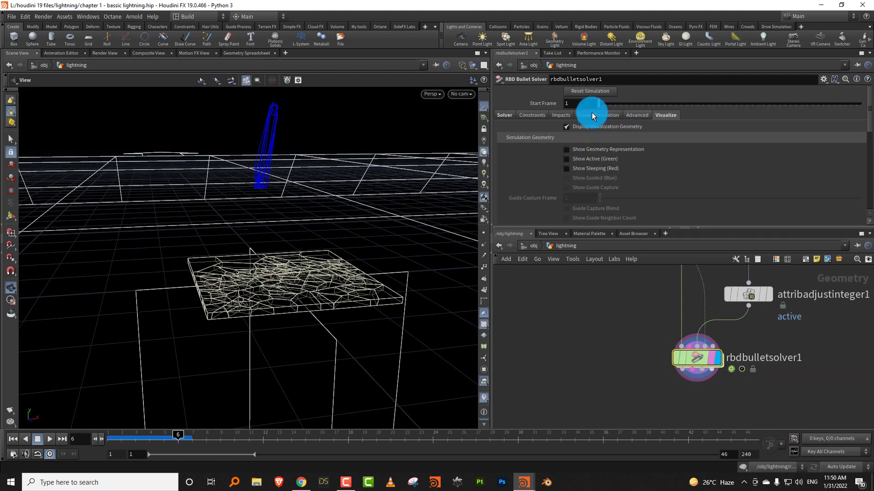
{"action": "left_click", "coordinate": [508, 115]}
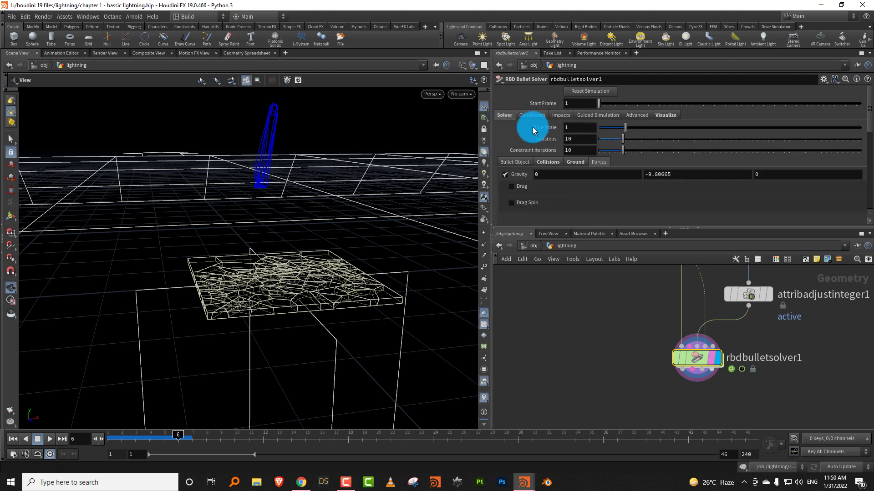
{"action": "left_click", "coordinate": [567, 162]}
{"action": "left_click_drag", "start_coordinate": [869, 124], "coordinate": [869, 136]}
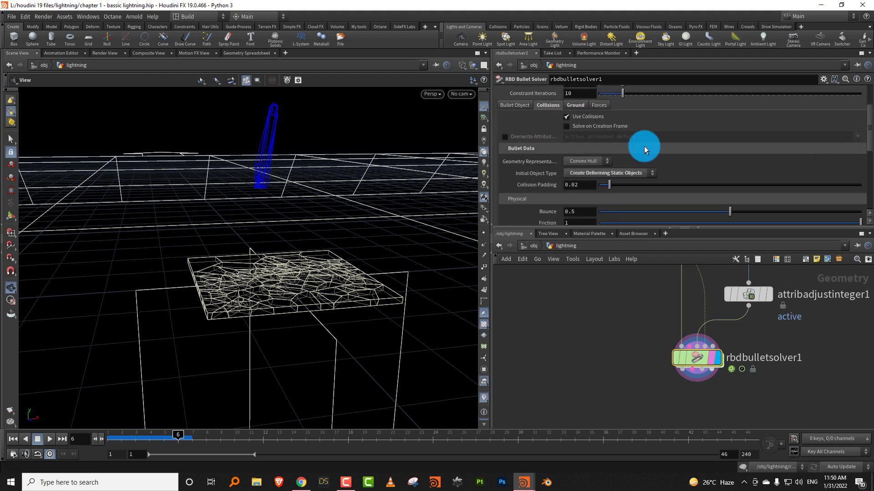
{"action": "left_click", "coordinate": [596, 162]}
{"action": "left_click", "coordinate": [586, 180]}
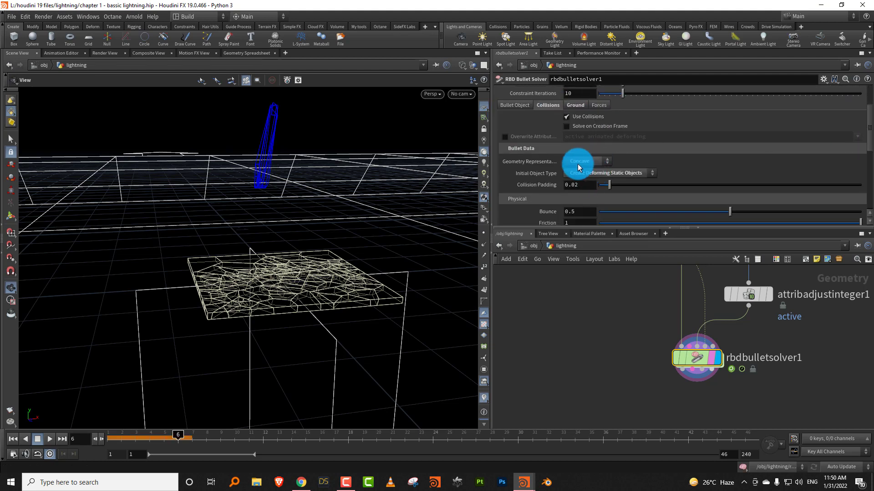
- Play the simulation with the concave collider and scrub to frame 12 to examine the lightning's impact on the slab
{"action": "left_click_drag", "start_coordinate": [117, 435], "coordinate": [100, 439]}
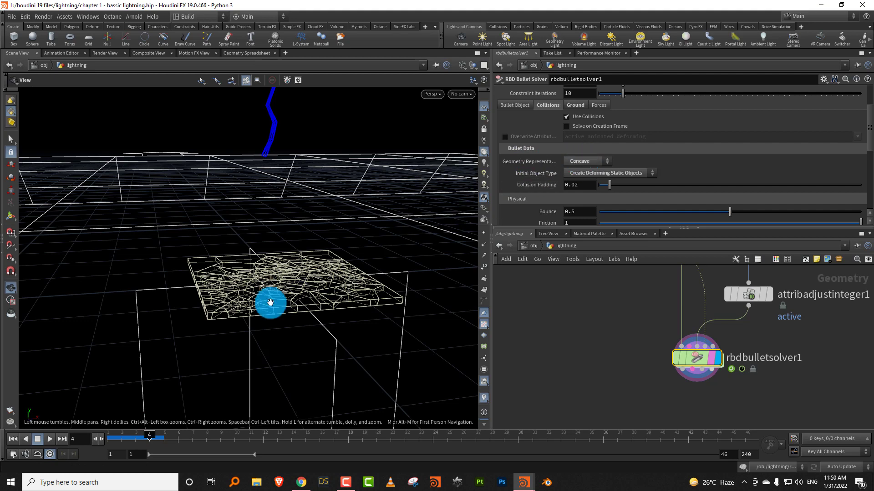
{"action": "left_click", "coordinate": [50, 441]}
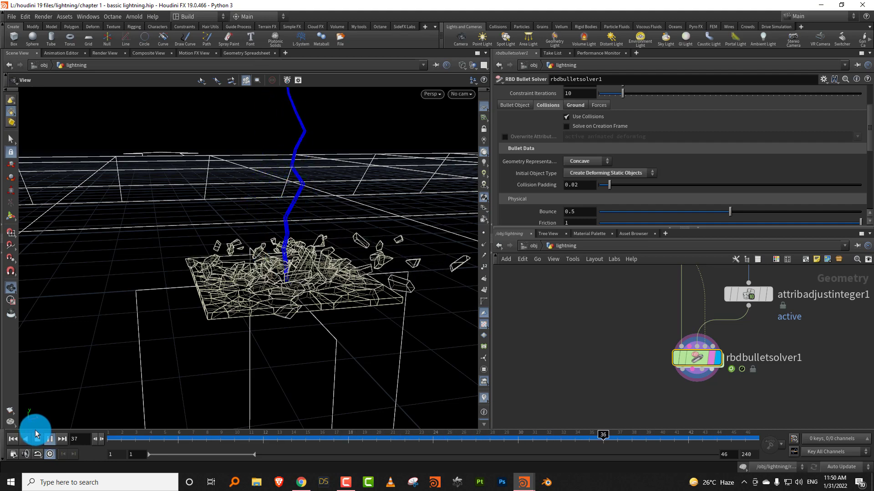
{"action": "left_click", "coordinate": [58, 437]}
{"action": "mouse_move", "coordinate": [113, 439]}
{"action": "left_mouse_down"}
{"action": "mouse_move", "coordinate": [98, 443]}
{"action": "mouse_move", "coordinate": [263, 433]}
{"action": "left_mouse_up"}
{"action": "middle_click_drag", "start_coordinate": [671, 299], "coordinate": [659, 322]}
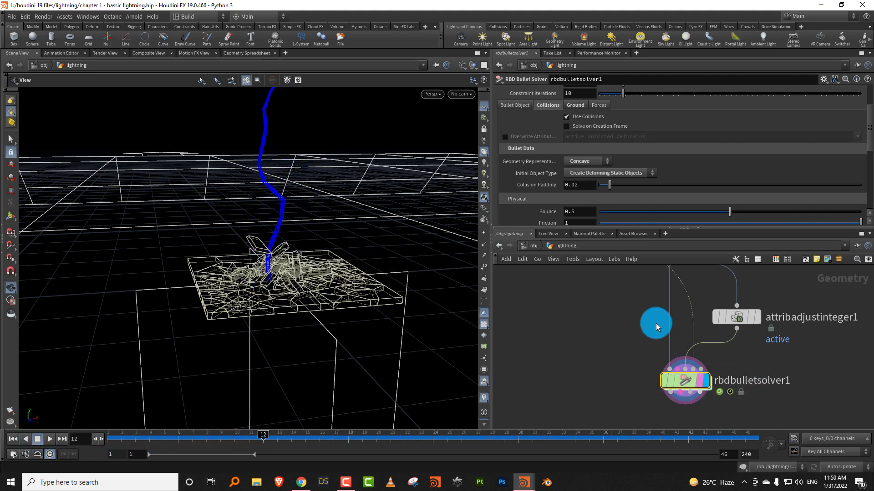
- Keep the Concave representation, lower the Collision Padding to 0.0139, test-play the simulation and return to the first frame
{"action": "left_click", "coordinate": [585, 162]}
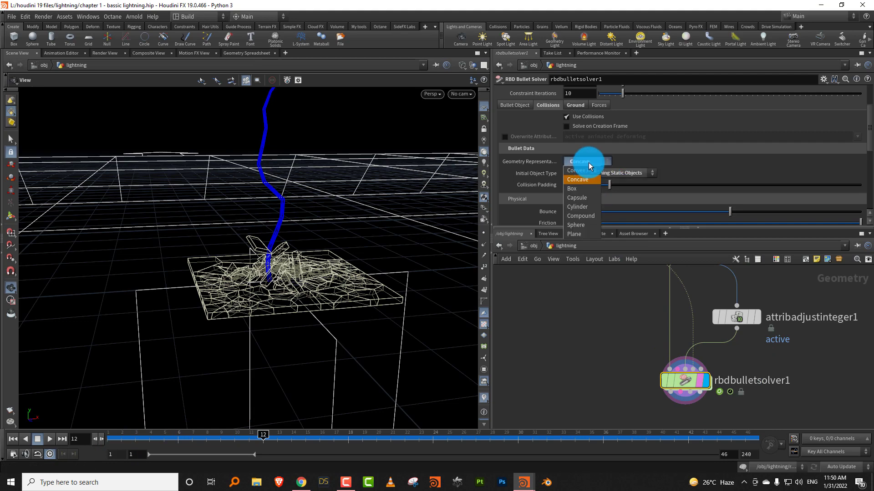
{"action": "left_click", "coordinate": [580, 179]}
{"action": "left_click_drag", "start_coordinate": [587, 227], "coordinate": [587, 314]}
{"action": "left_click", "coordinate": [50, 439]}
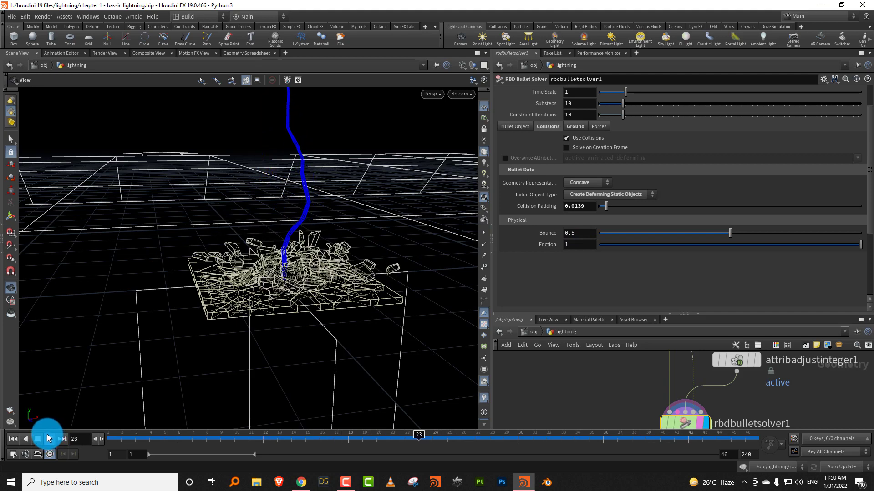
{"action": "left_click", "coordinate": [38, 439]}
{"action": "left_click", "coordinate": [13, 439]}
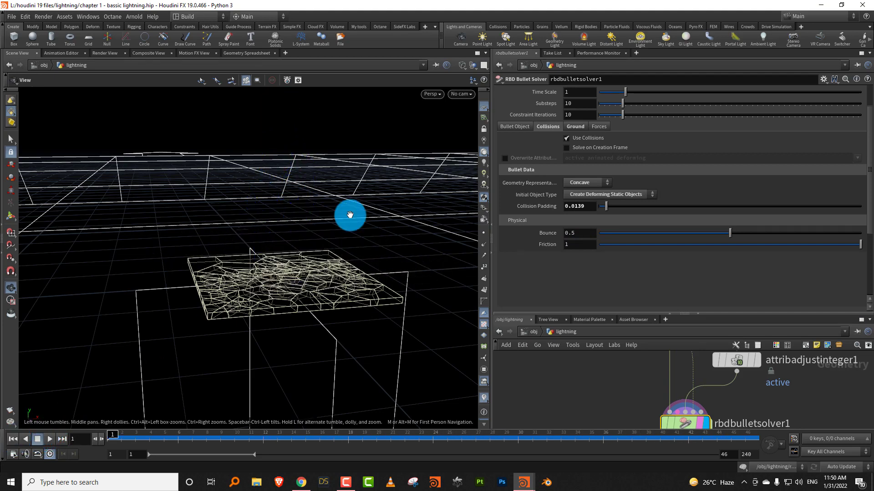
- Enable Drag in rbdbulletsolver1's forces with an Air Resistance of 0.64, play the simulation and scrub to frame 38
{"action": "left_click", "coordinate": [540, 127]}
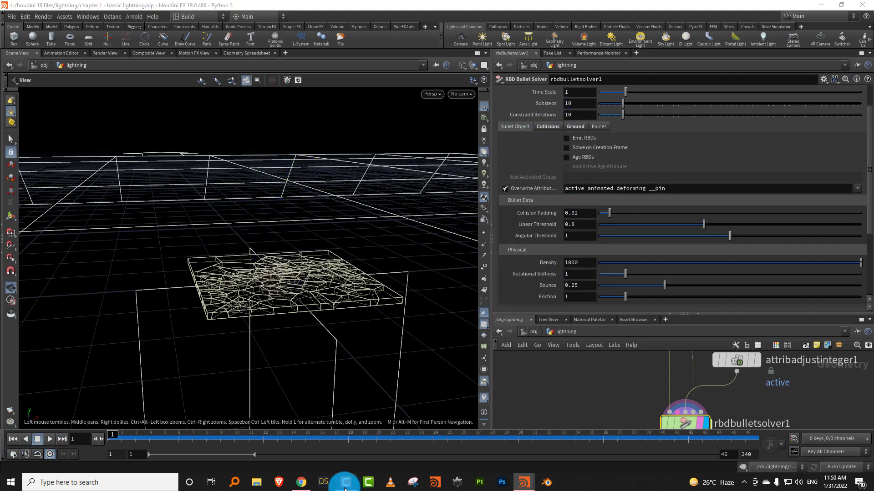
{"action": "left_click", "coordinate": [596, 126]}
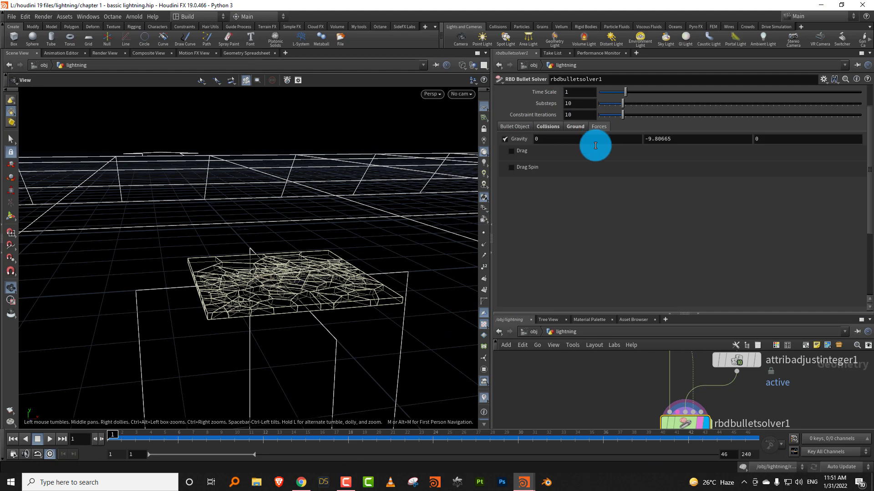
{"action": "left_click", "coordinate": [512, 151]}
{"action": "left_click_drag", "start_coordinate": [654, 175], "coordinate": [615, 175]}
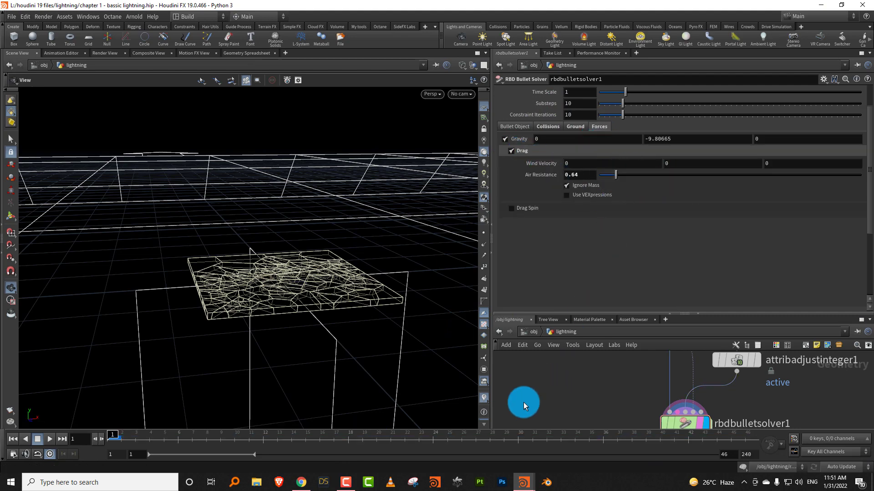
{"action": "left_click", "coordinate": [49, 439]}
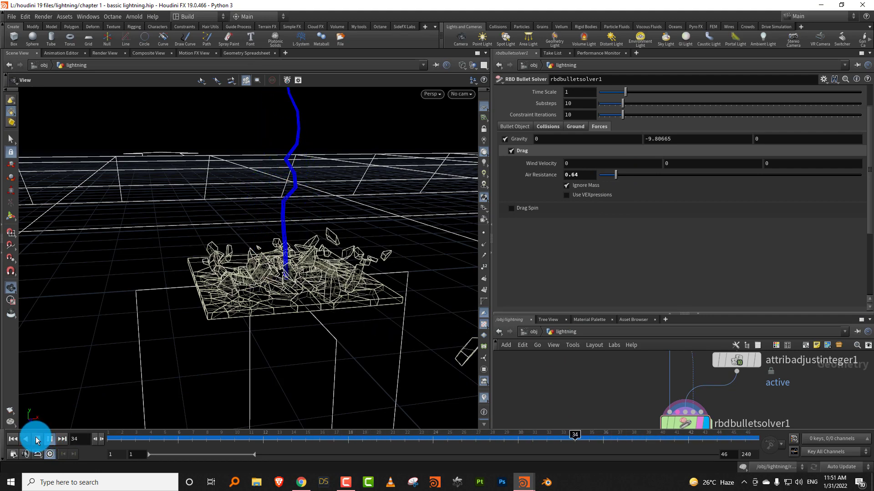
{"action": "left_click", "coordinate": [37, 440]}
{"action": "left_click_drag", "start_coordinate": [151, 437], "coordinate": [632, 404]}
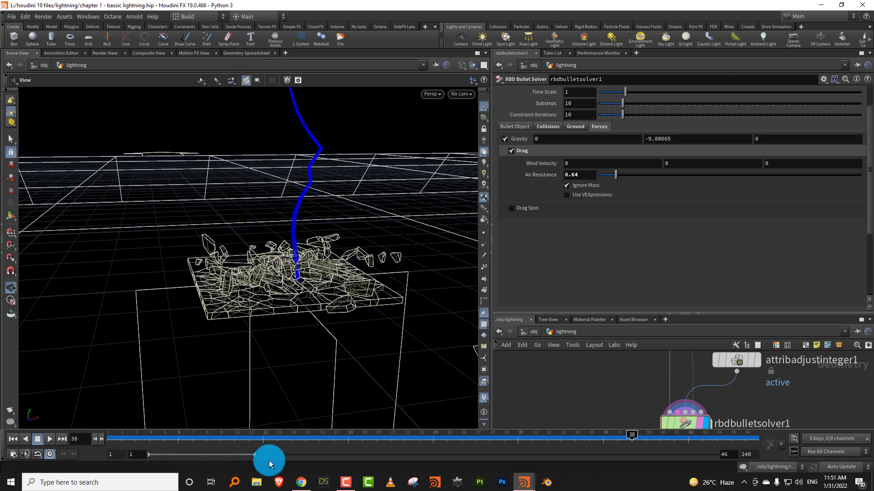
- Extend the playback range to frame 69, briefly play the simulation and return to the first frame
{"action": "left_click_drag", "start_coordinate": [255, 454], "coordinate": [309, 454]}
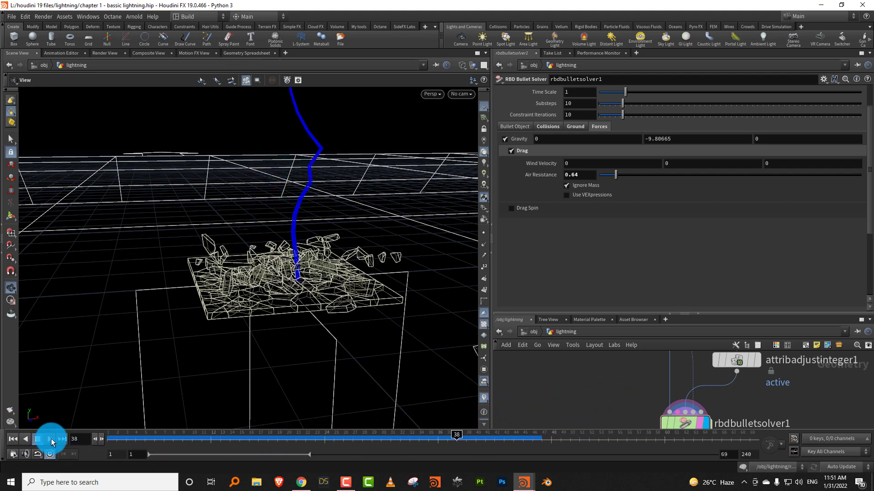
{"action": "left_click", "coordinate": [51, 439]}
{"action": "left_click", "coordinate": [37, 439]}
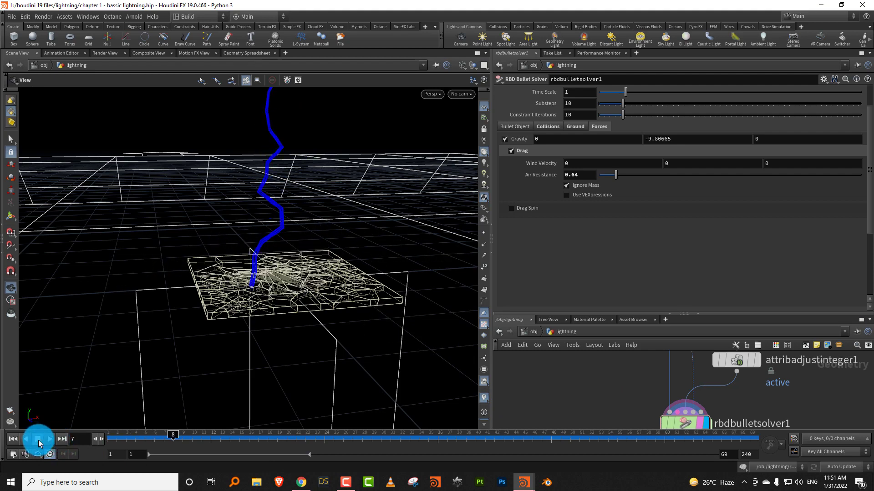
{"action": "left_click", "coordinate": [13, 439]}
- Raise the Air Resistance to 4.82, test-play the simulation from the first frame and extend the playback range to frame 136
{"action": "left_click", "coordinate": [725, 177]}
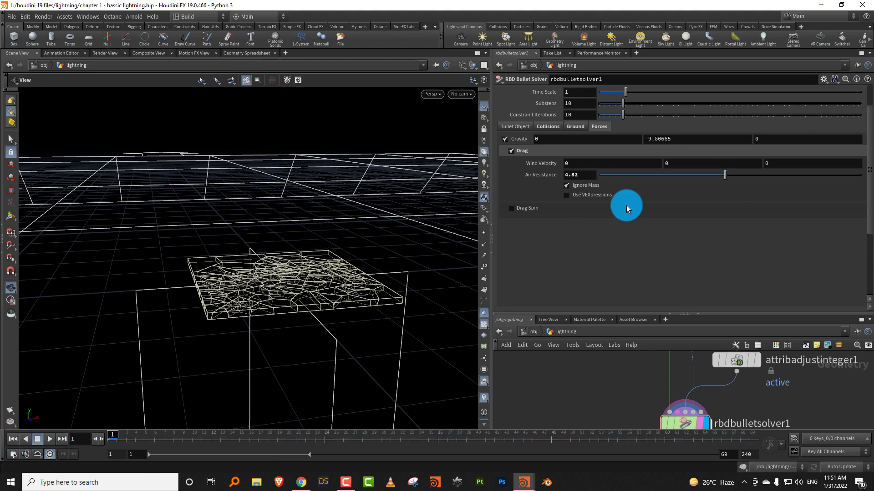
{"action": "left_click", "coordinate": [51, 438]}
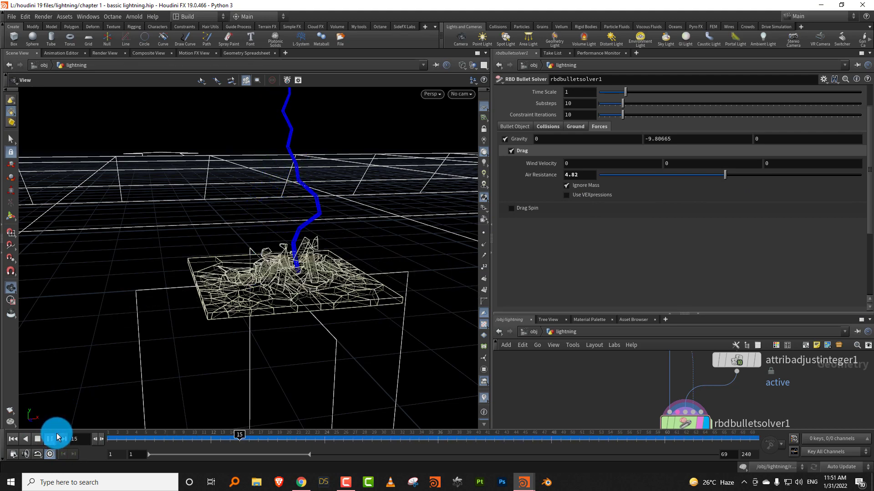
{"action": "left_click", "coordinate": [39, 438]}
{"action": "left_click", "coordinate": [14, 438]}
{"action": "left_click", "coordinate": [337, 290]}
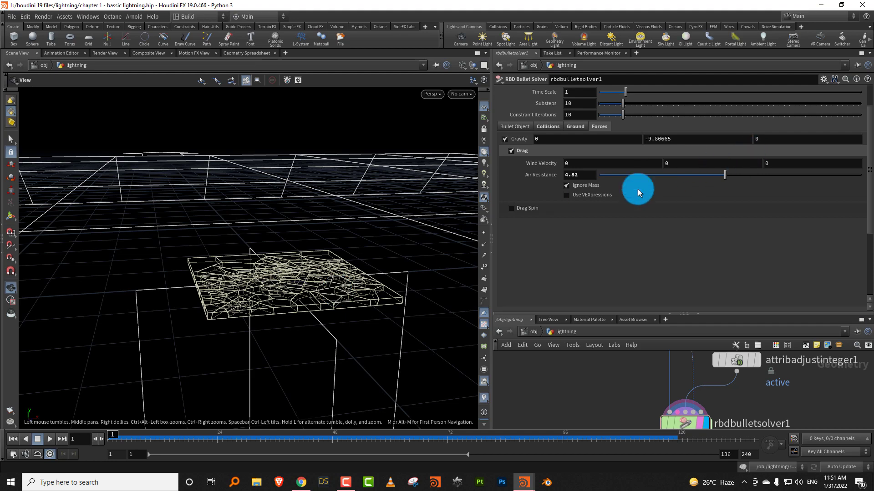
- Enable Drag Spin with Goal Spin Speed 0.3 and Spin Resistance 0.16, play the simulation and return to the first frame
{"action": "left_click", "coordinate": [511, 208]}
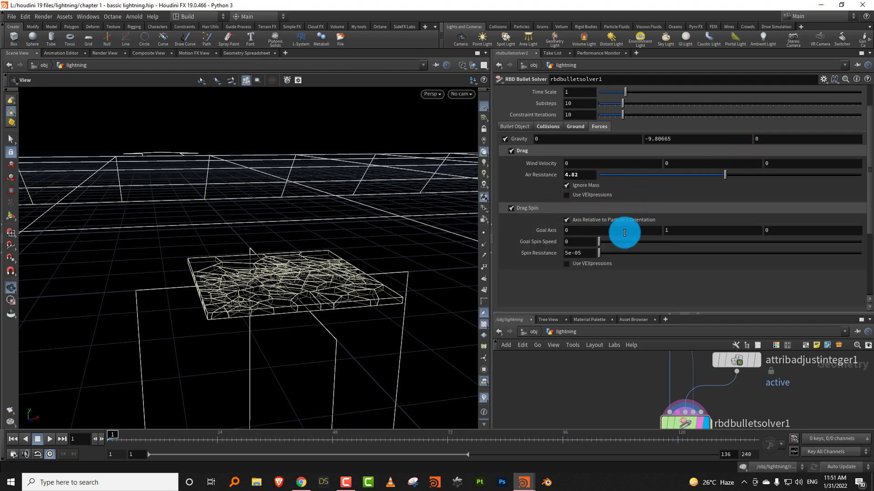
{"action": "left_click_drag", "start_coordinate": [619, 242], "coordinate": [603, 253]}
{"action": "left_click", "coordinate": [55, 438]}
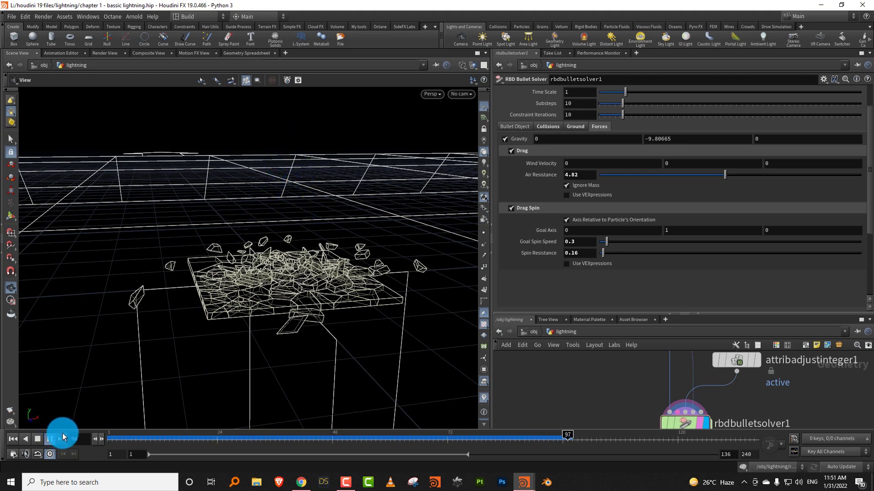
{"action": "left_click", "coordinate": [38, 439]}
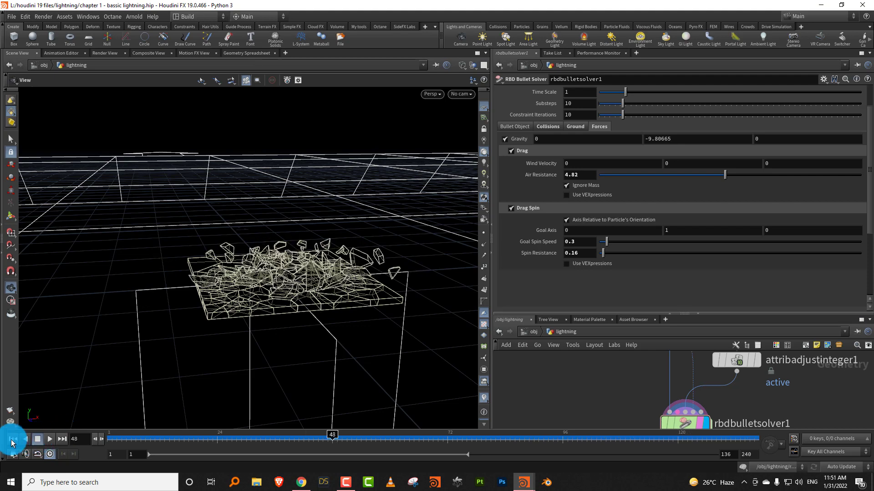
{"action": "left_click", "coordinate": [13, 439]}
- Bring up the constraint settings of rbdmaterialfracture1 and save the scene as "chapter 2 - ground break.hip"
{"action": "left_click_drag", "start_coordinate": [650, 313], "coordinate": [657, 216]}
{"action": "scroll", "coordinate": [599, 364], "scroll_direction": "down", "scroll_amount": 2}
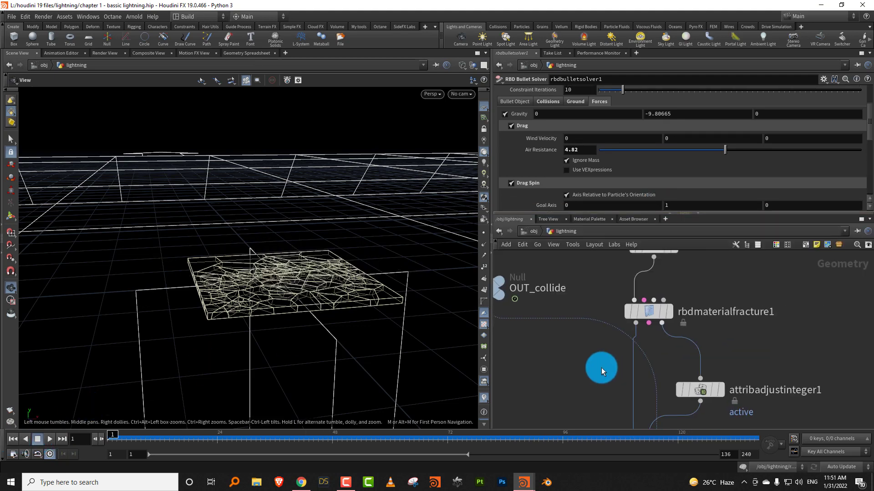
{"action": "left_click", "coordinate": [670, 317]}
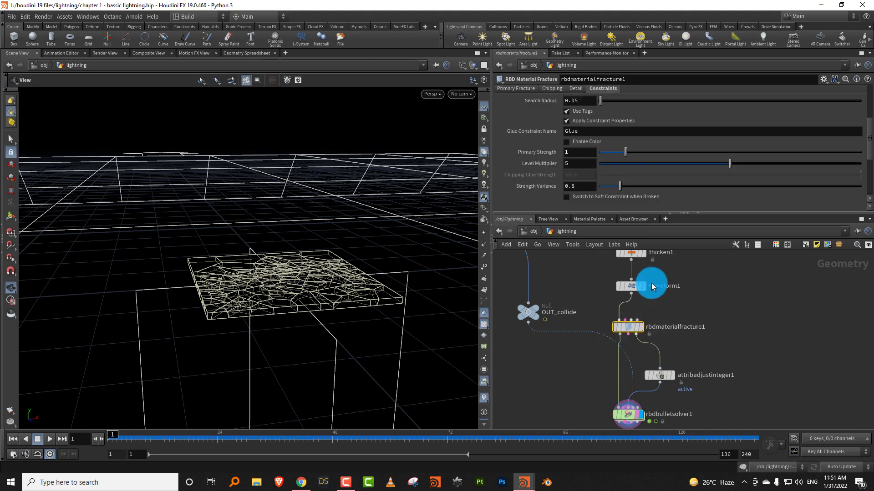
{"action": "left_click_drag", "start_coordinate": [606, 214], "coordinate": [606, 257]}
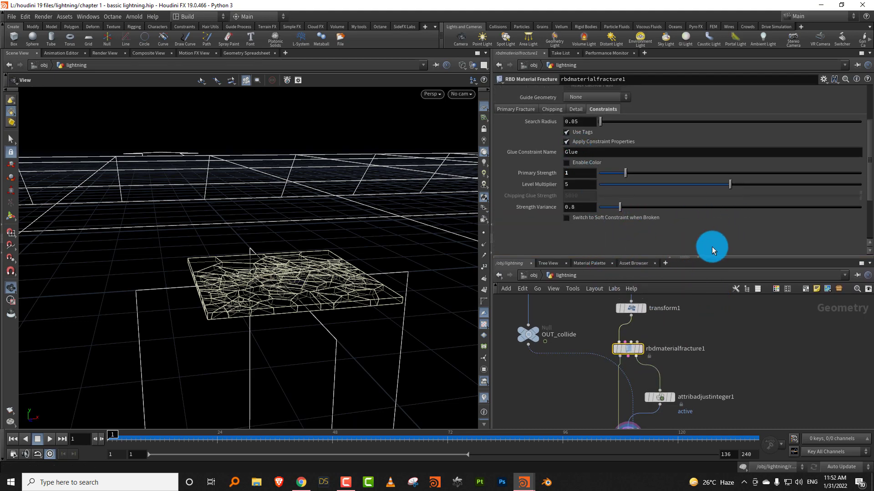
{"action": "left_click", "coordinate": [9, 13]}
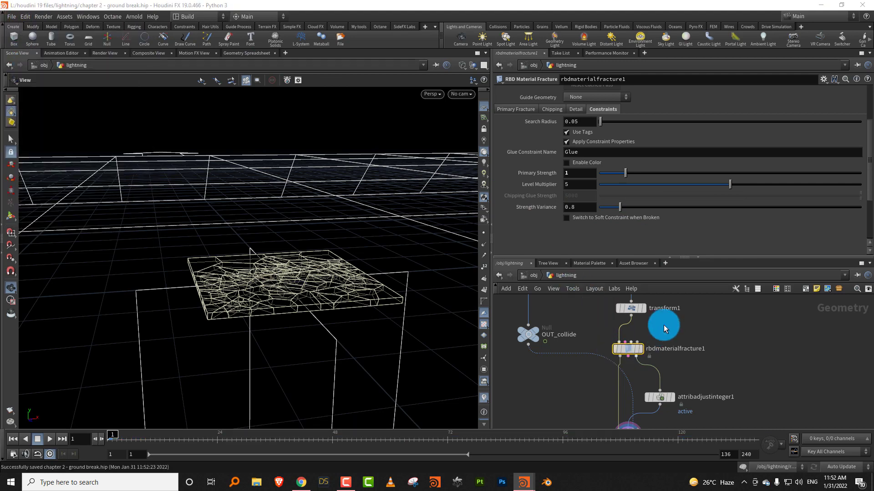
- Wire rbdmaterialfracture1's constraint output into rbdbulletsolver1's Constraint Geometry input, test-play the simulation and return to the first frame
{"action": "middle_click_drag", "start_coordinate": [663, 328], "coordinate": [629, 319]}
{"action": "left_click", "coordinate": [626, 314]}
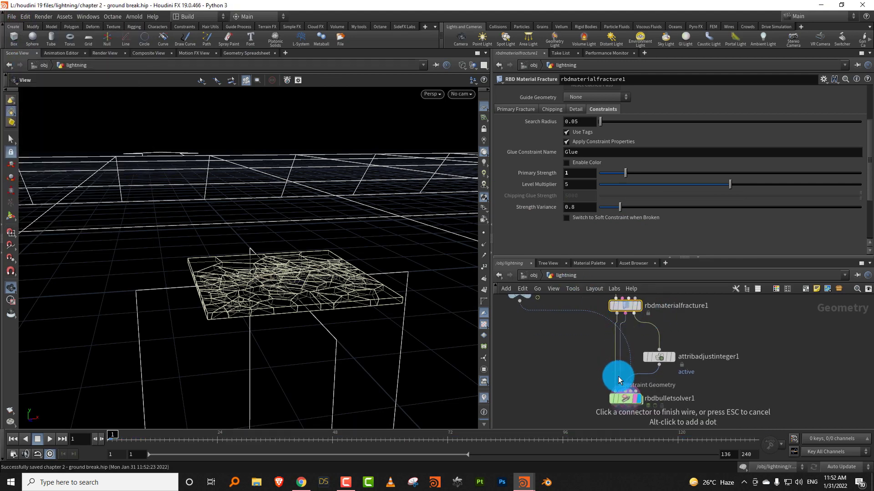
{"action": "left_click", "coordinate": [619, 388]}
{"action": "left_click", "coordinate": [50, 440]}
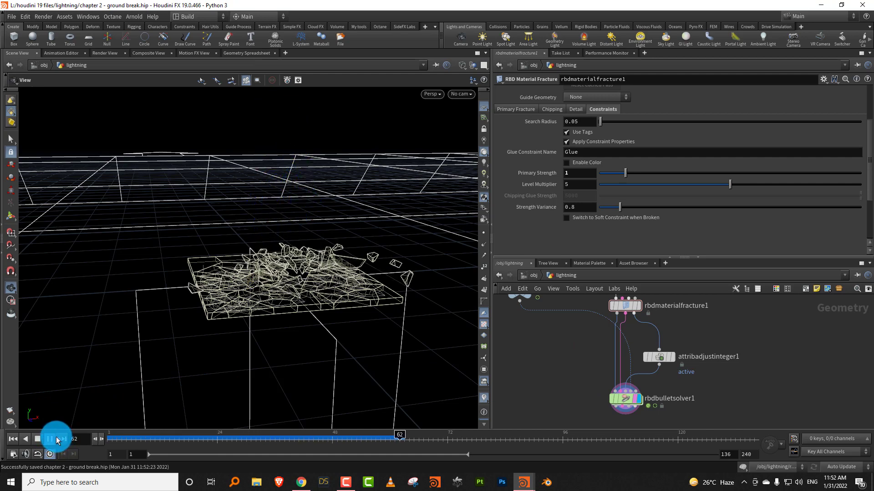
{"action": "left_click", "coordinate": [54, 439]}
{"action": "left_click_drag", "start_coordinate": [160, 351], "coordinate": [311, 278]}
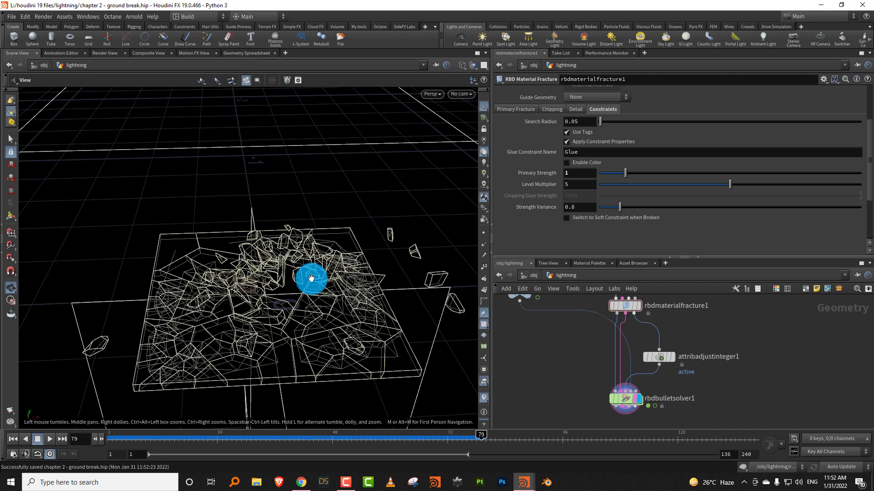
{"action": "left_click_drag", "start_coordinate": [147, 432], "coordinate": [83, 441]}
- Switch the viewport to shaded display, play the constrained simulation to examine the break and return to the first frame
{"action": "key", "text": "w"}
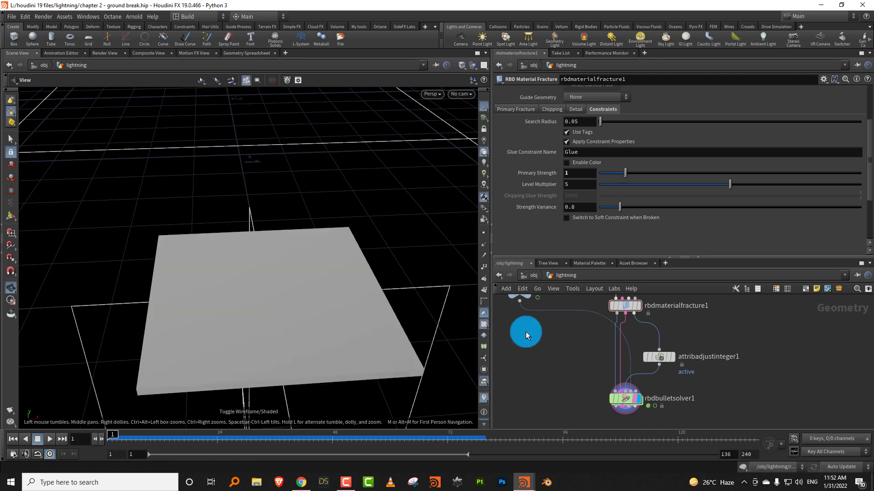
{"action": "left_click", "coordinate": [49, 439]}
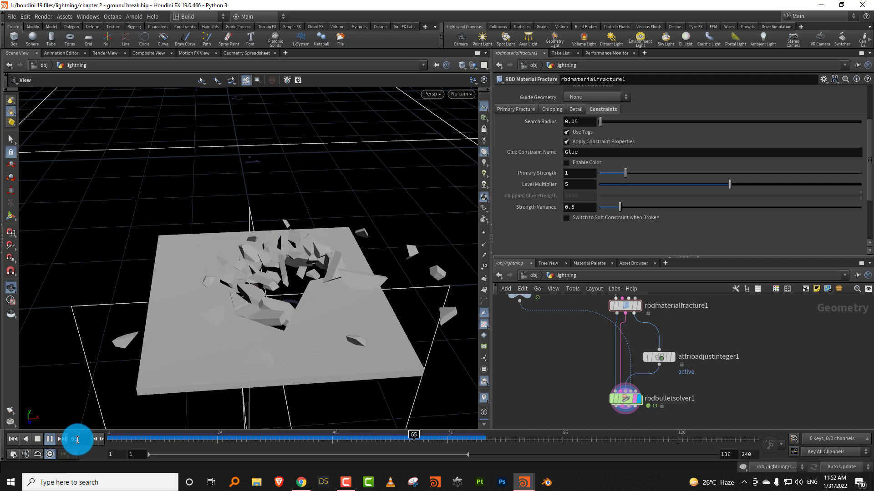
{"action": "left_click", "coordinate": [37, 439]}
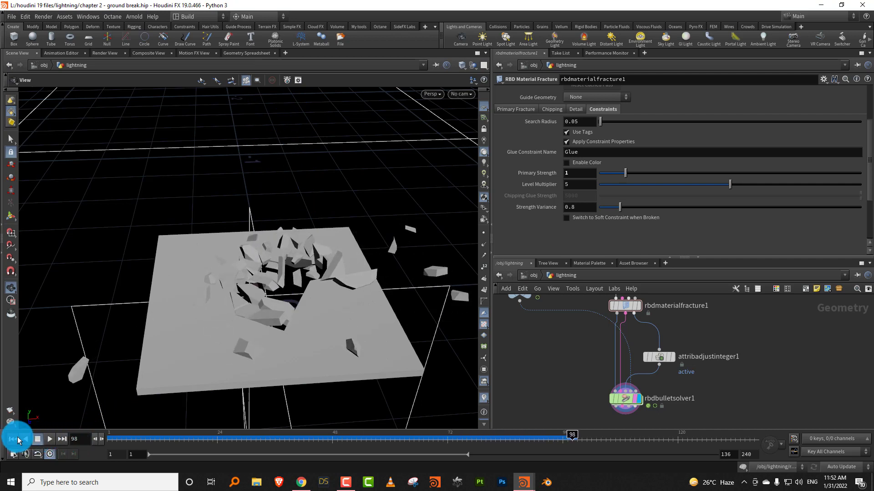
{"action": "left_click", "coordinate": [12, 439]}
- Cut the constraint wire between rbdmaterialfracture1 and rbdbulletsolver1, play the simulation without constraints for comparison and reconnect the wire
{"action": "middle_click_drag", "start_coordinate": [642, 331], "coordinate": [620, 347]}
{"action": "key", "text": "y"}
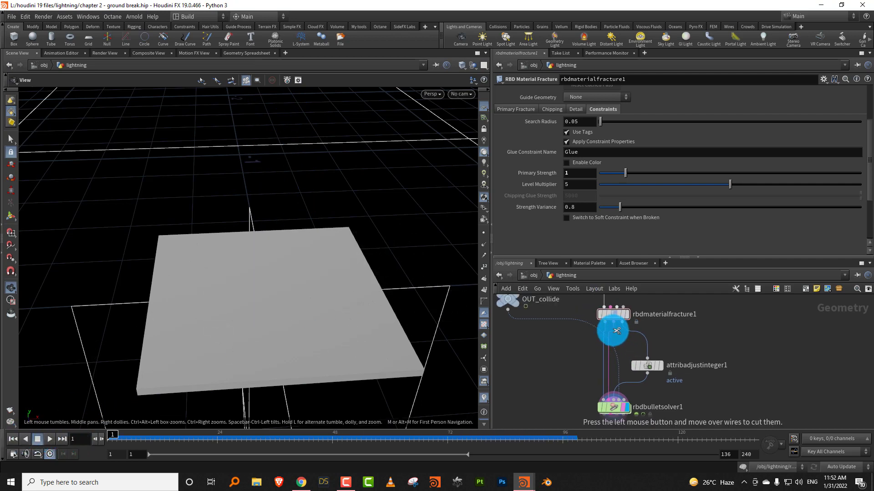
{"action": "left_click_drag", "start_coordinate": [613, 333], "coordinate": [602, 335]}
{"action": "left_click", "coordinate": [47, 441]}
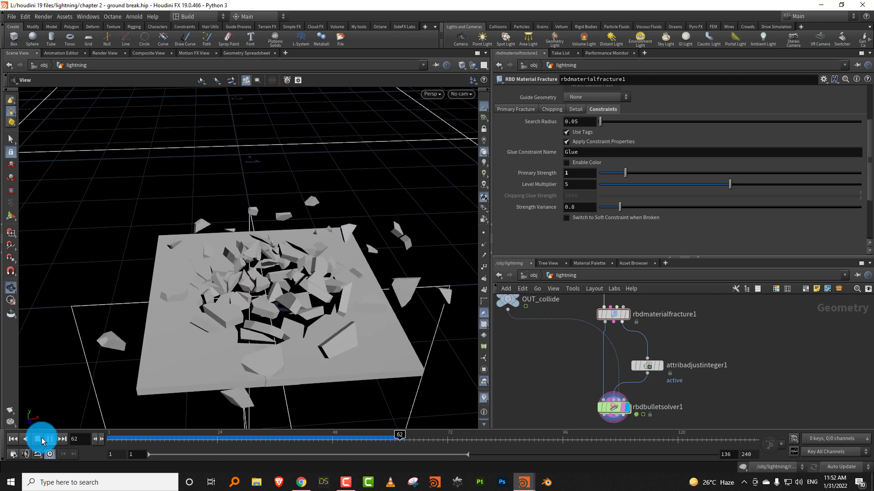
{"action": "left_click", "coordinate": [13, 439]}
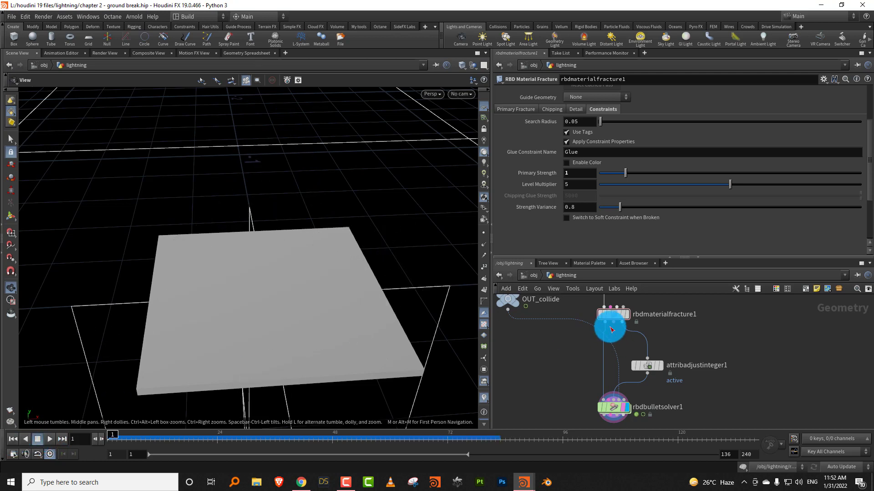
{"action": "left_click_drag", "start_coordinate": [611, 329], "coordinate": [605, 382]}
- Set the glue constraint's Primary Strength on rbdmaterialfracture1 to 0.3, play the simulation and return to the first frame
{"action": "double_click", "coordinate": [683, 315]}
{"action": "left_click_drag", "start_coordinate": [682, 315], "coordinate": [616, 291]}
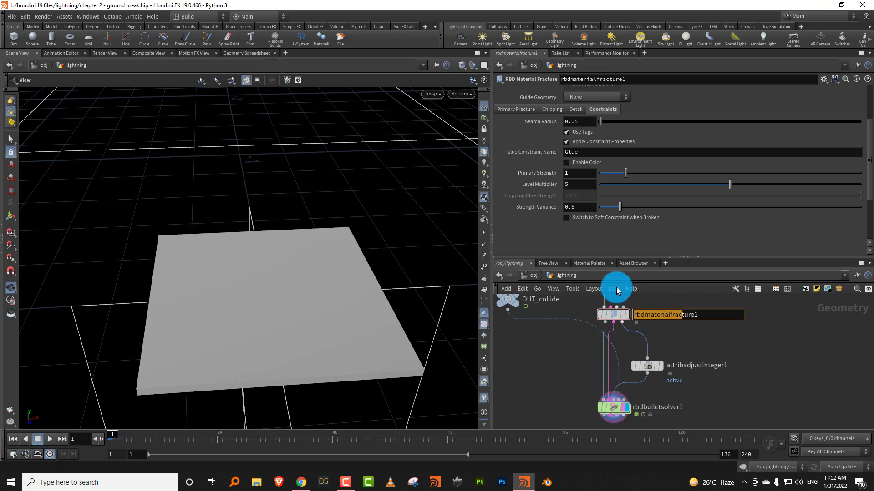
{"action": "left_click", "coordinate": [584, 173]}
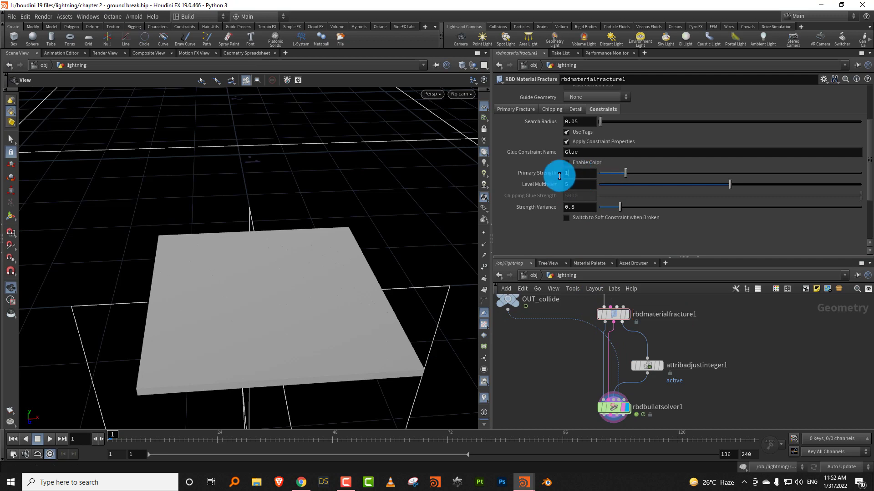
{"action": "type", "text": "0.3"}
{"action": "key", "text": "Return"}
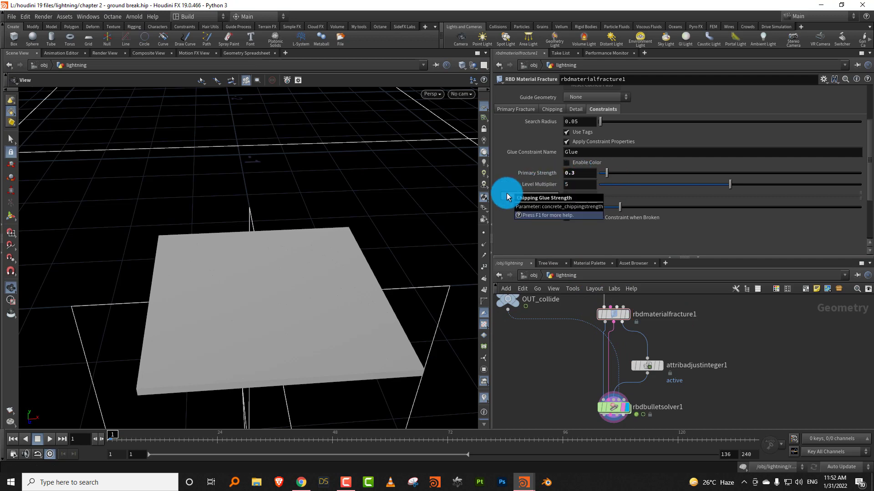
{"action": "left_click", "coordinate": [53, 439]}
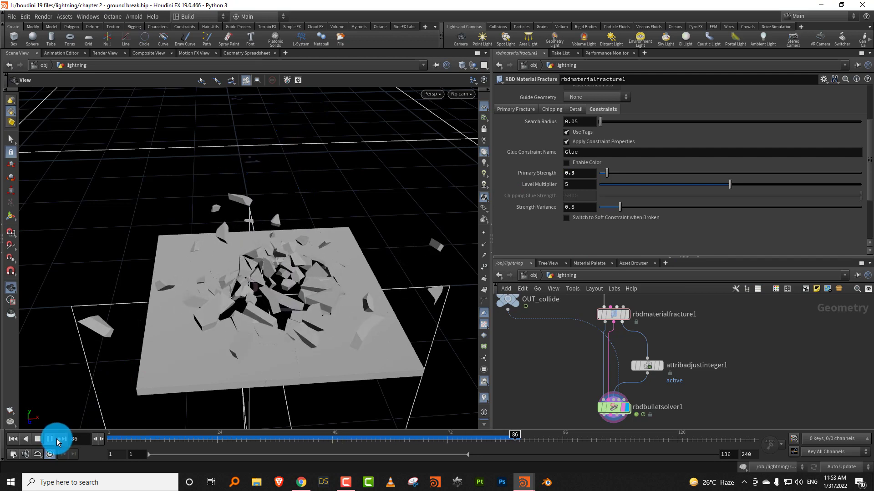
{"action": "left_click", "coordinate": [37, 438]}
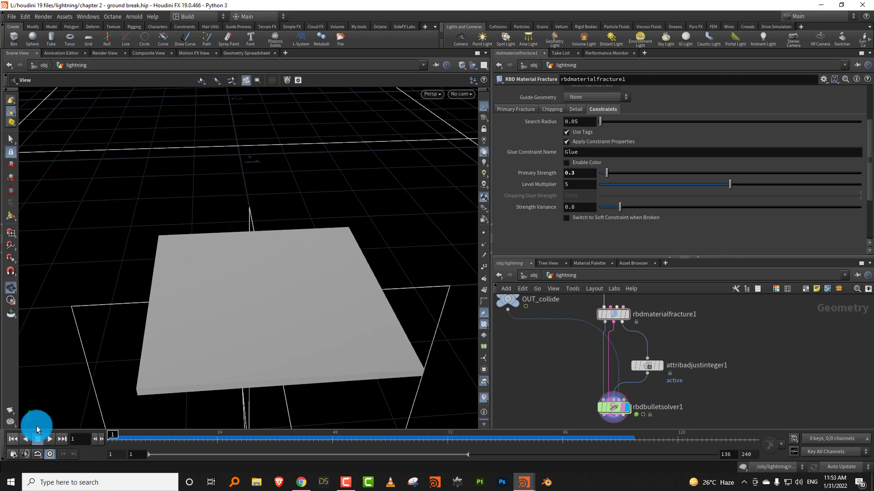
- Enable Edge Detail on rbdmaterialfracture1 and set its Noise Element Size to 0.05, examining the fracture edges in wireframe
{"action": "middle_click_drag", "start_coordinate": [679, 291], "coordinate": [662, 326]}
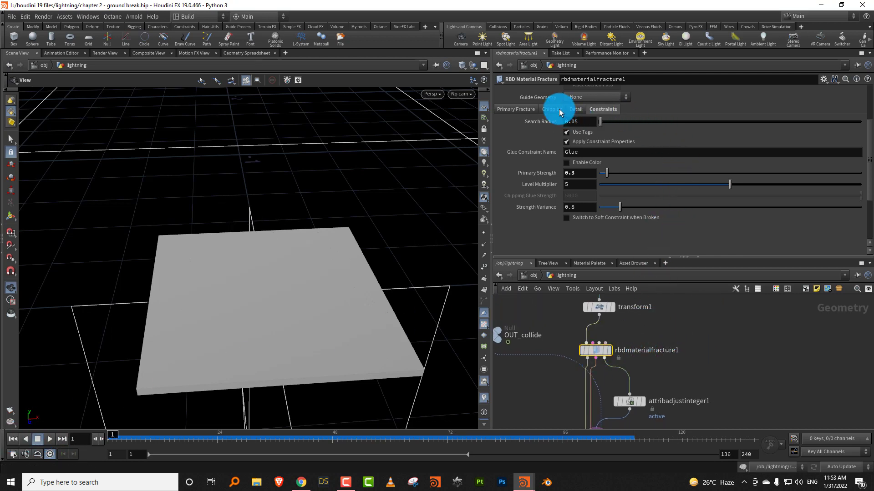
{"action": "left_click", "coordinate": [576, 110]}
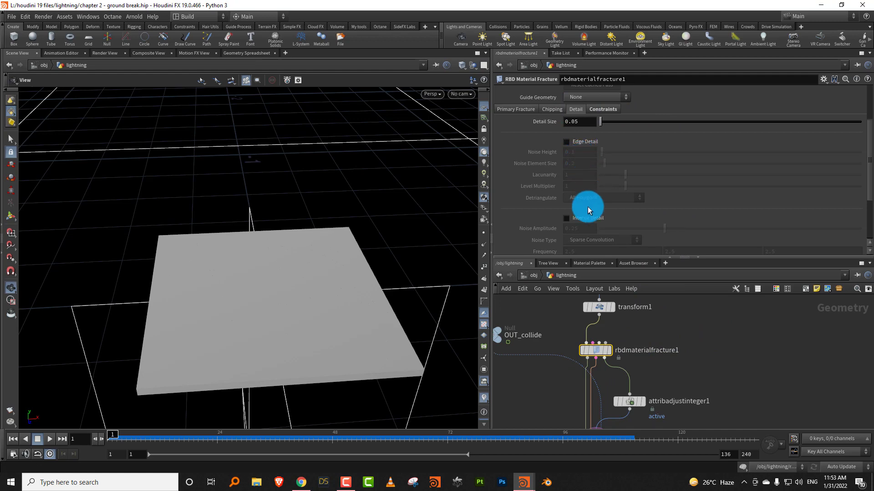
{"action": "key", "text": "w"}
{"action": "mouse_move", "coordinate": [283, 299]}
{"action": "left_mouse_down"}
{"action": "mouse_move", "coordinate": [279, 318]}
{"action": "mouse_move", "coordinate": [553, 212]}
{"action": "left_mouse_up"}
{"action": "left_click", "coordinate": [580, 142]}
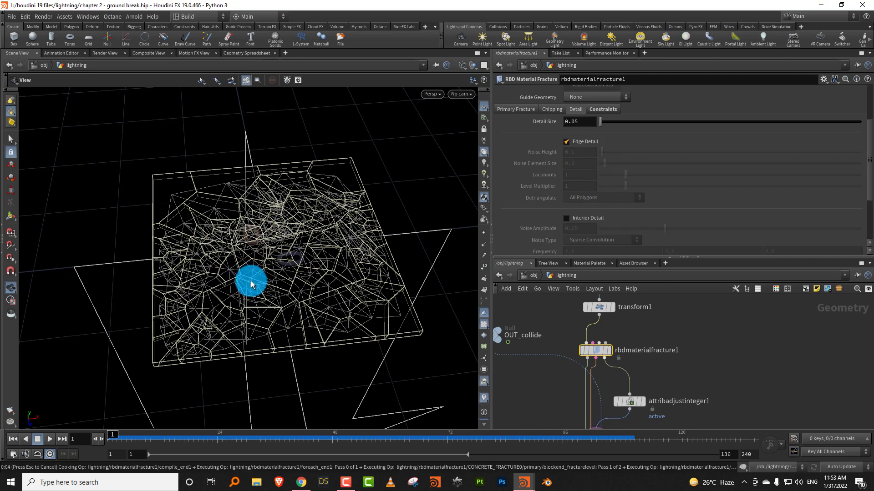
{"action": "left_click_drag", "start_coordinate": [253, 285], "coordinate": [644, 141]}
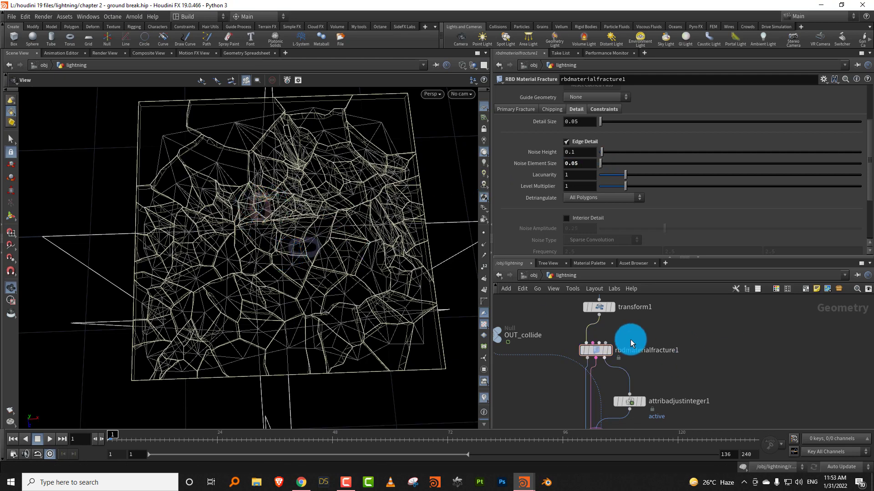
- Display rbdbulletsolver1, play the simulation to examine the break with edge detail and return to the first frame
{"action": "scroll", "coordinate": [637, 345], "scroll_direction": "down", "scroll_amount": 3}
{"action": "left_click", "coordinate": [602, 374]}
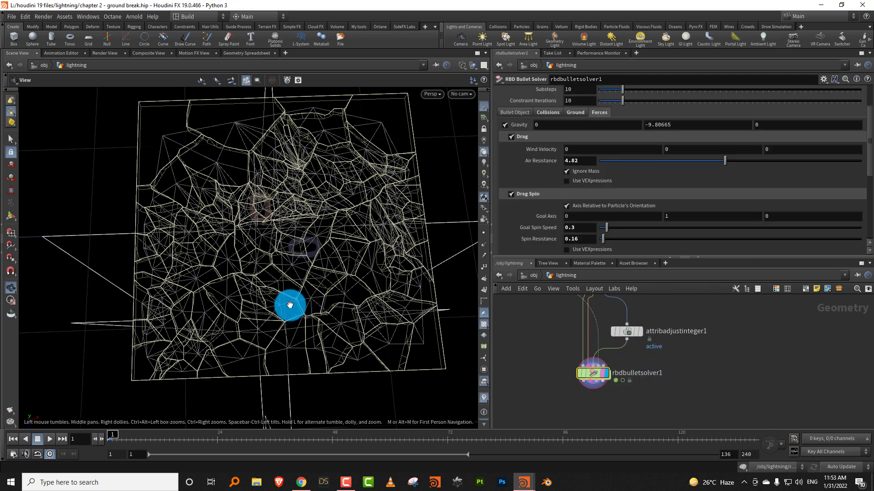
{"action": "left_click", "coordinate": [50, 438]}
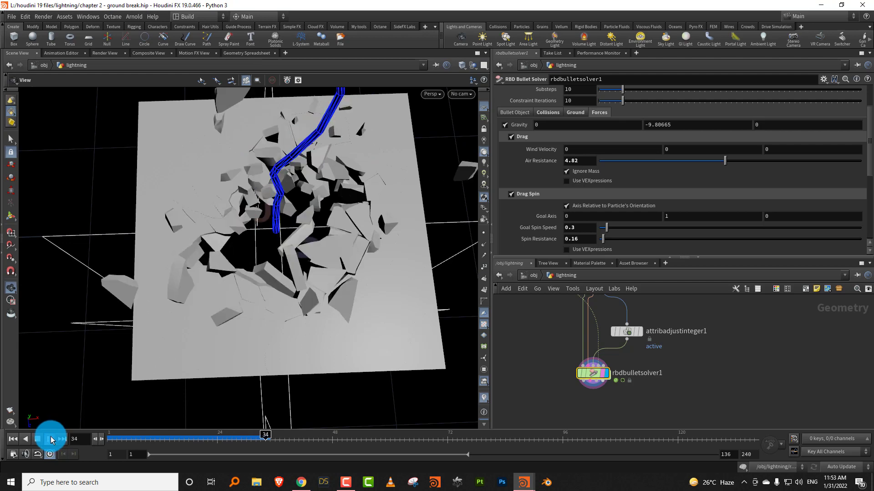
{"action": "left_click", "coordinate": [37, 444]}
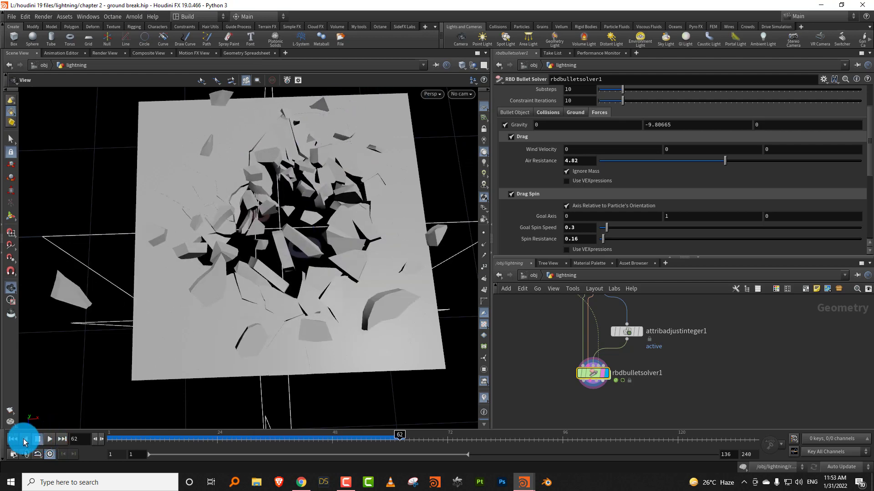
{"action": "left_click", "coordinate": [13, 438]}
- Set the edge detail's Noise Element Size to 0.01 and Lacunarity to 1.53 on rbdmaterialfracture1, checking the edges in wireframe
{"action": "middle_click_drag", "start_coordinate": [708, 331], "coordinate": [641, 347]}
{"action": "left_click", "coordinate": [639, 358]}
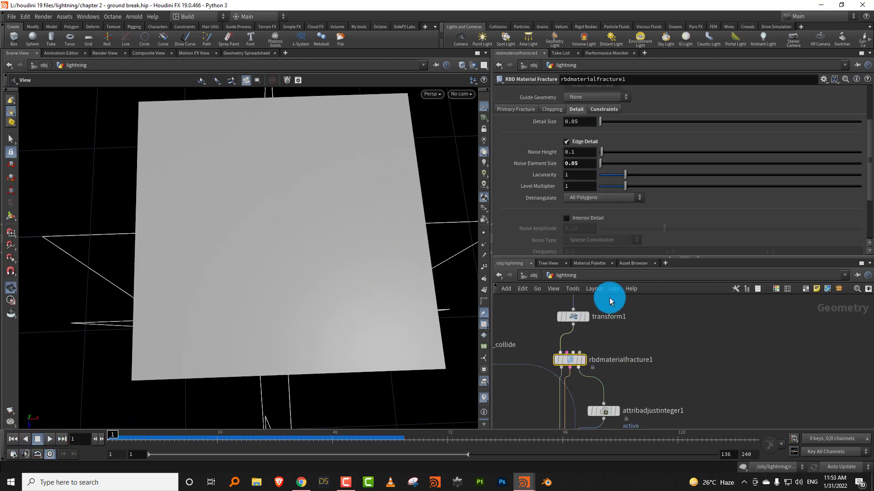
{"action": "key", "text": "w"}
{"action": "left_click", "coordinate": [573, 161]}
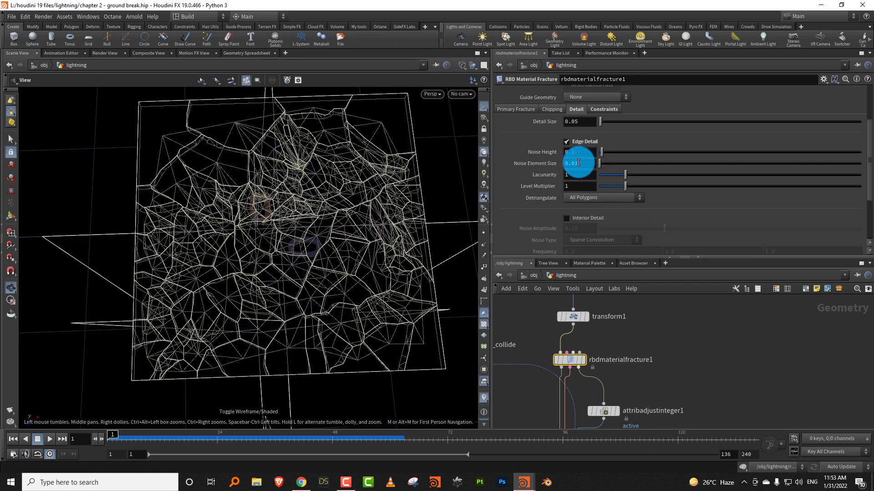
{"action": "key", "text": "Return"}
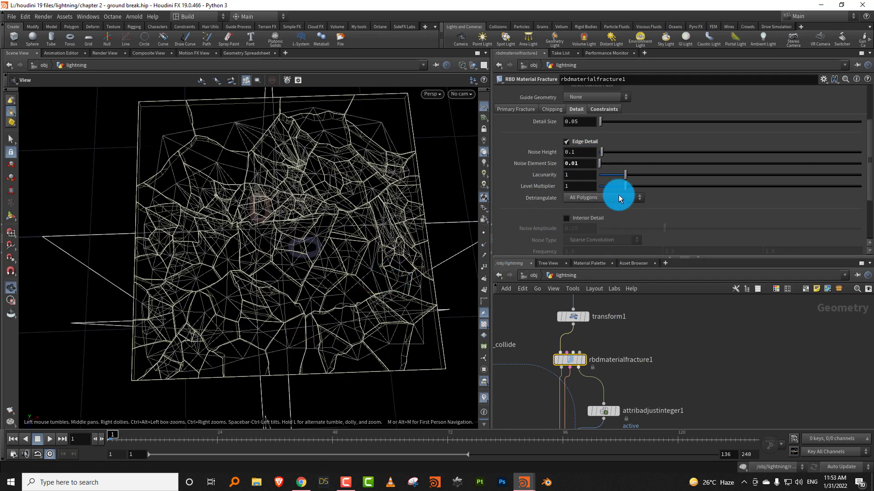
{"action": "left_click", "coordinate": [662, 175]}
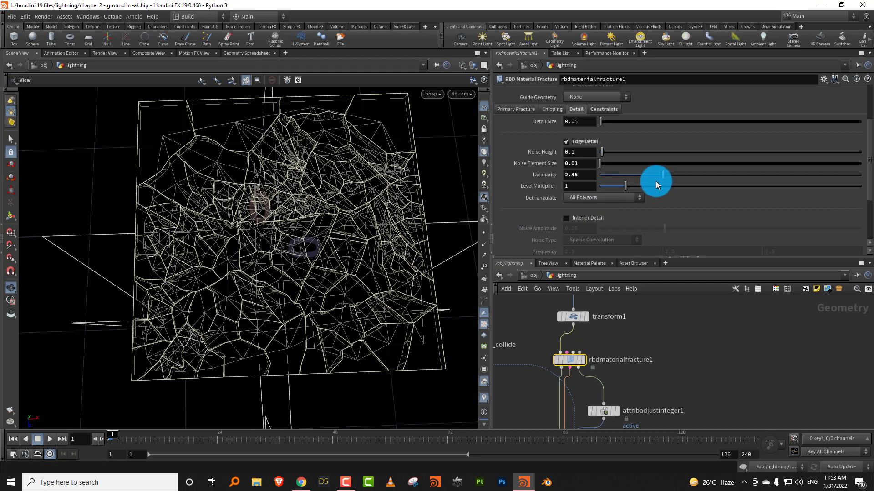
{"action": "left_click", "coordinate": [639, 175]}
{"action": "left_click", "coordinate": [583, 164]}
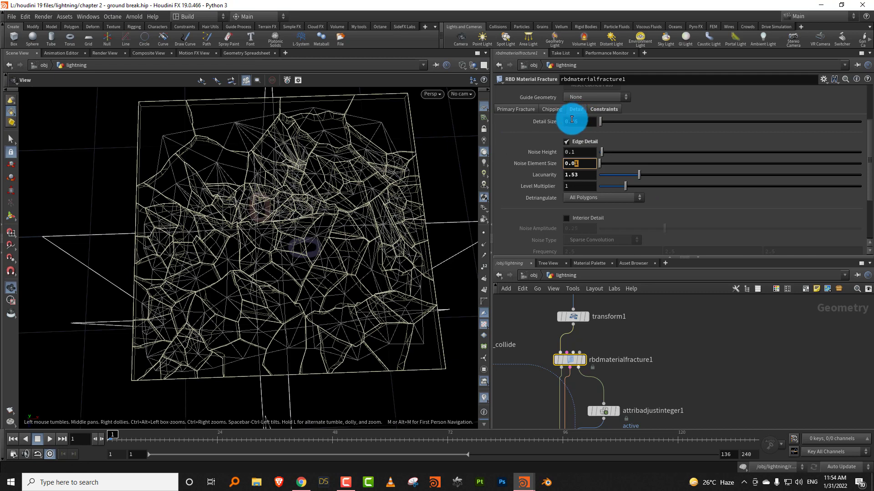
- Set the Detail Size of rbdmaterialfracture1 to 0.03 after trying 0.01
{"action": "left_click", "coordinate": [577, 120]}
{"action": "left_click_drag", "start_coordinate": [575, 122], "coordinate": [584, 120]}
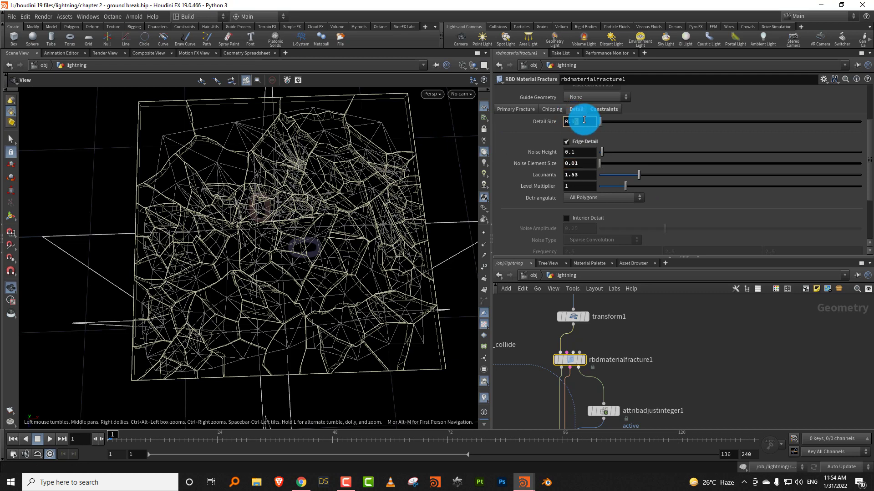
{"action": "key", "text": "Return"}
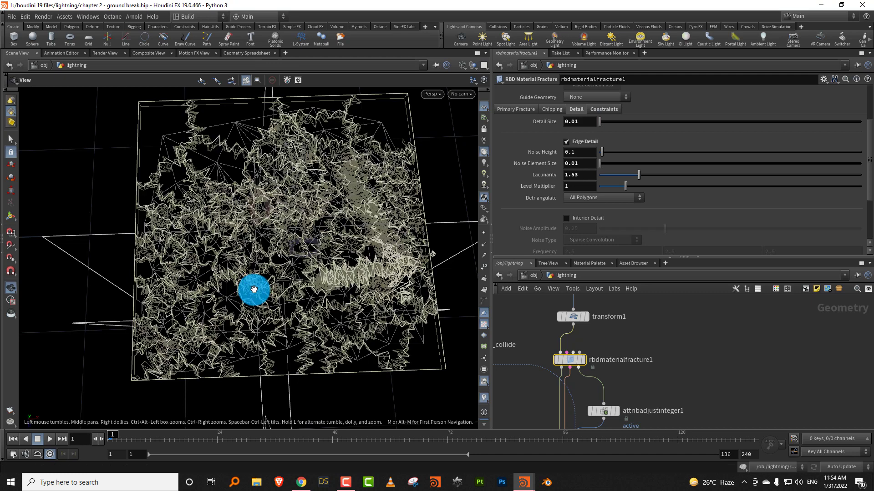
{"action": "left_click_drag", "start_coordinate": [574, 124], "coordinate": [595, 121]}
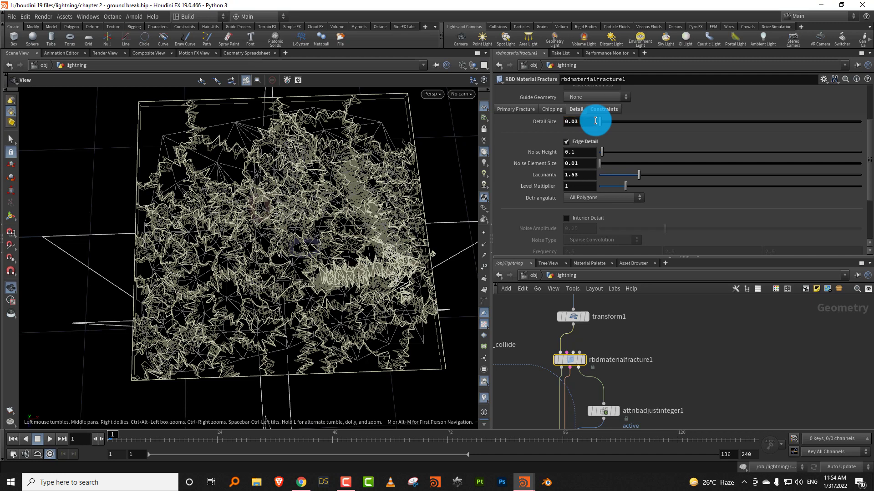
{"action": "type", "text": "3"}
{"action": "key", "text": "Return"}
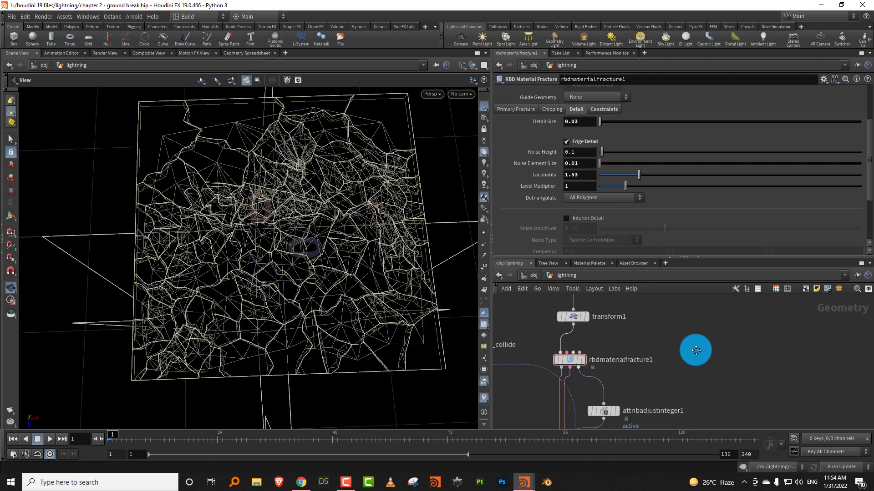
- Display the rbdbulletsolver1 result in shaded mode, play the simulation with the refined edges and return to the first frame
{"action": "middle_click_drag", "start_coordinate": [692, 351], "coordinate": [696, 277]}
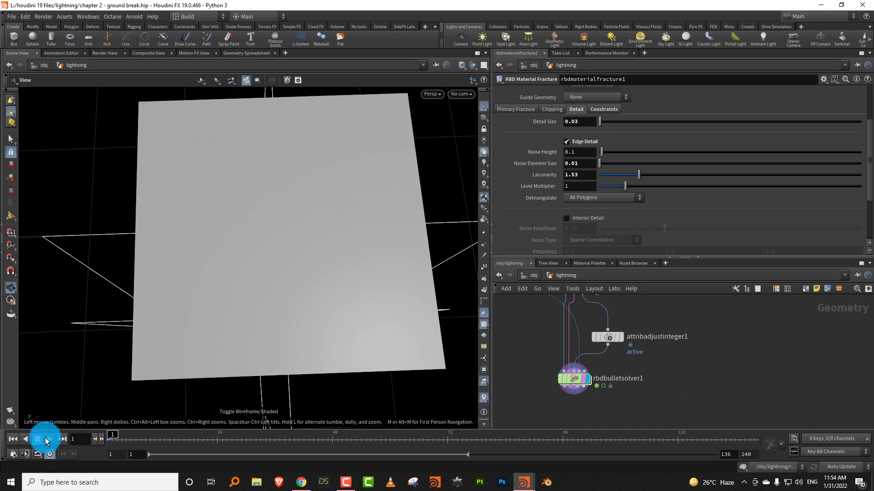
{"action": "left_click", "coordinate": [38, 439]}
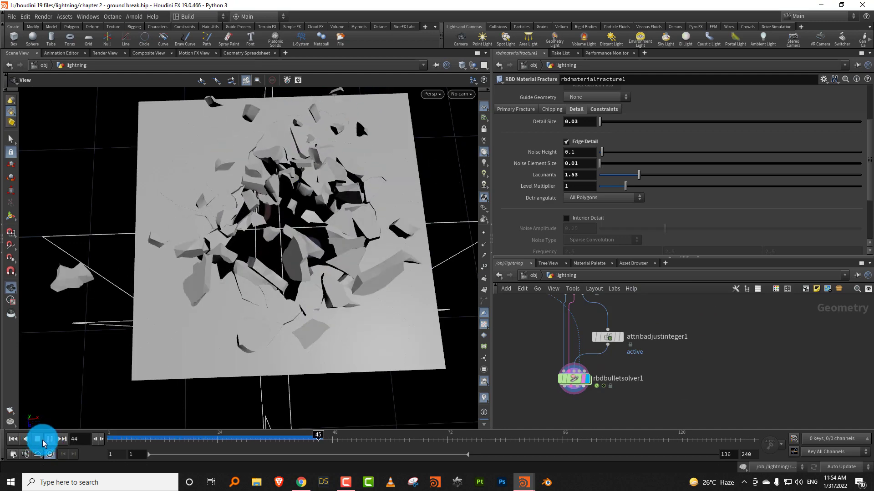
{"action": "left_click", "coordinate": [38, 439]}
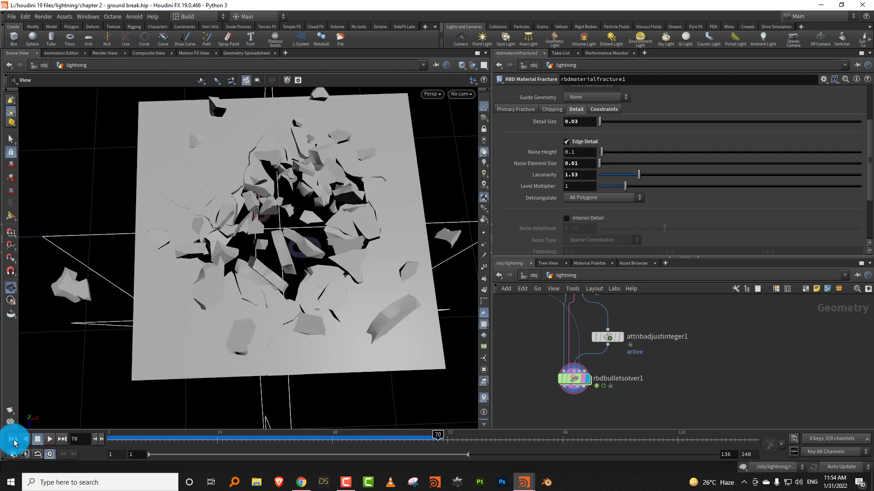
{"action": "left_click", "coordinate": [12, 439]}
- Save the scene and enable Chipping on rbdmaterialfracture1
{"action": "left_click", "coordinate": [642, 342]}
{"action": "middle_click_drag", "start_coordinate": [642, 342], "coordinate": [657, 390]}
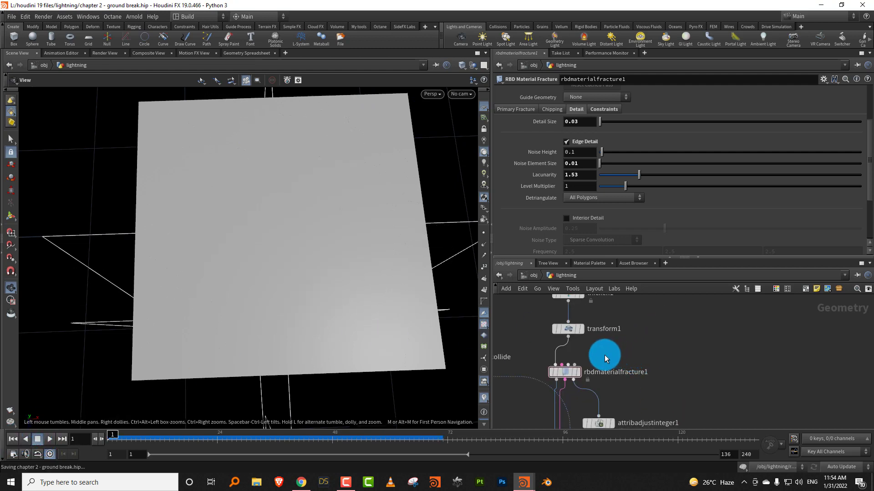
{"action": "left_click", "coordinate": [583, 122]}
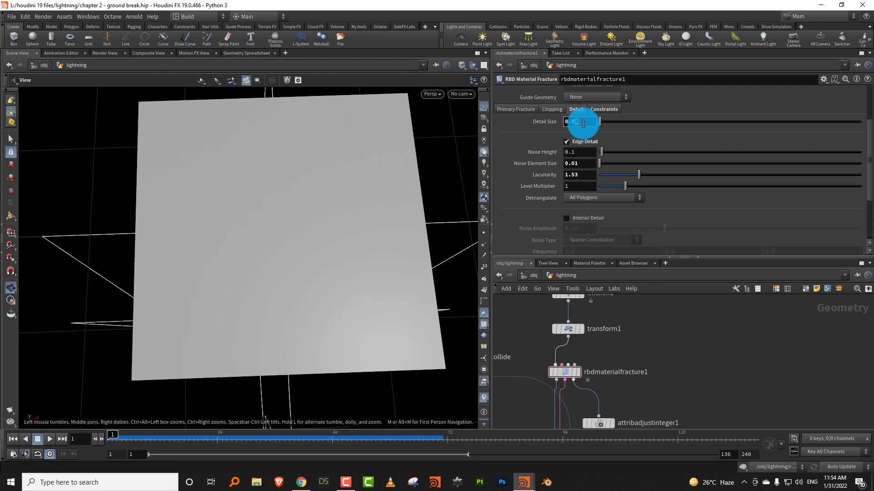
{"action": "left_click", "coordinate": [552, 110]}
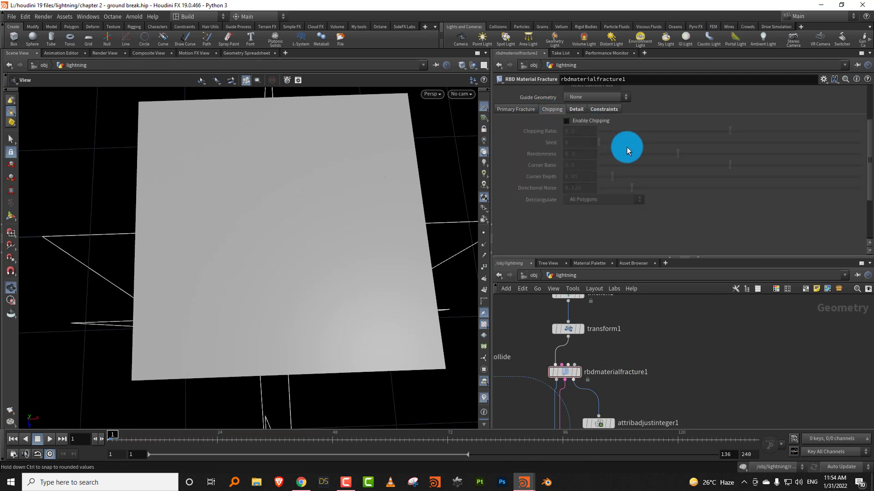
{"action": "left_click", "coordinate": [566, 121]}
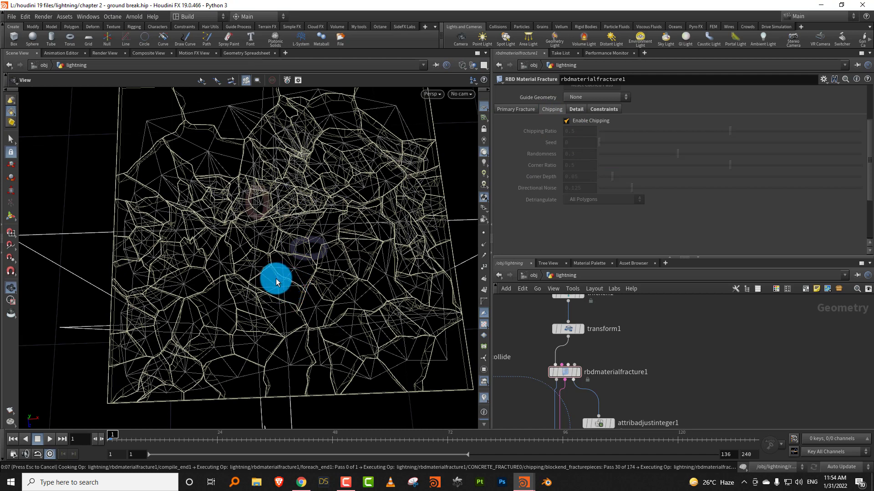
- Play the simulation with chipping in shaded display and examine the small debris from an angled view
{"action": "key", "text": "w"}
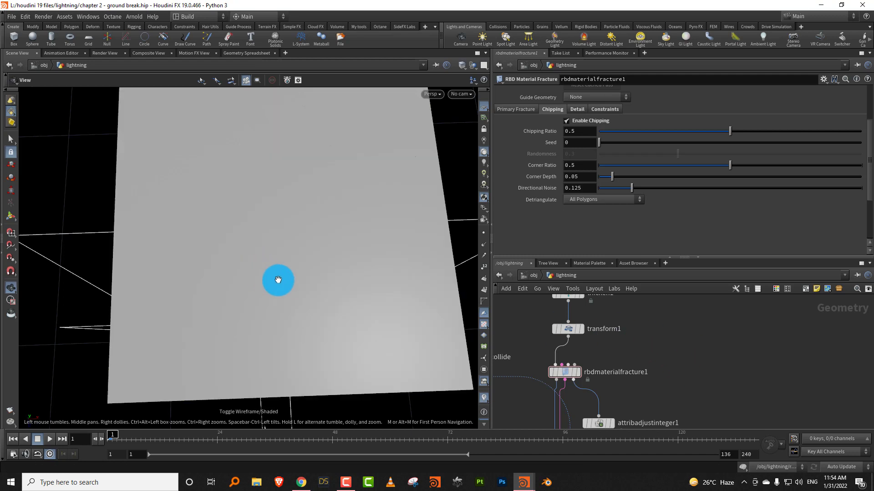
{"action": "mouse_move", "coordinate": [273, 296]}
{"action": "left_mouse_down"}
{"action": "mouse_move", "coordinate": [294, 246]}
{"action": "mouse_move", "coordinate": [261, 291]}
{"action": "mouse_move", "coordinate": [286, 242]}
{"action": "mouse_move", "coordinate": [262, 262]}
{"action": "left_mouse_up"}
{"action": "left_click", "coordinate": [52, 439]}
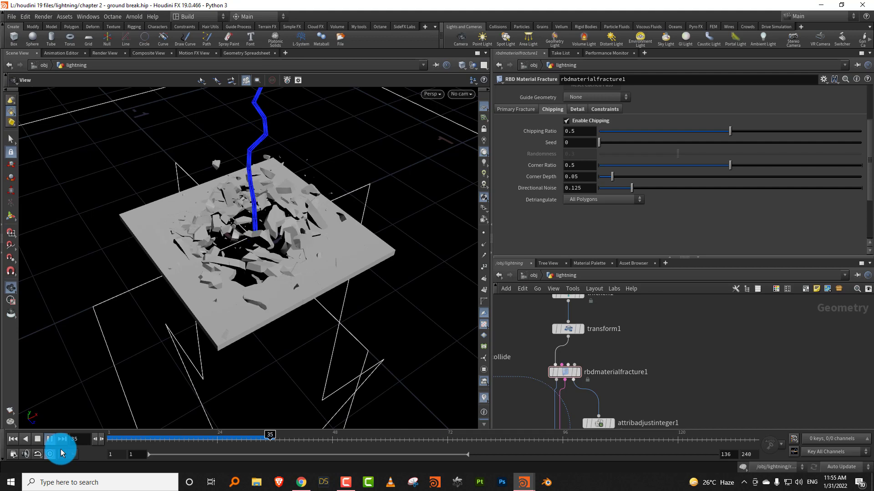
{"action": "left_click", "coordinate": [50, 439]}
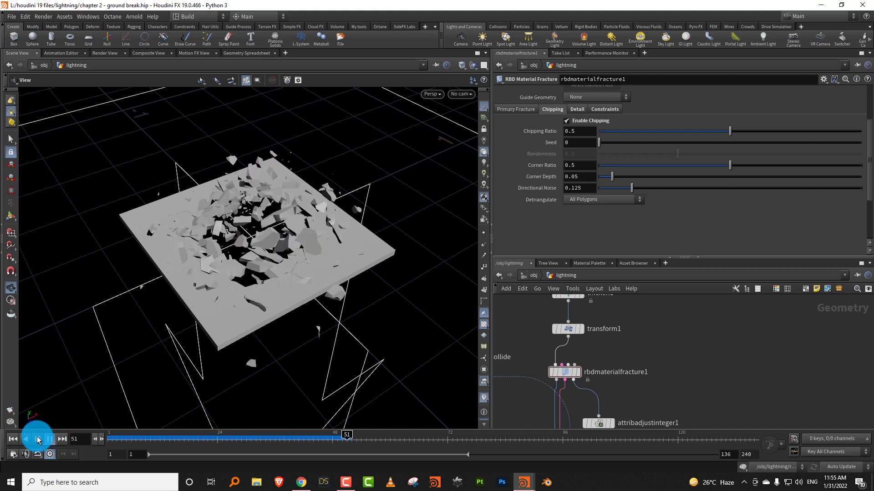
{"action": "left_click_drag", "start_coordinate": [292, 238], "coordinate": [292, 260]}
- Replay the rbdbulletsolver1 simulation to examine the moment the bolt hits the slab and return to the first frame
{"action": "left_click", "coordinate": [50, 439]}
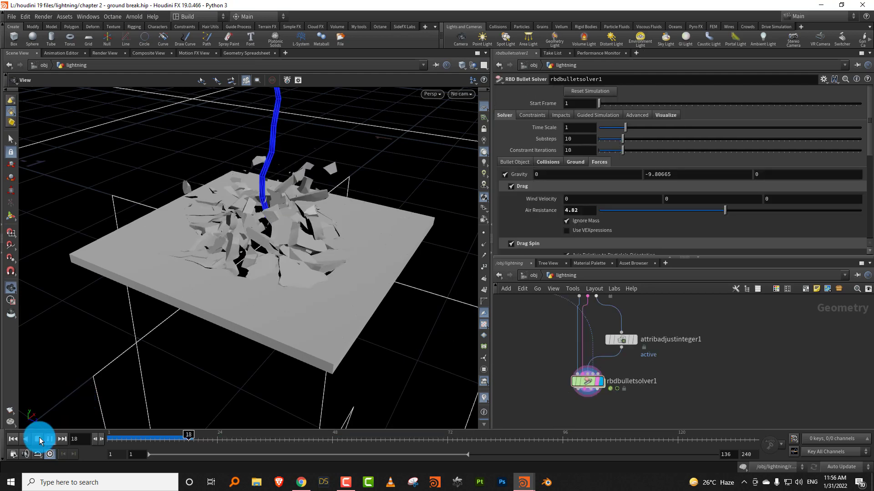
{"action": "left_click", "coordinate": [198, 273]}
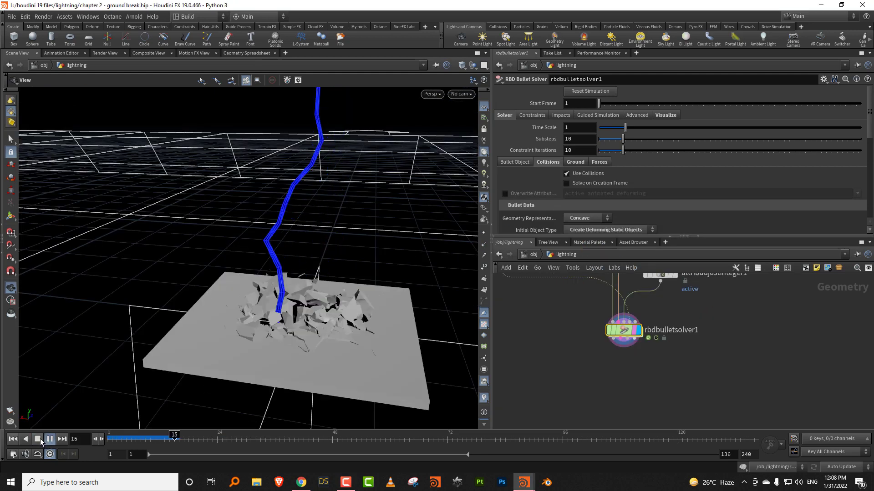
{"action": "left_click", "coordinate": [41, 439]}
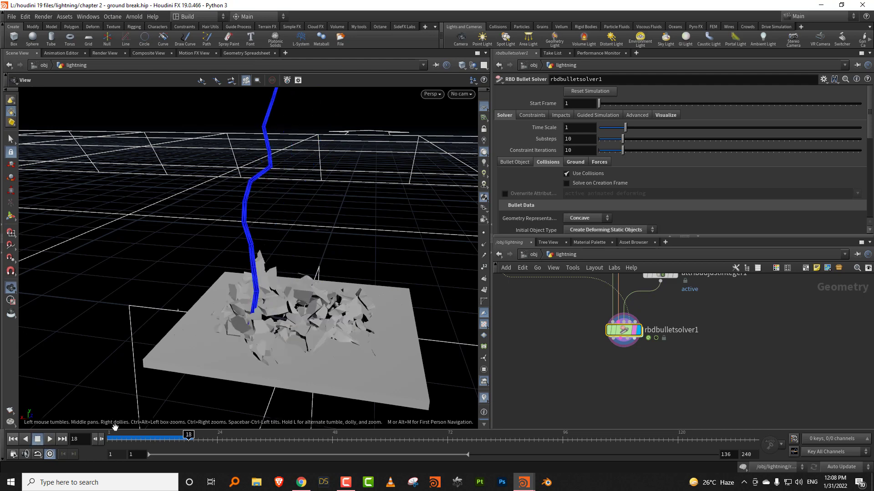
{"action": "mouse_move", "coordinate": [111, 438]}
{"action": "left_mouse_down"}
{"action": "mouse_move", "coordinate": [189, 436]}
{"action": "mouse_move", "coordinate": [111, 437]}
{"action": "left_mouse_up"}
- Add a Remesh node fed by sweep4 and display it to inspect the remeshed lightning bolt
{"action": "middle_click_drag", "start_coordinate": [578, 244], "coordinate": [615, 319]}
{"action": "scroll", "coordinate": [615, 337], "scroll_direction": "down", "scroll_amount": 3}
{"action": "scroll", "coordinate": [607, 329], "scroll_direction": "up", "scroll_amount": 2}
{"action": "scroll", "coordinate": [605, 336], "scroll_direction": "up", "scroll_amount": 1}
{"action": "key", "text": "Tab"}
{"action": "type", "text": "remes"}
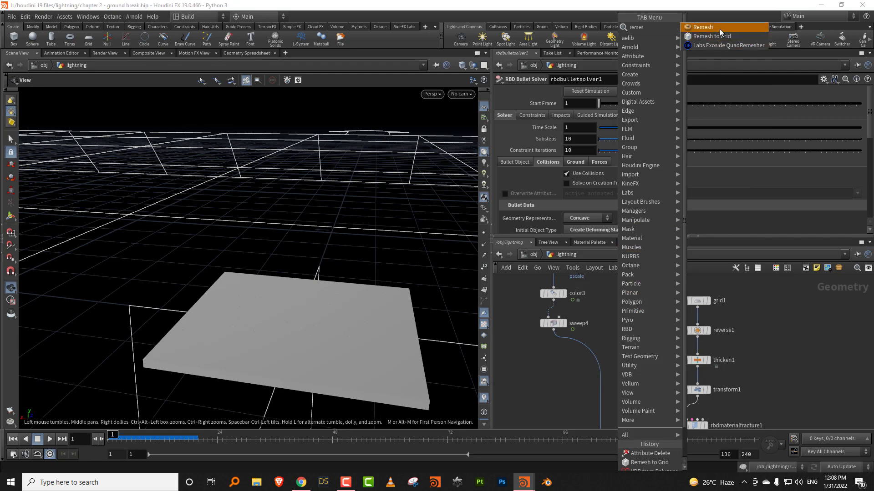
{"action": "left_click", "coordinate": [720, 27]}
{"action": "left_click", "coordinate": [542, 387]}
{"action": "left_click", "coordinate": [553, 390]}
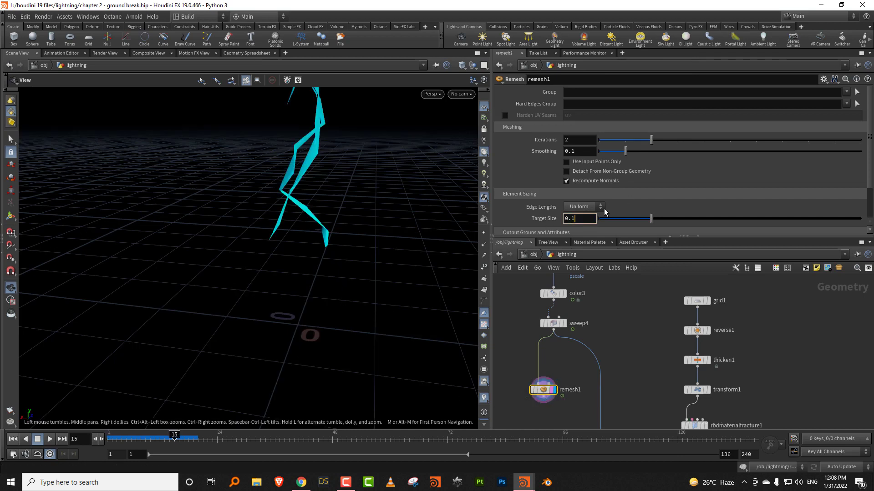
- Set remesh1's Target Size to 0.005 after trying 0.1 and 0.02, and show the bolt's mesh in wireframe
{"action": "type", "text": "0.1"}
{"action": "key", "text": "Return"}
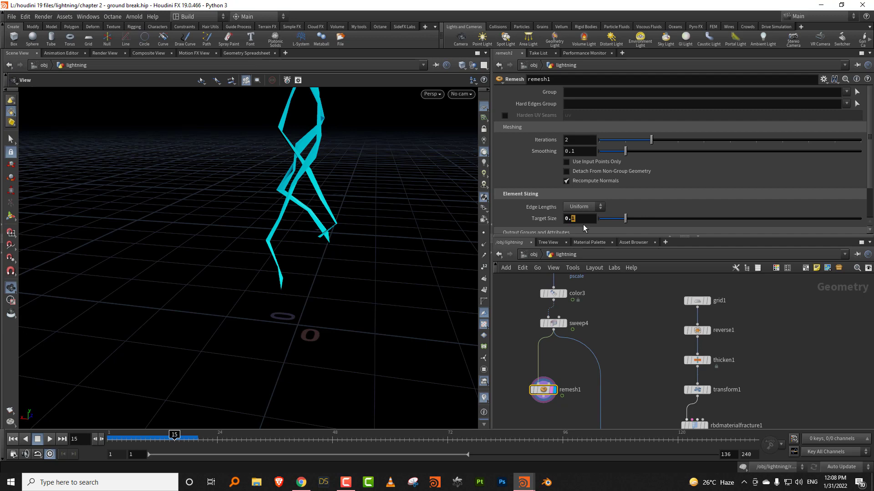
{"action": "key", "text": "Return"}
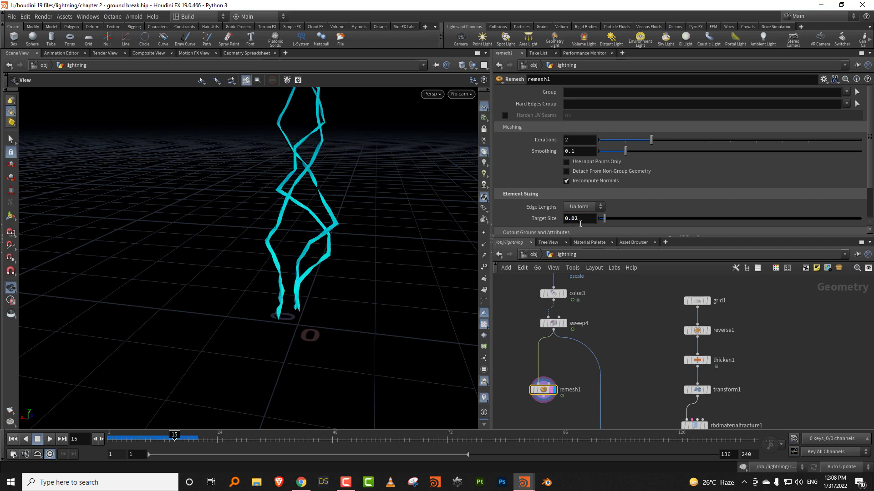
{"action": "double_click", "coordinate": [581, 223]}
{"action": "type", "text": "0.005"}
{"action": "key", "text": "Return"}
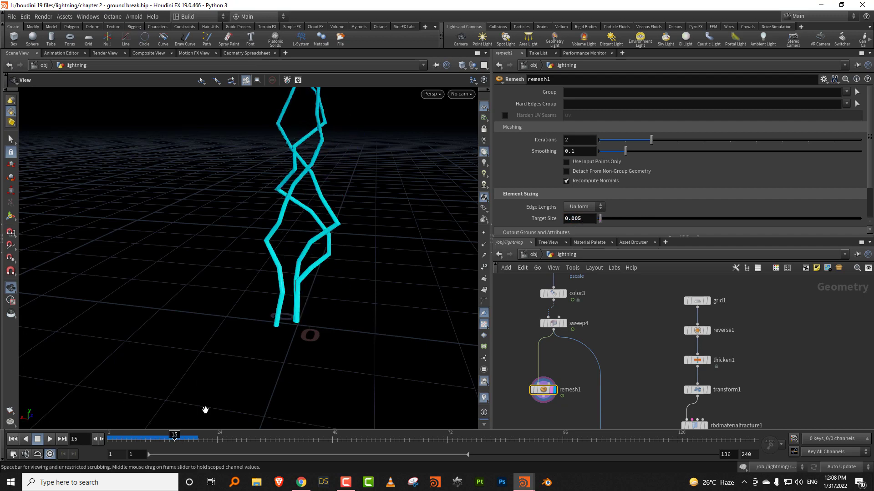
{"action": "key", "text": "w"}
- Connect remesh1 to OUT_collide, play the rbdbulletsolver1 simulation with the remeshed collider and return to the first frame
{"action": "middle_click_drag", "start_coordinate": [566, 426], "coordinate": [549, 338]}
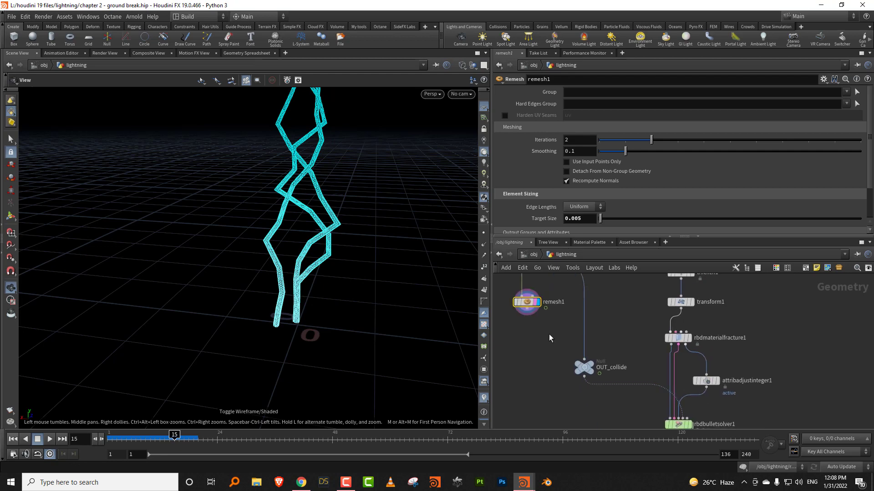
{"action": "left_click", "coordinate": [527, 310]}
{"action": "middle_click_drag", "start_coordinate": [569, 392], "coordinate": [556, 357]}
{"action": "left_click", "coordinate": [664, 368]}
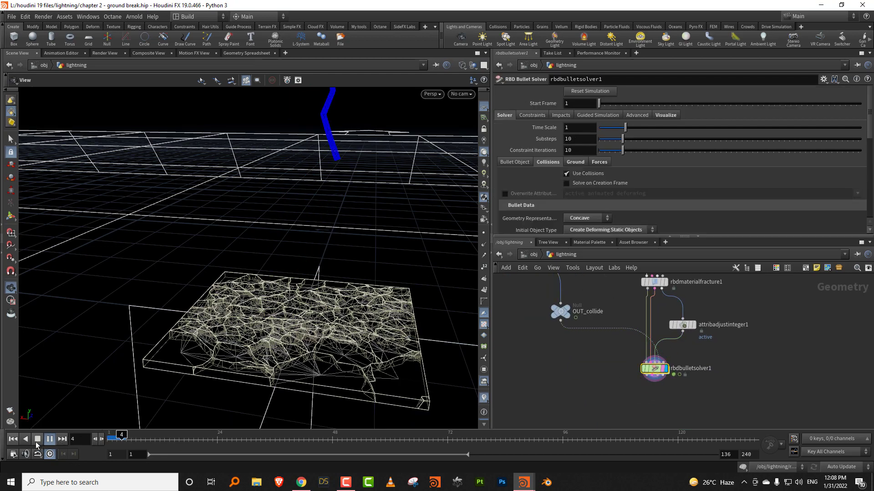
{"action": "left_click", "coordinate": [37, 439]}
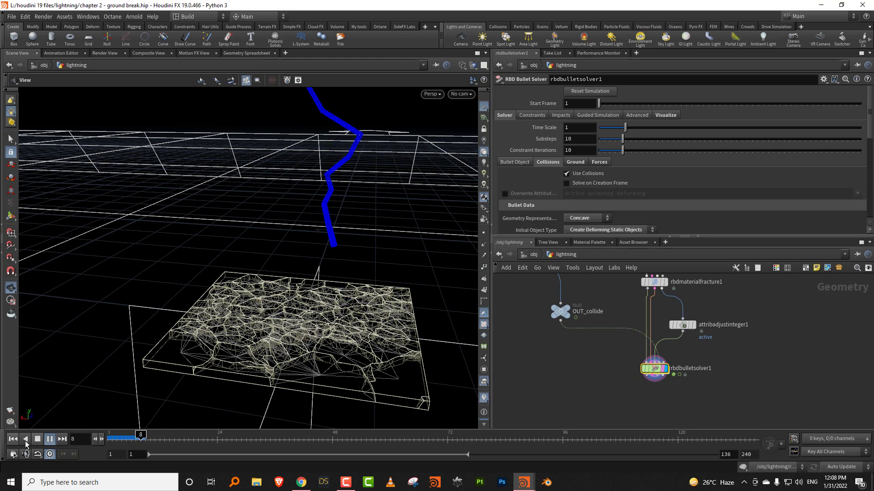
{"action": "left_click", "coordinate": [12, 439]}
- Delete remesh1 from between sweep4 and OUT_collide
{"action": "middle_click_drag", "start_coordinate": [624, 309], "coordinate": [572, 361]}
{"action": "left_click", "coordinate": [509, 370]}
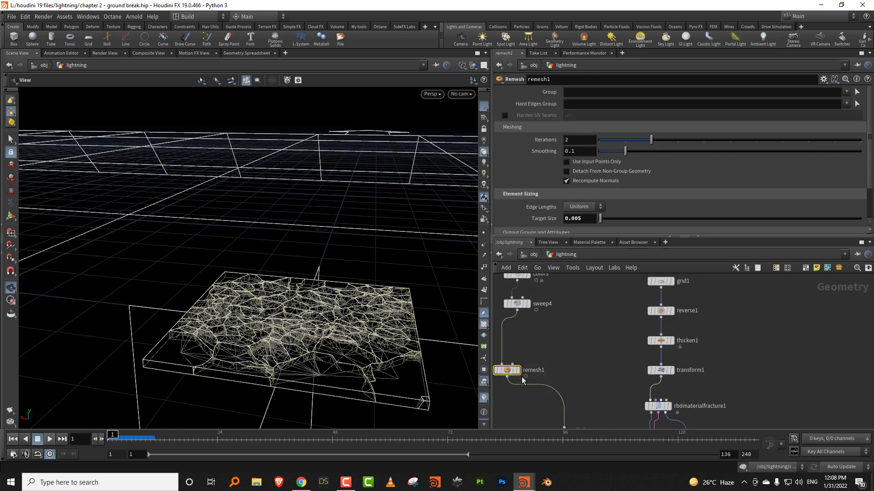
{"action": "key", "text": "Delete"}
- Insert a Remesh to Grid node between sweep4 and OUT_collide and display it at frame 11
{"action": "key", "text": "Tab"}
{"action": "type", "text": "remes"}
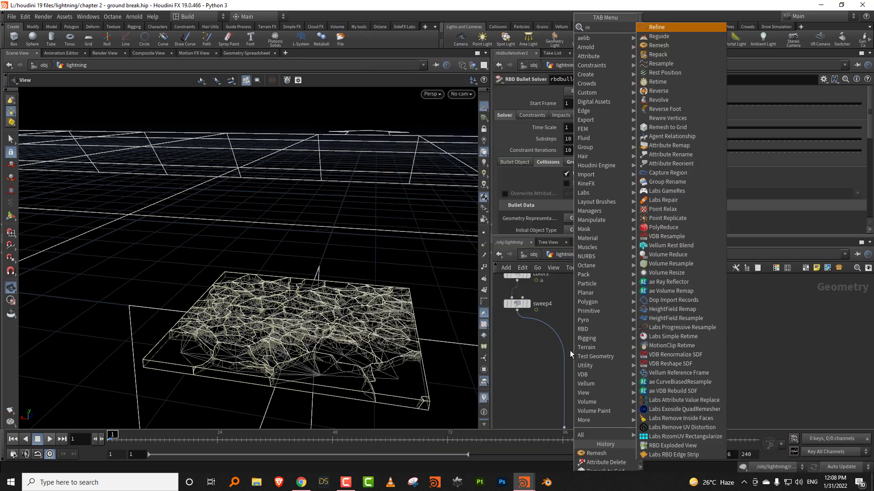
{"action": "left_click", "coordinate": [678, 36]}
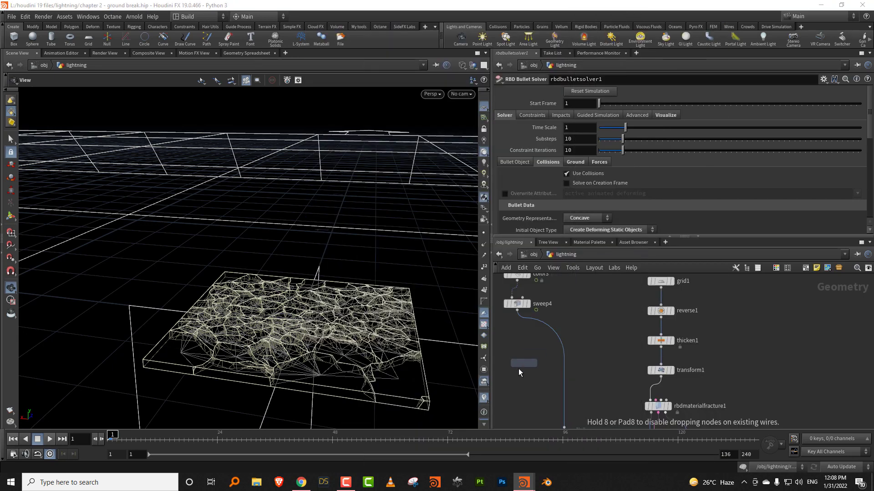
{"action": "left_click", "coordinate": [520, 370]}
{"action": "left_click_drag", "start_coordinate": [532, 375], "coordinate": [563, 378]}
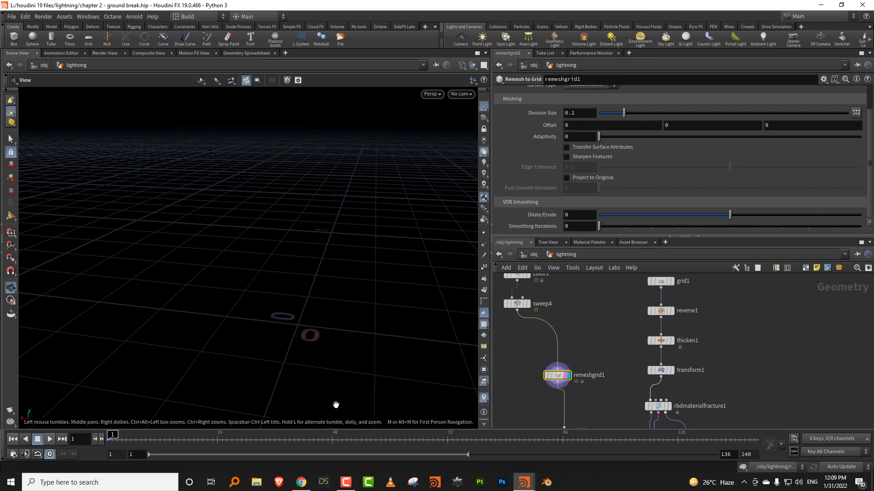
{"action": "left_click", "coordinate": [130, 437]}
{"action": "left_click", "coordinate": [159, 433]}
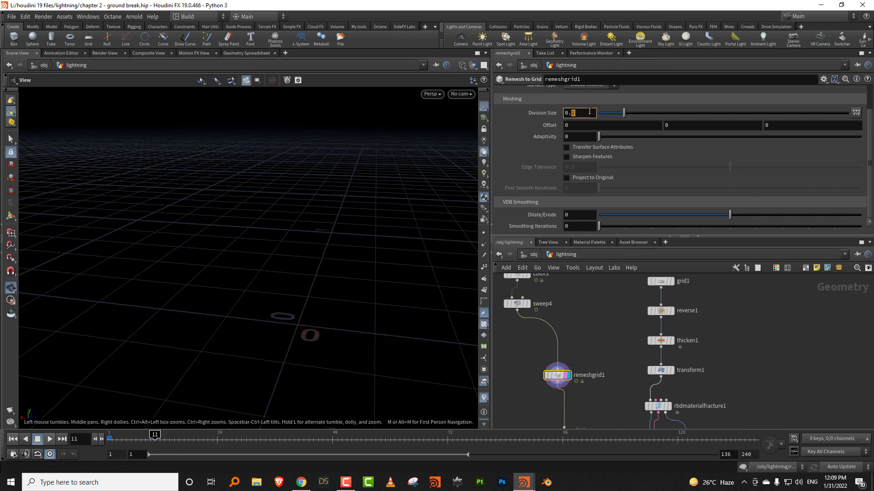
- Try Division Size values of 0.01 and 0.005 on remeshgrid1
{"action": "type", "text": "0."}
{"action": "key", "text": "Return"}
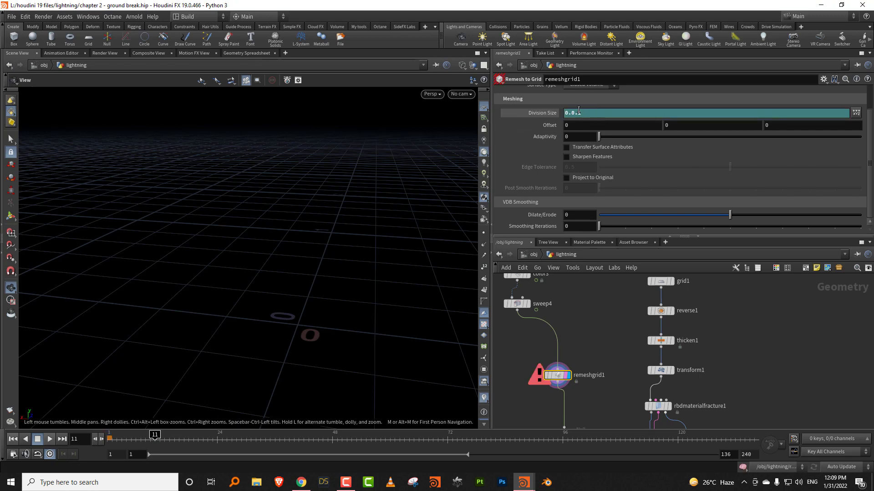
{"action": "left_click", "coordinate": [575, 114]}
{"action": "key", "text": "BackSpace"}
{"action": "key", "text": "Return"}
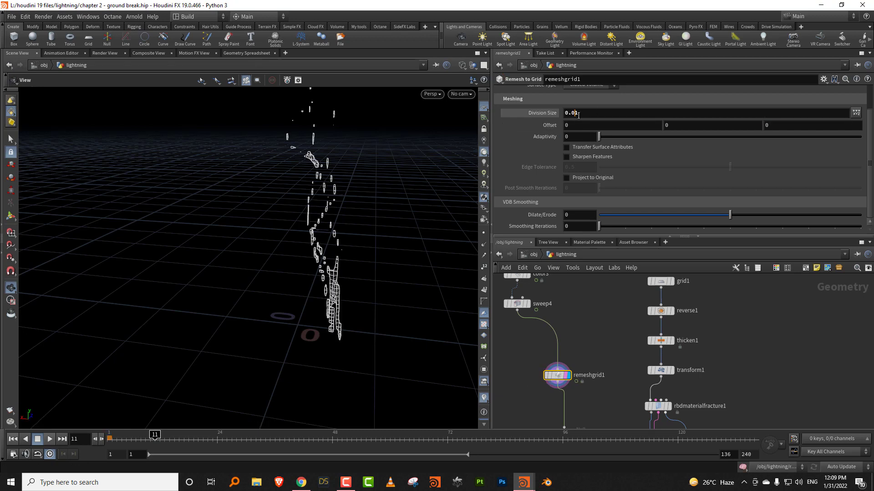
{"action": "left_click_drag", "start_coordinate": [578, 114], "coordinate": [594, 115]}
{"action": "type", "text": "05"}
{"action": "key", "text": "Return"}
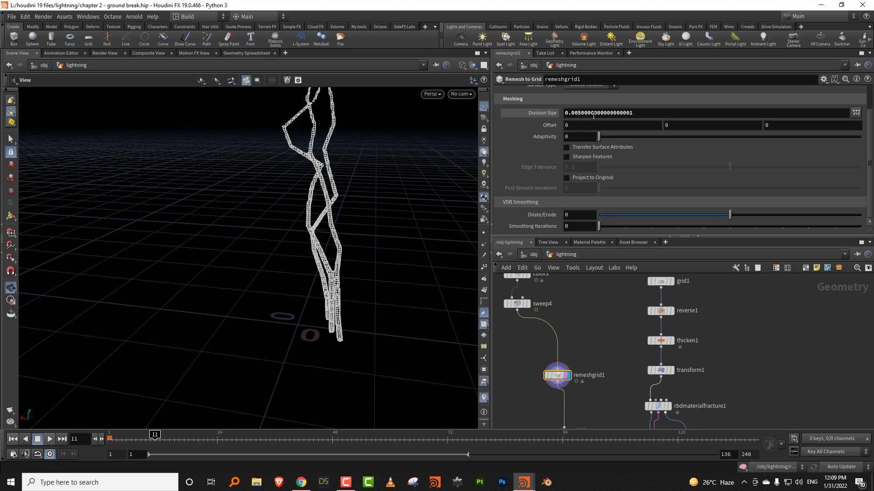
- Set remeshgrid1's Division Size to 0.0025 and scrub the timeline to check the remeshed bolt at frame 8
{"action": "left_click", "coordinate": [579, 115]}
{"action": "type", "text": "0.06"}
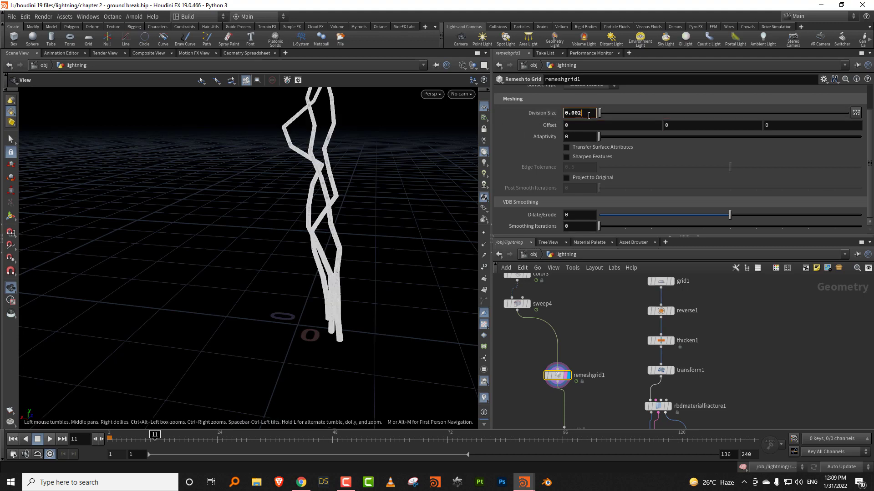
{"action": "key", "text": "Return"}
{"action": "left_click", "coordinate": [113, 436]}
{"action": "left_click_drag", "start_coordinate": [147, 436], "coordinate": [113, 436]}
{"action": "key", "text": "Up"}
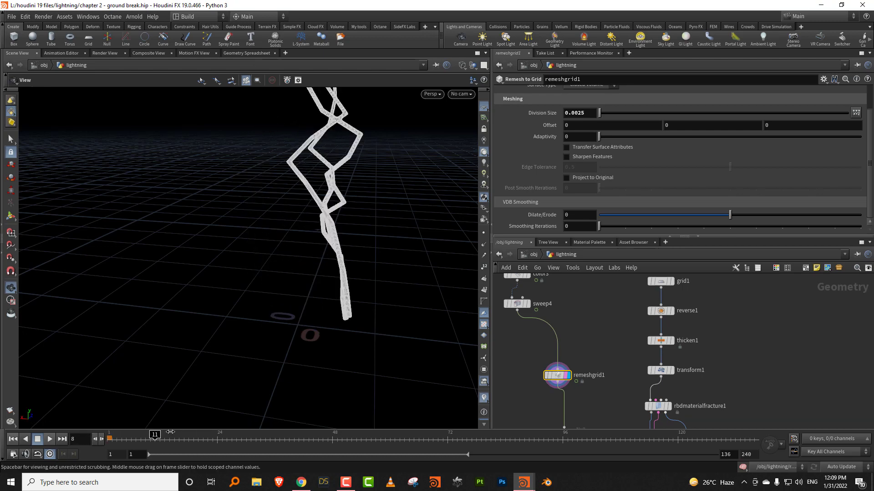
- Display rbdbulletsolver1, play the simulation with the grid-remeshed collider and return to the first frame
{"action": "middle_click_drag", "start_coordinate": [603, 362], "coordinate": [585, 231]}
{"action": "left_click", "coordinate": [126, 436]}
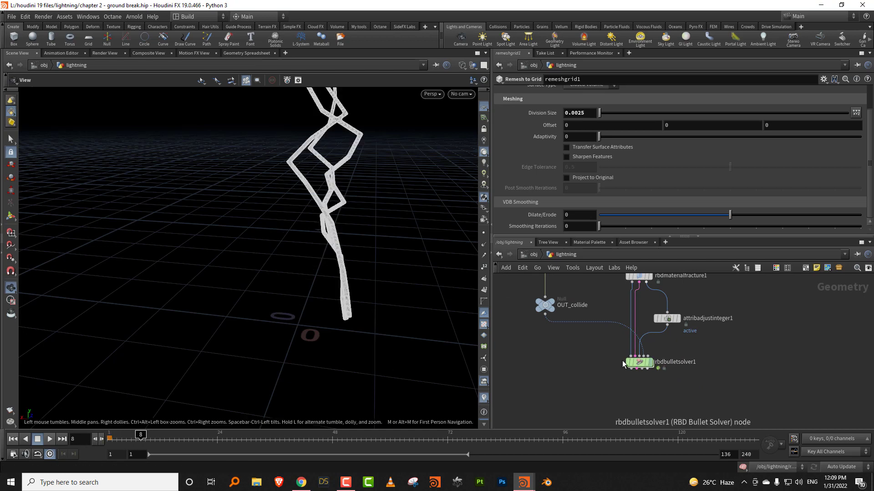
{"action": "key", "text": "ctrl+Up"}
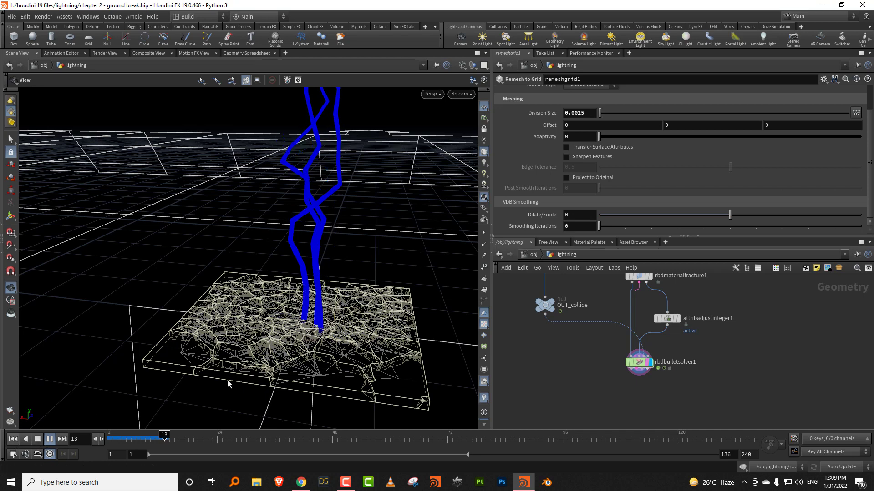
{"action": "key", "text": "ctrl+Up"}
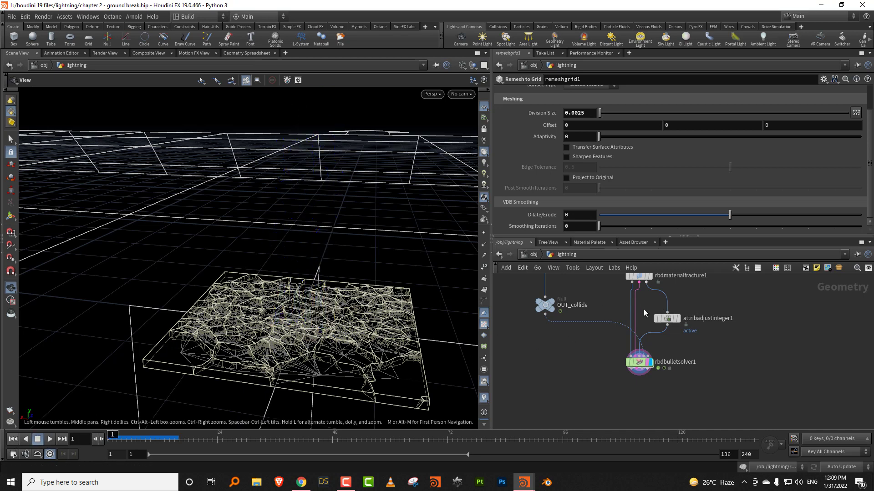
- Cut the constraint wire running from rbdmaterialfracture1 to rbdbulletsolver1
{"action": "scroll", "coordinate": [643, 309], "scroll_direction": "up", "scroll_amount": 3}
{"action": "middle_click_drag", "start_coordinate": [639, 275], "coordinate": [599, 337]}
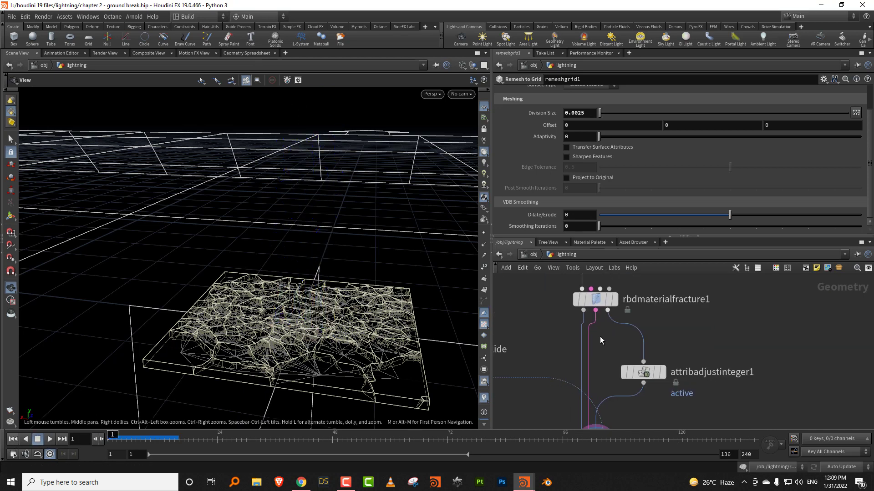
{"action": "key", "text": "y"}
{"action": "left_click_drag", "start_coordinate": [591, 329], "coordinate": [583, 331]}
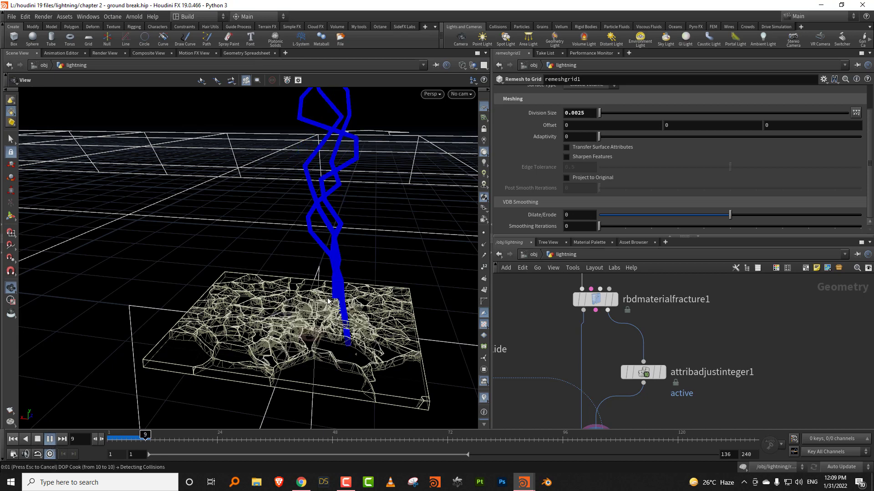
- Play the simulation without constraints to frame 10 and inspect the broken slab in shaded view
{"action": "left_click_drag", "start_coordinate": [299, 310], "coordinate": [339, 301]}
{"action": "scroll", "coordinate": [581, 333], "scroll_direction": "down", "scroll_amount": 3}
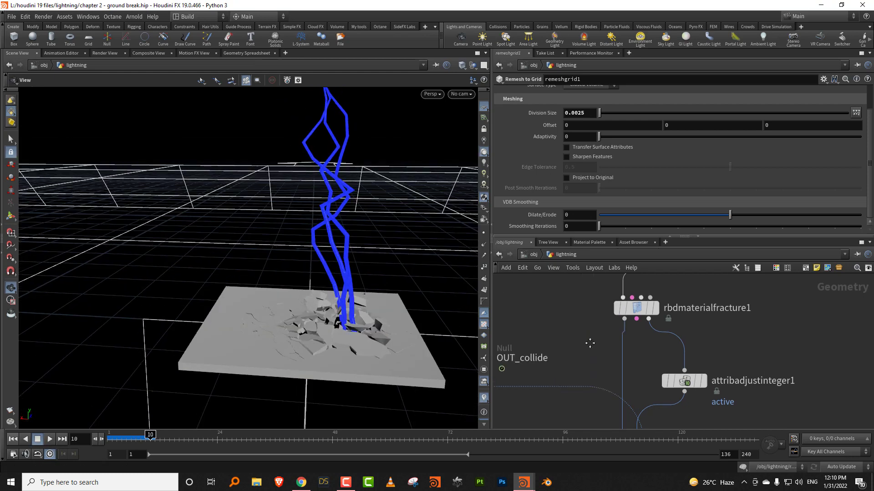
{"action": "middle_click_drag", "start_coordinate": [556, 305], "coordinate": [577, 340]}
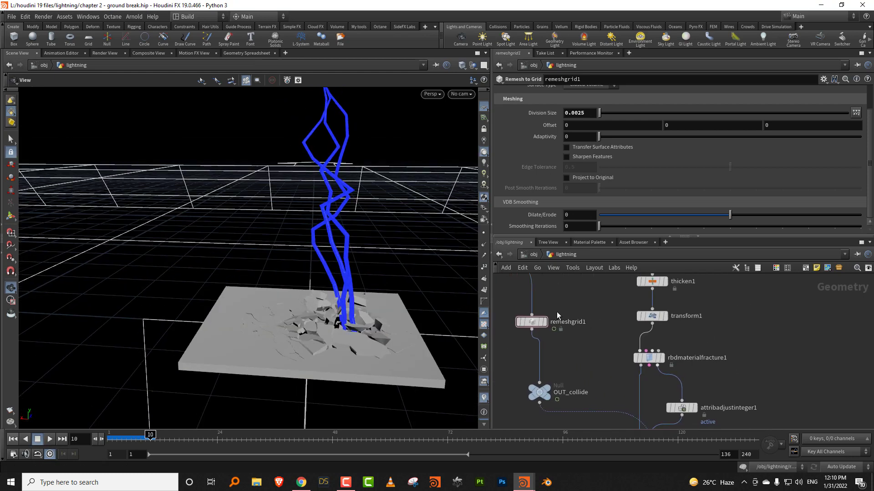